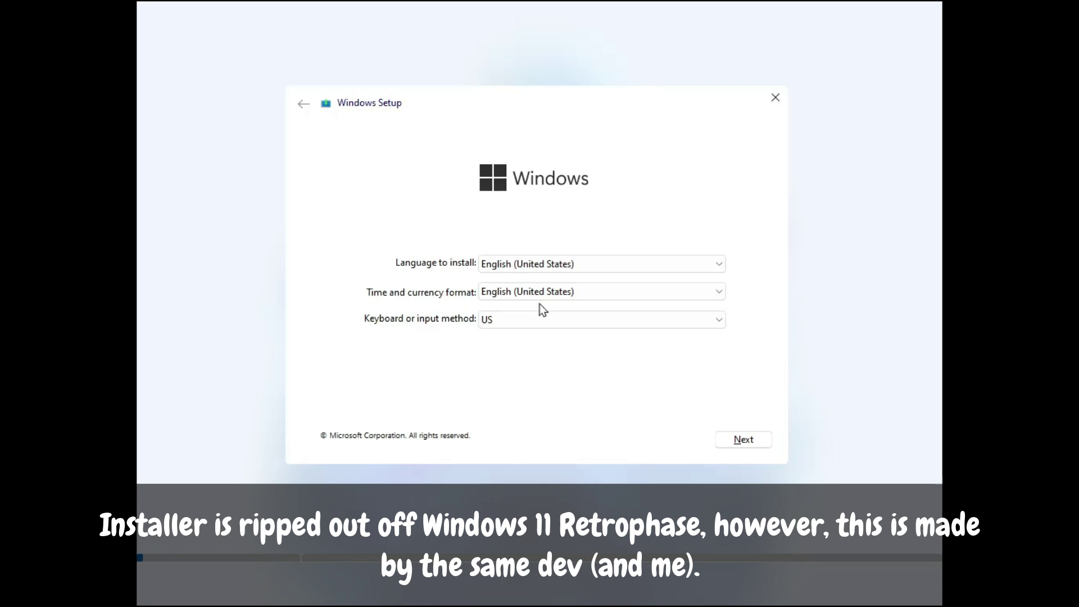
Proceed through Windows Setup with English (United States) and the US keyboard, and accept the Microsoft Software License Terms
{"action": "left_click", "coordinate": [729, 441]}
{"action": "left_click", "coordinate": [330, 400]}
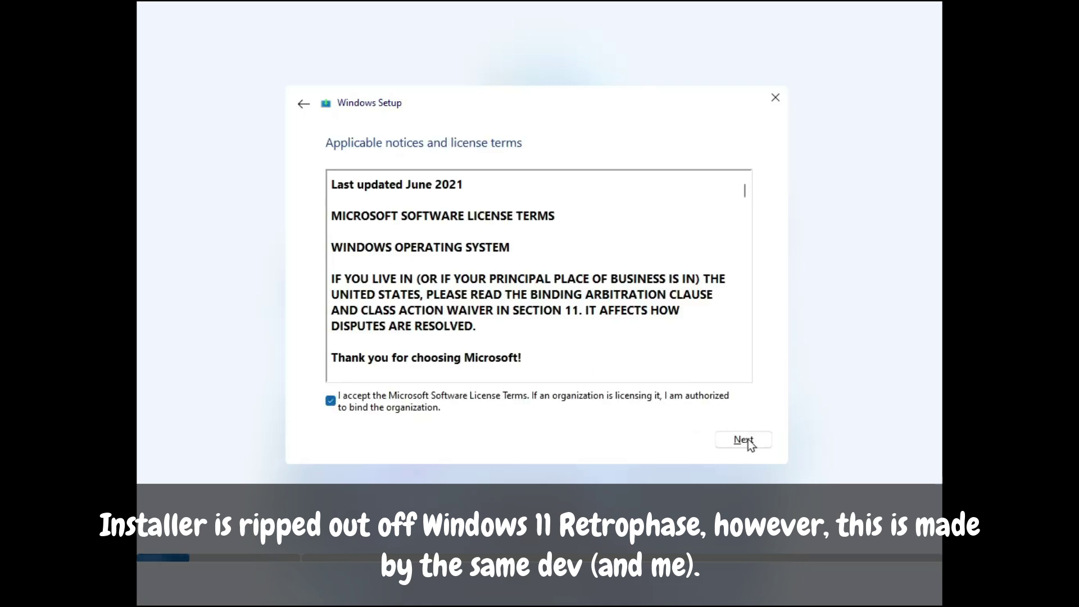
{"action": "left_click", "coordinate": [745, 440]}
{"action": "left_click", "coordinate": [745, 441]}
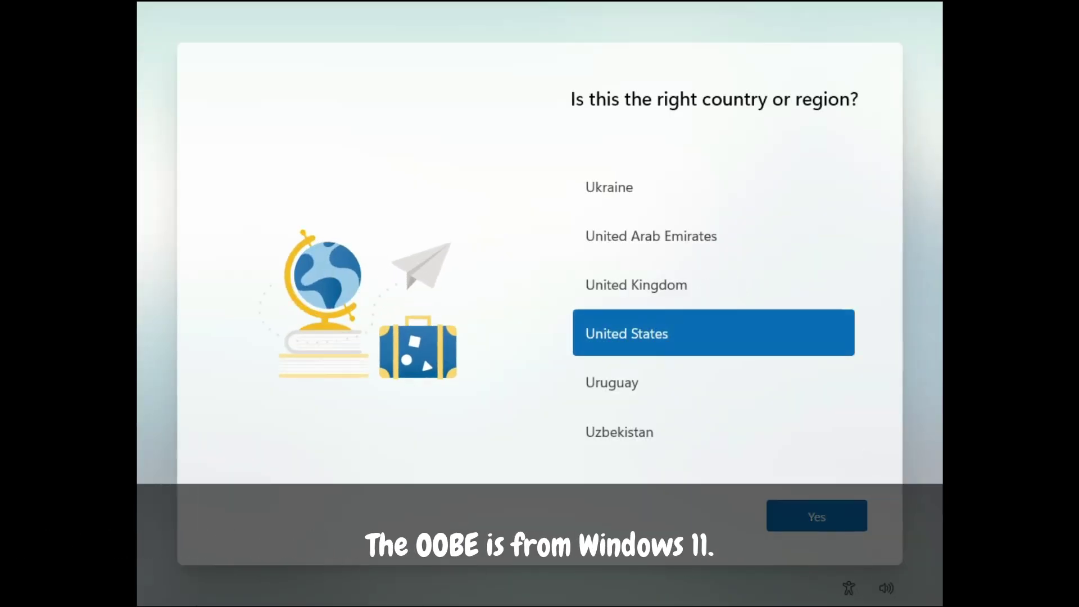
Confirm United States as the region and US as the keyboard layout, without adding a second layout
{"action": "left_click", "coordinate": [804, 520]}
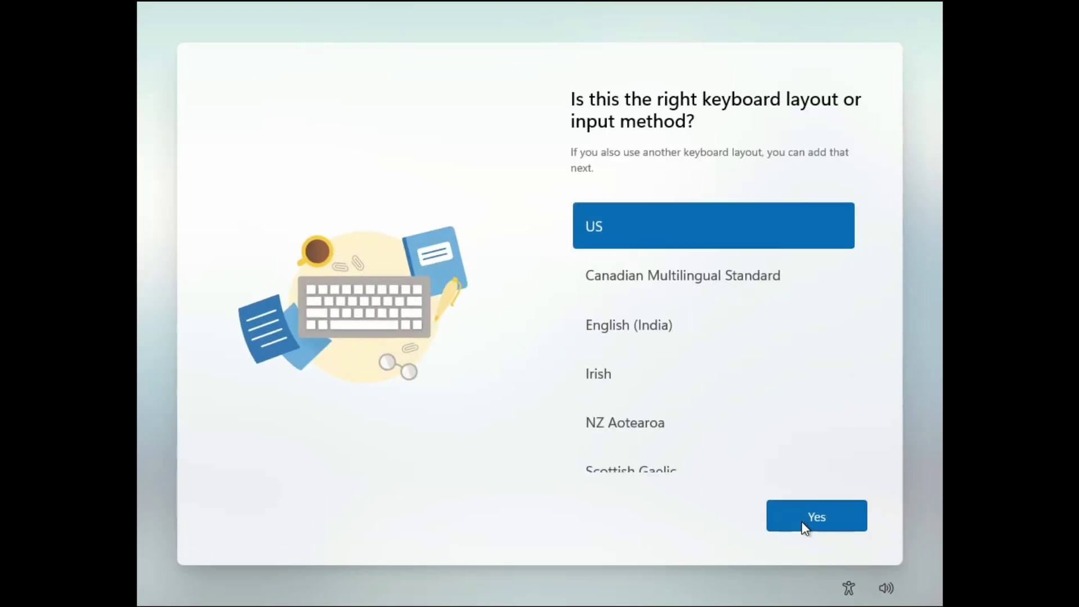
{"action": "left_click", "coordinate": [802, 521]}
{"action": "left_click", "coordinate": [802, 521]}
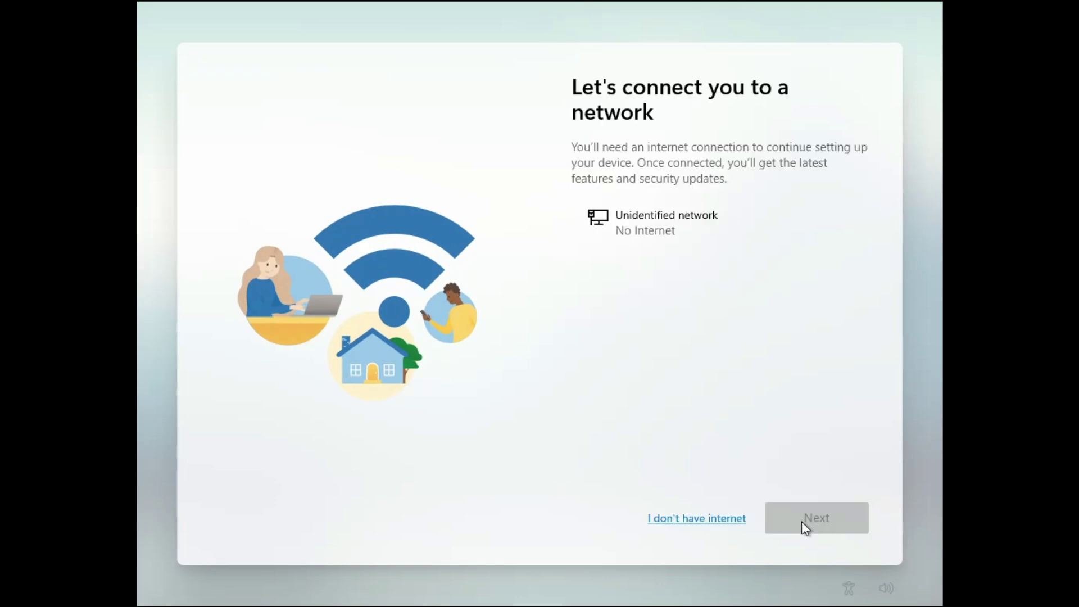
Continue with limited setup without internet and create a local account with the user's name and no password
{"action": "left_click", "coordinate": [738, 519]}
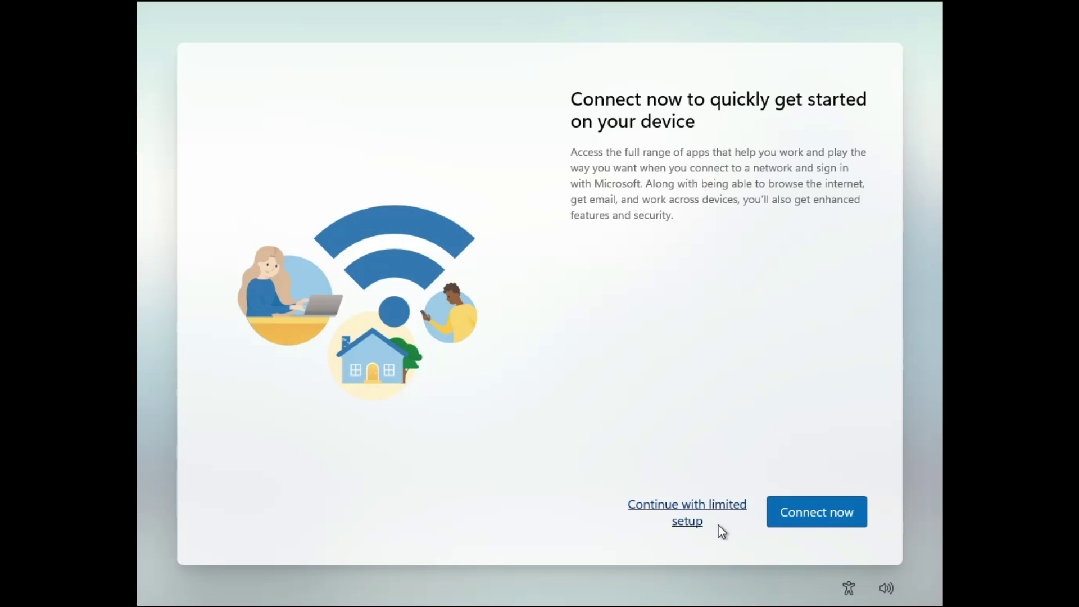
{"action": "left_click", "coordinate": [738, 499]}
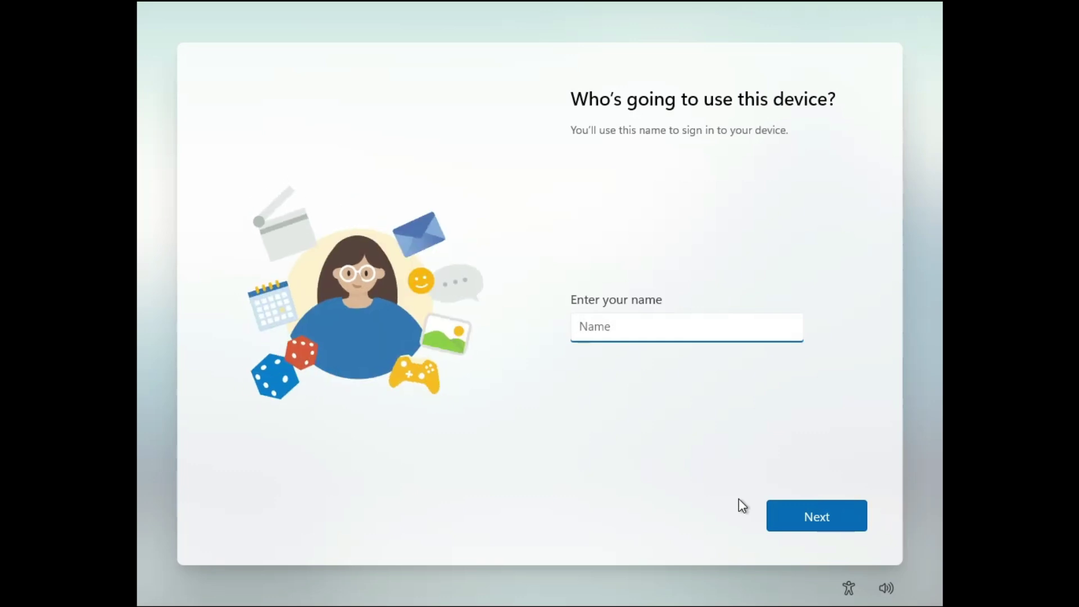
{"action": "type", "text": "Joe"}
{"action": "key", "text": "Return"}
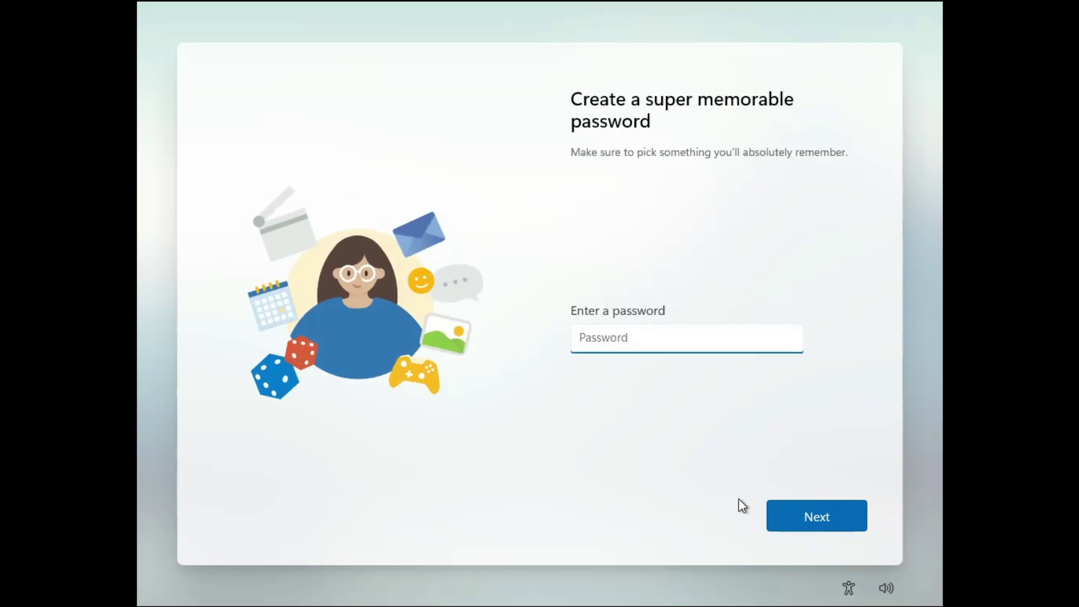
{"action": "left_click", "coordinate": [810, 520]}
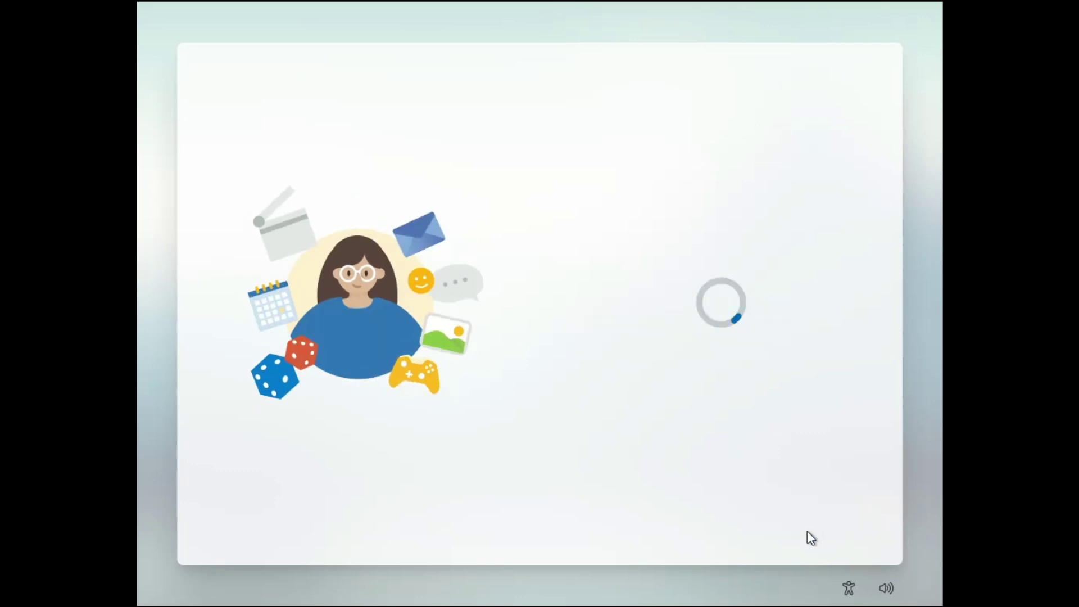
Accept the default privacy settings for the device
{"action": "left_click", "coordinate": [786, 515]}
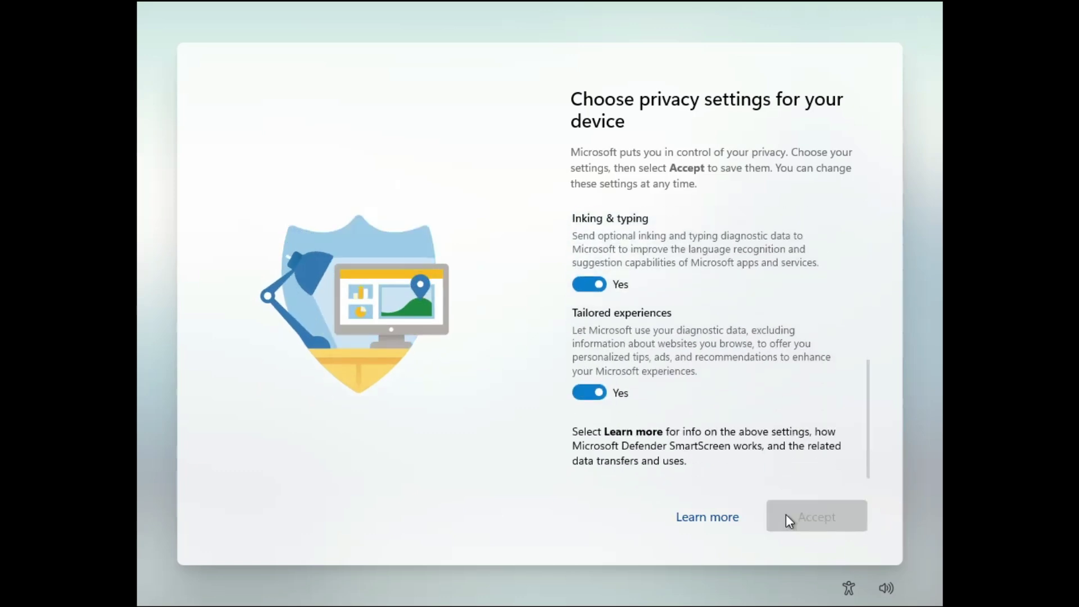
{"action": "left_click", "coordinate": [786, 514]}
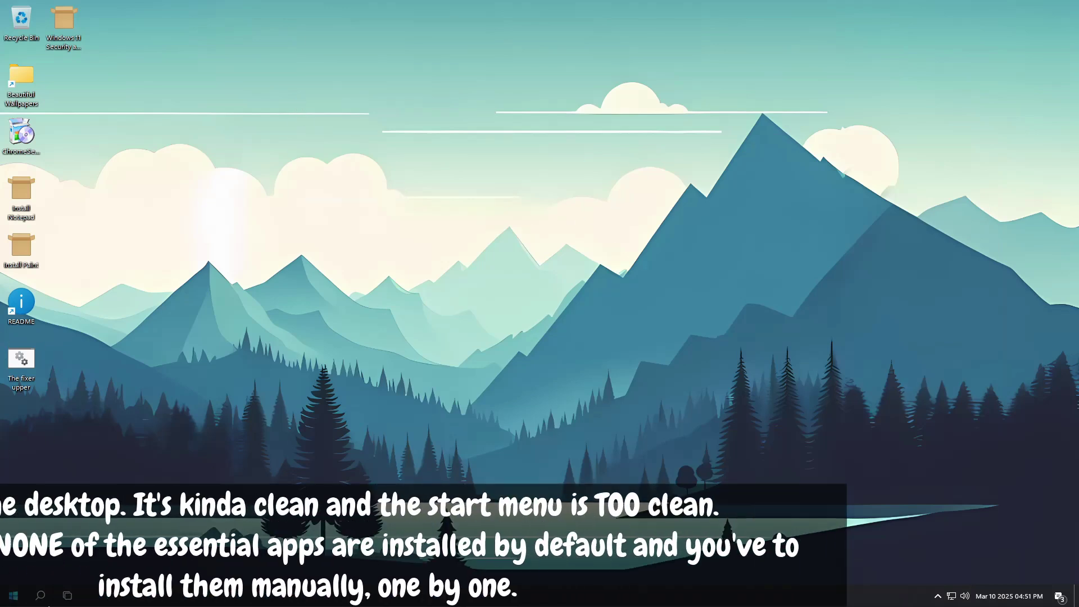
View the list of installed apps in the Start menu and close it again
{"action": "left_click", "coordinate": [3, 600]}
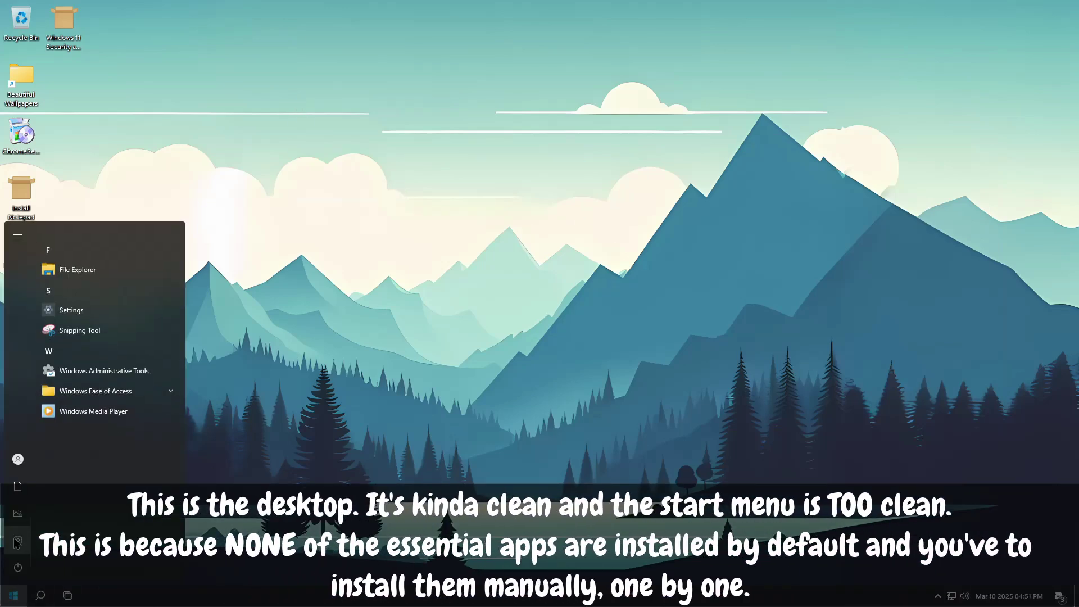
{"action": "left_click", "coordinate": [358, 177]}
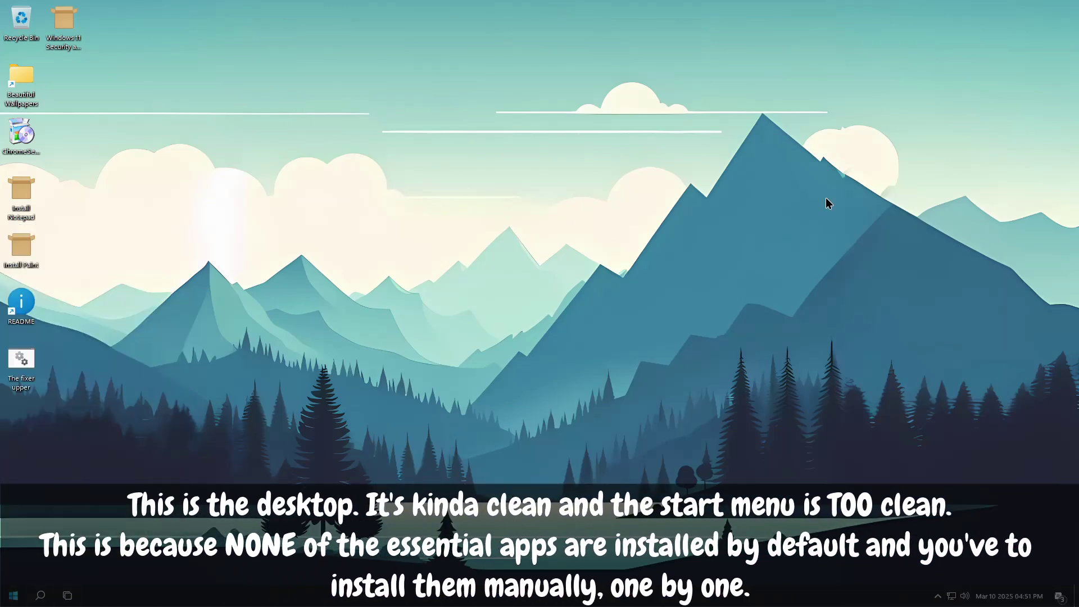
Open the README shortcut on the desktop and install Windows Notepad, with launch when ready enabled
{"action": "double_click", "coordinate": [22, 302]}
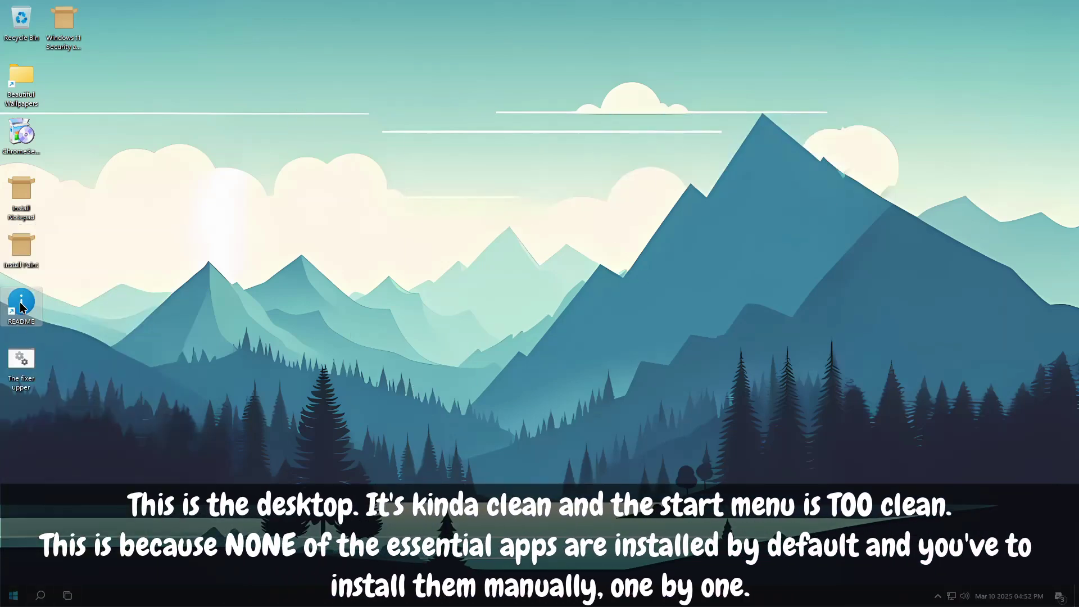
{"action": "left_click", "coordinate": [275, 240]}
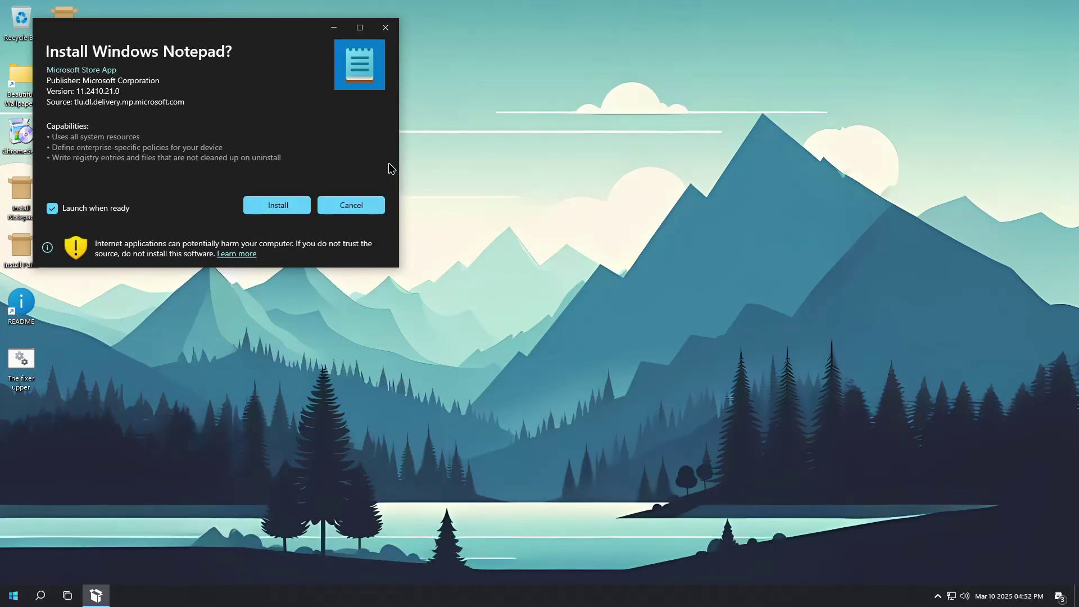
{"action": "left_click", "coordinate": [305, 208]}
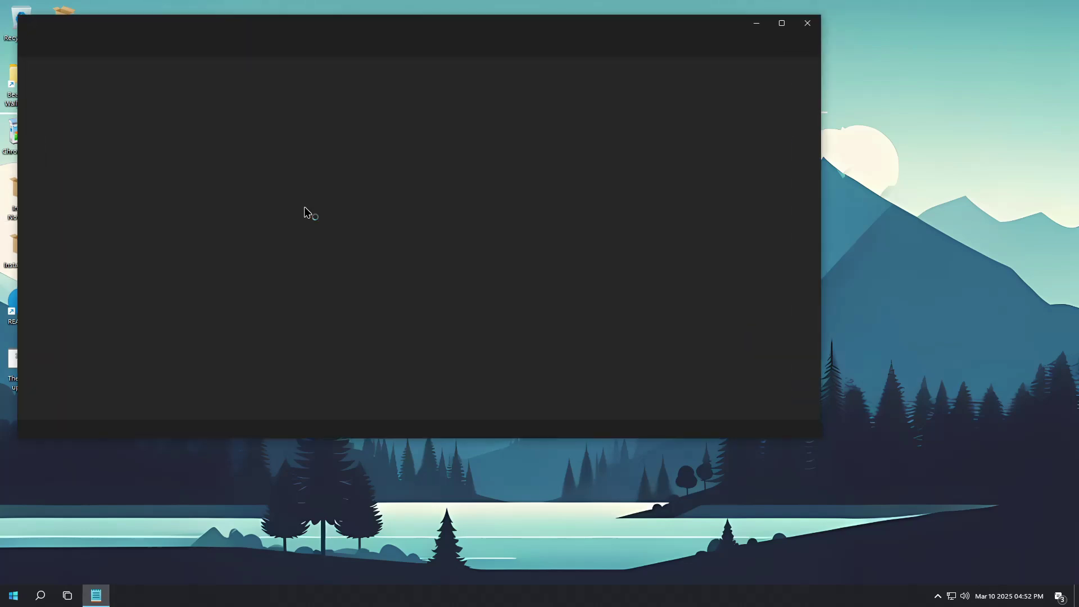
Read the bug notes and credits in README.txt and close Notepad
{"action": "left_click", "coordinate": [248, 98]}
{"action": "left_click", "coordinate": [167, 27]}
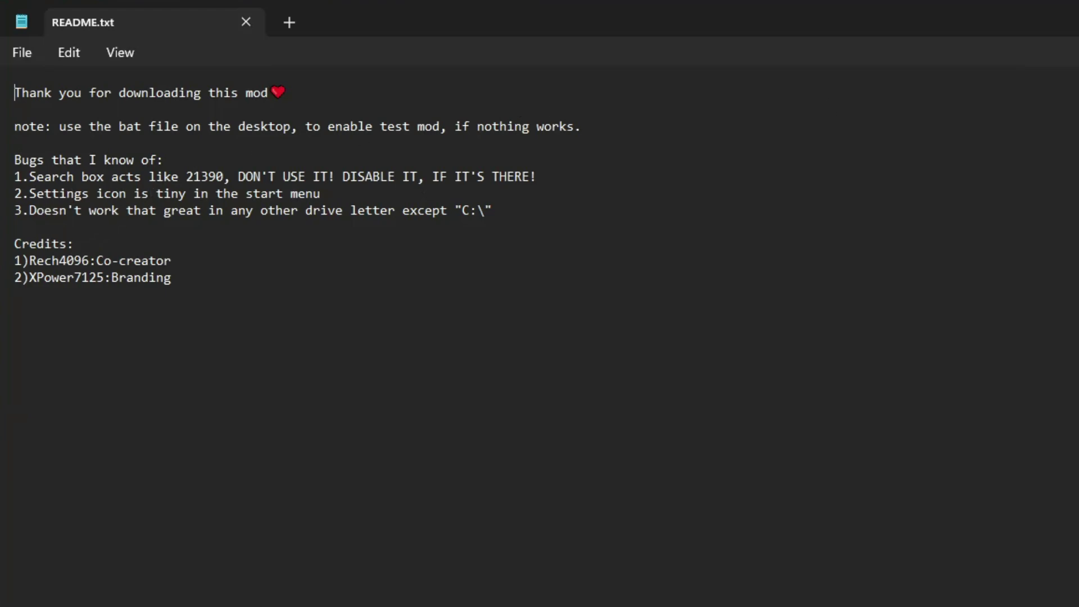
{"action": "key", "text": "alt+F4"}
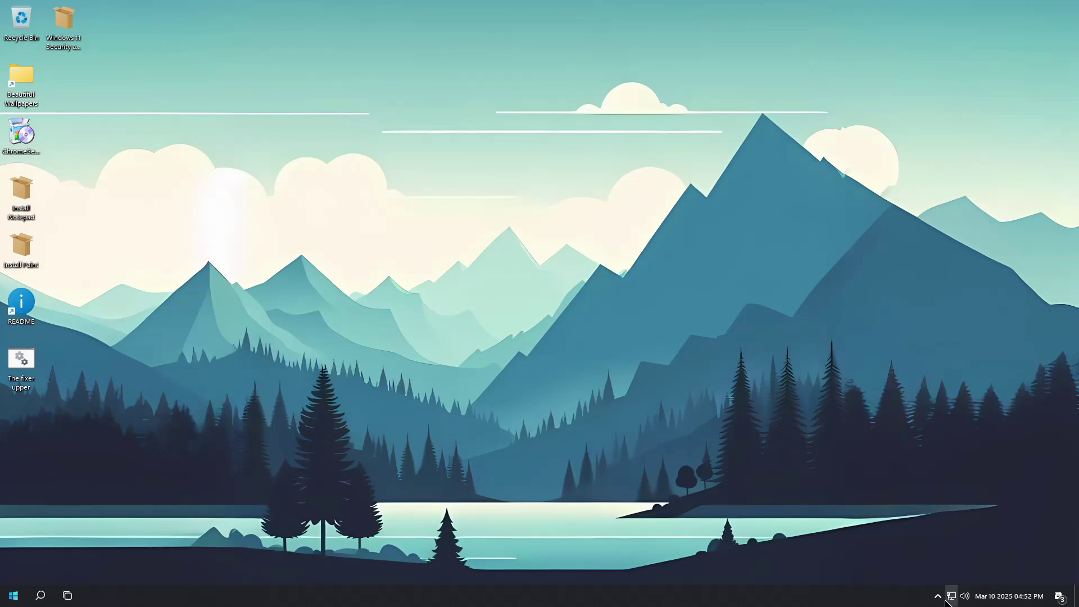
Check the network flyout and raise the speaker volume
{"action": "left_click", "coordinate": [950, 597]}
{"action": "left_click", "coordinate": [965, 596]}
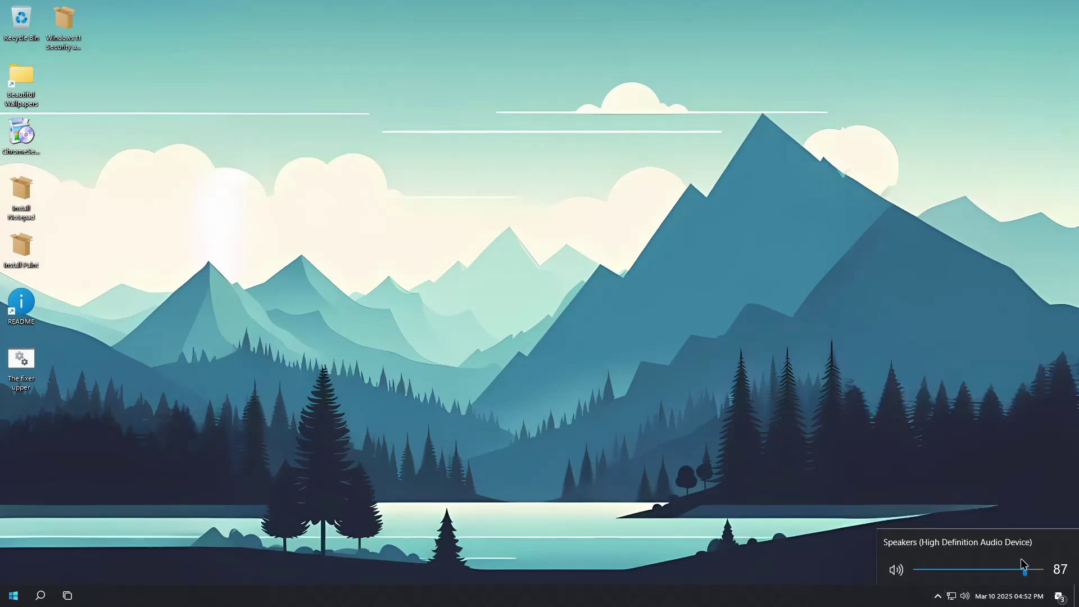
{"action": "left_click_drag", "start_coordinate": [1023, 564], "coordinate": [1037, 568]}
View the calendar, and show the notifications with the quick actions expanded
{"action": "left_click", "coordinate": [1010, 596]}
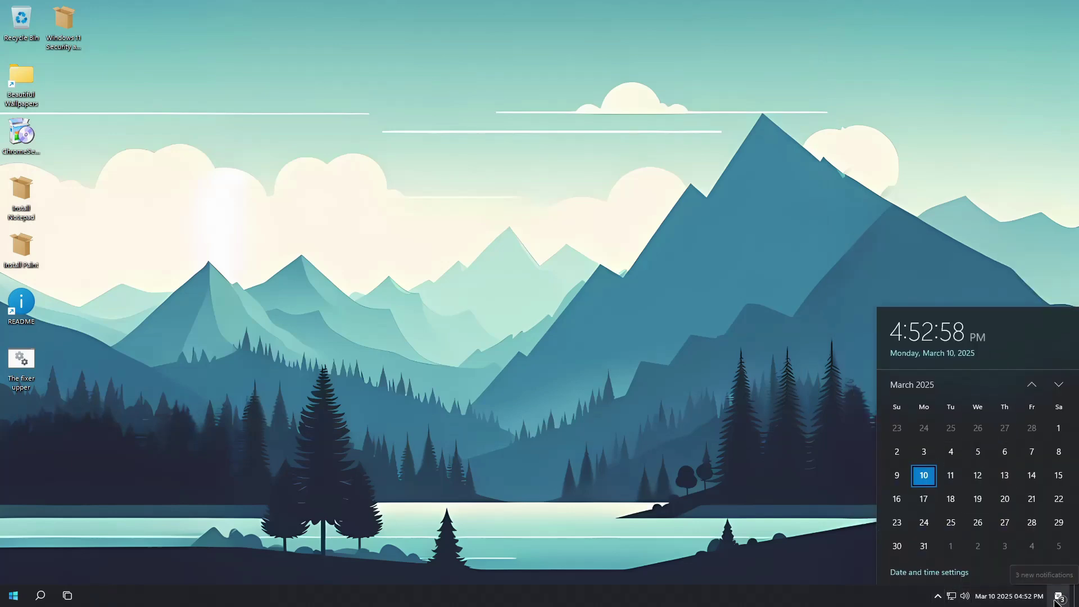
{"action": "left_click", "coordinate": [1059, 597]}
{"action": "left_click", "coordinate": [874, 524]}
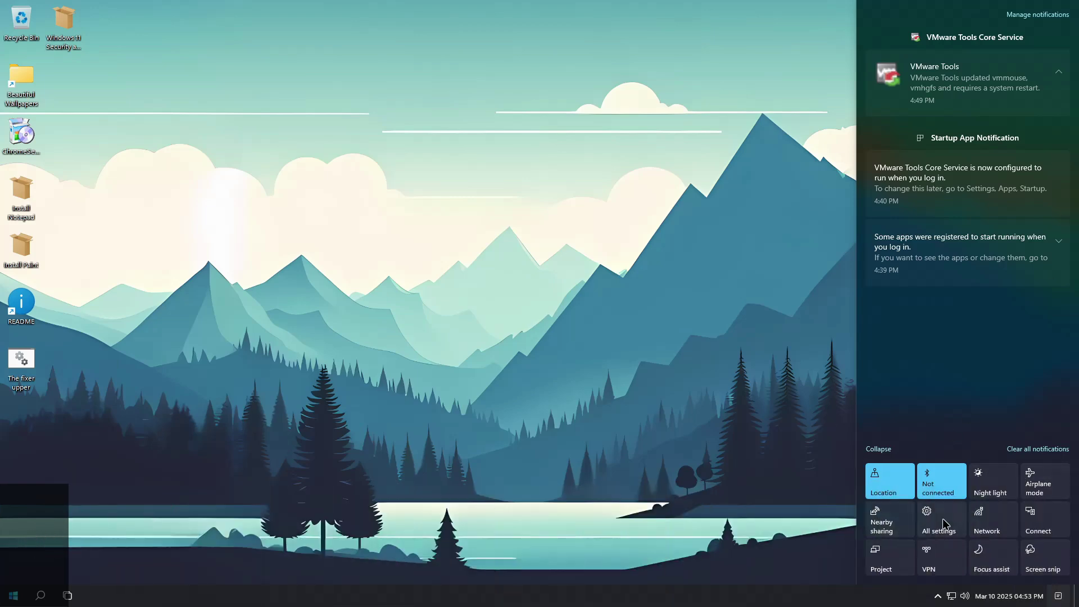
Open all settings and review the device and Windows specifications on the System About page
{"action": "left_click", "coordinate": [943, 519]}
{"action": "scroll", "coordinate": [408, 453], "scroll_direction": "down", "scroll_amount": 3}
{"action": "left_click", "coordinate": [408, 441]}
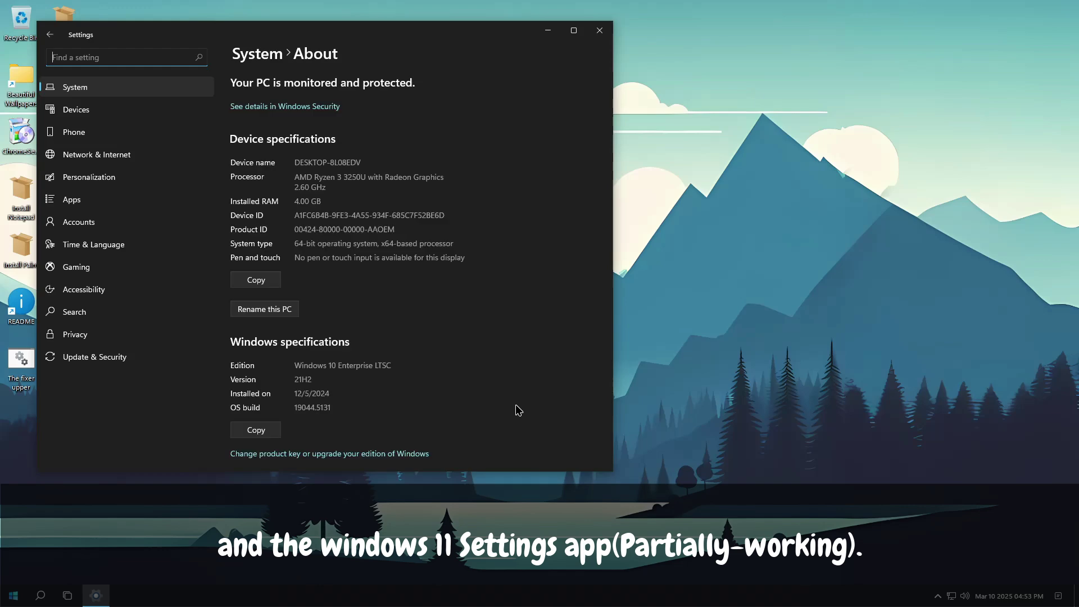
{"action": "scroll", "coordinate": [526, 409], "scroll_direction": "down", "scroll_amount": 3}
{"action": "scroll", "coordinate": [535, 410], "scroll_direction": "up", "scroll_amount": 3}
Look through the Devices, Phone and Personalization settings, including the Taskbar page
{"action": "left_click", "coordinate": [129, 108]}
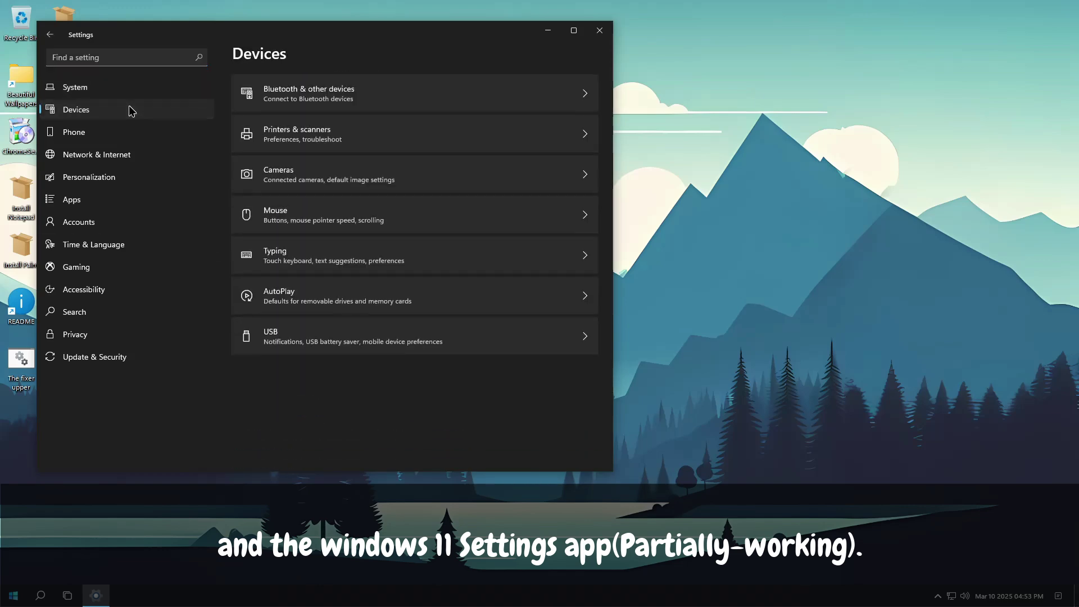
{"action": "left_click", "coordinate": [123, 127]}
{"action": "left_click", "coordinate": [117, 179]}
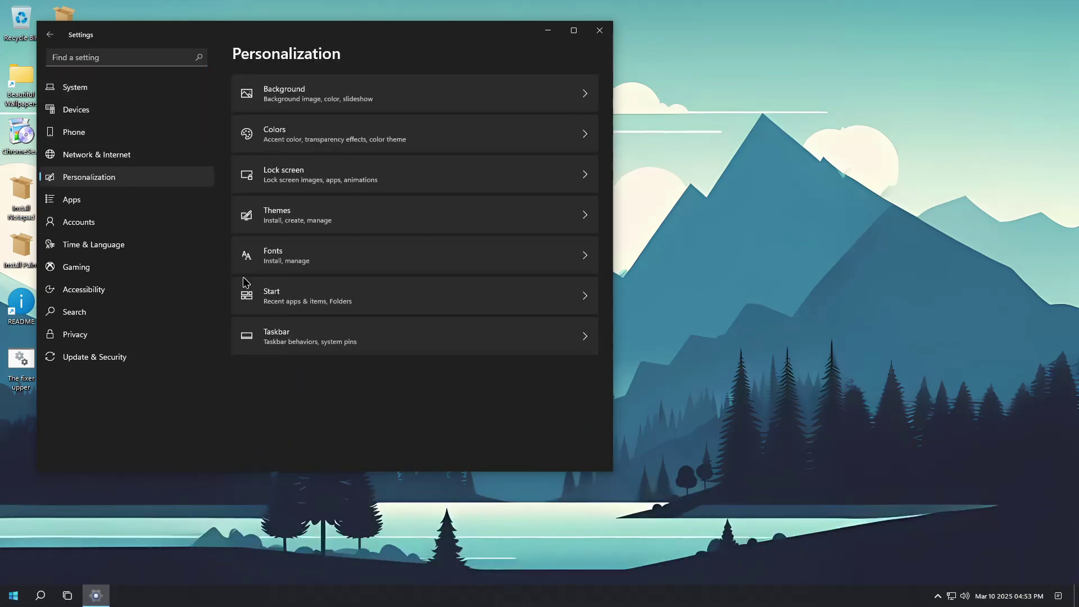
{"action": "left_click", "coordinate": [290, 337]}
{"action": "scroll", "coordinate": [290, 338], "scroll_direction": "down", "scroll_amount": 5}
Browse the Update & Security settings and open the Windows Security app from there
{"action": "left_click", "coordinate": [94, 357]}
{"action": "scroll", "coordinate": [269, 167], "scroll_direction": "down", "scroll_amount": 1}
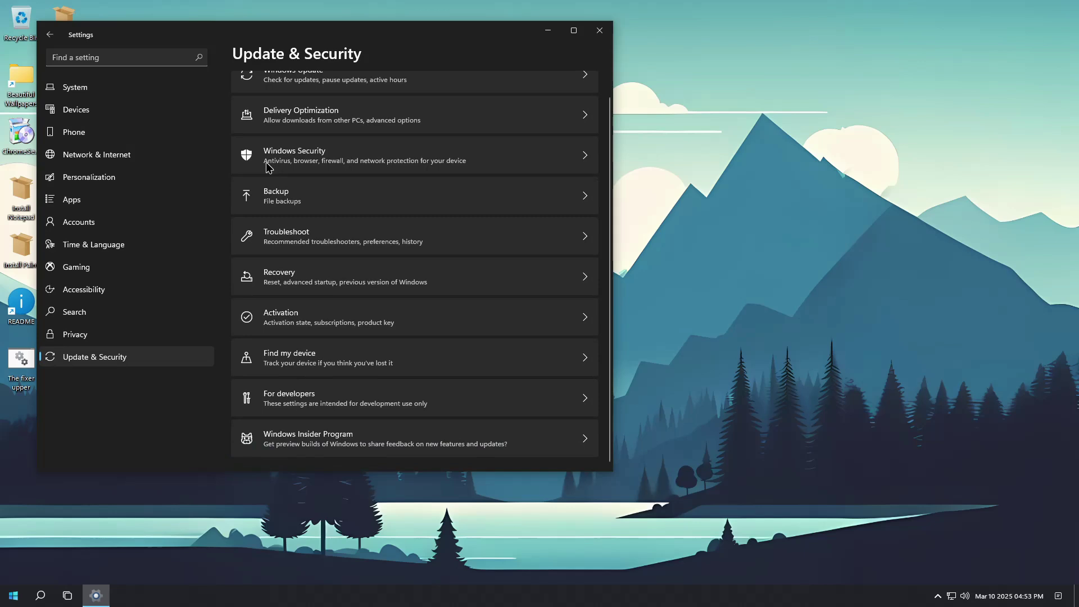
{"action": "scroll", "coordinate": [268, 167], "scroll_direction": "up", "scroll_amount": 1}
{"action": "left_click", "coordinate": [308, 179]}
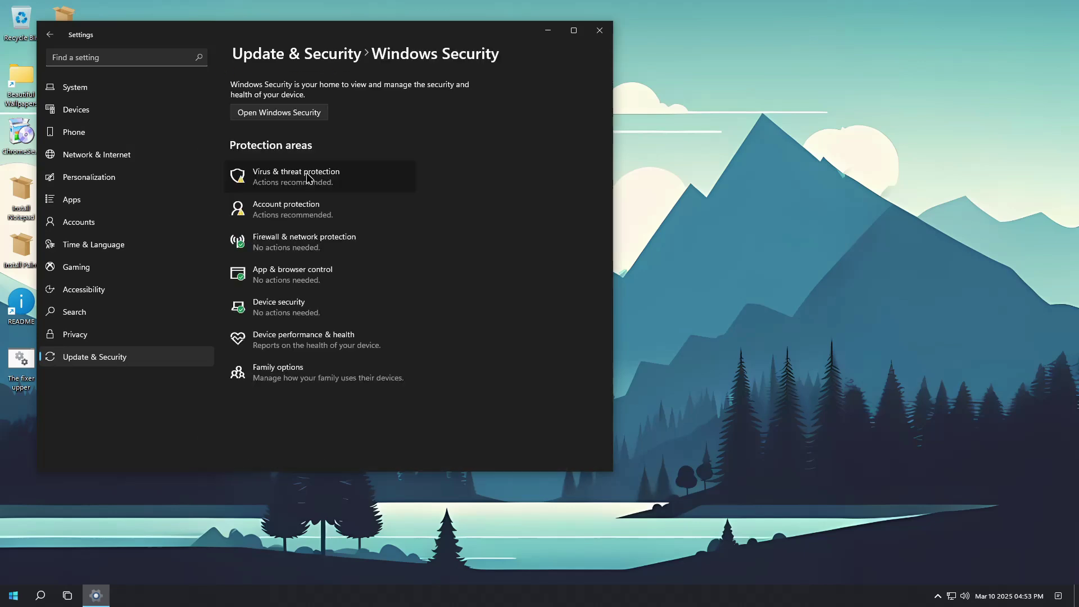
{"action": "left_click", "coordinate": [289, 114]}
{"action": "left_click", "coordinate": [79, 291]}
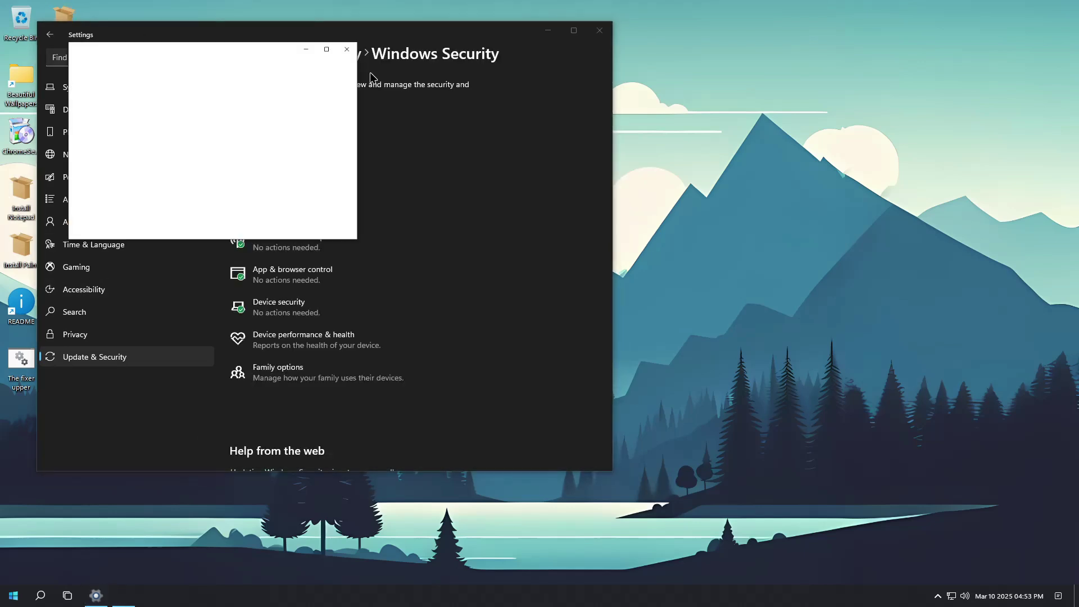
{"action": "left_click", "coordinate": [297, 198]}
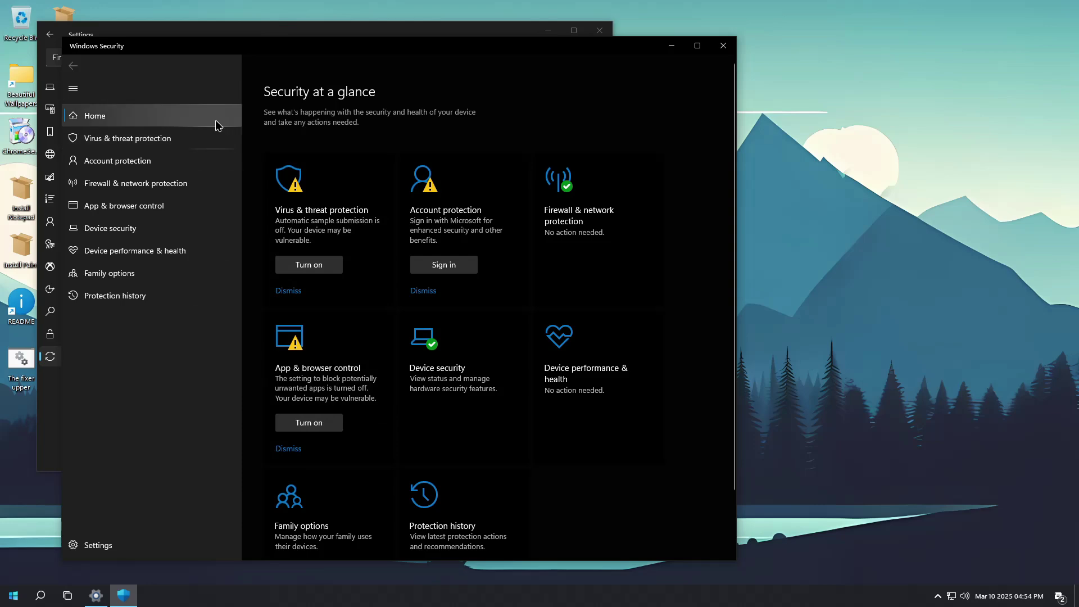
Review the Virus & threat protection page in Windows Security, return to its home page and close the app
{"action": "left_click", "coordinate": [214, 138]}
{"action": "scroll", "coordinate": [449, 309], "scroll_direction": "down", "scroll_amount": 1}
{"action": "scroll", "coordinate": [449, 309], "scroll_direction": "up", "scroll_amount": 1}
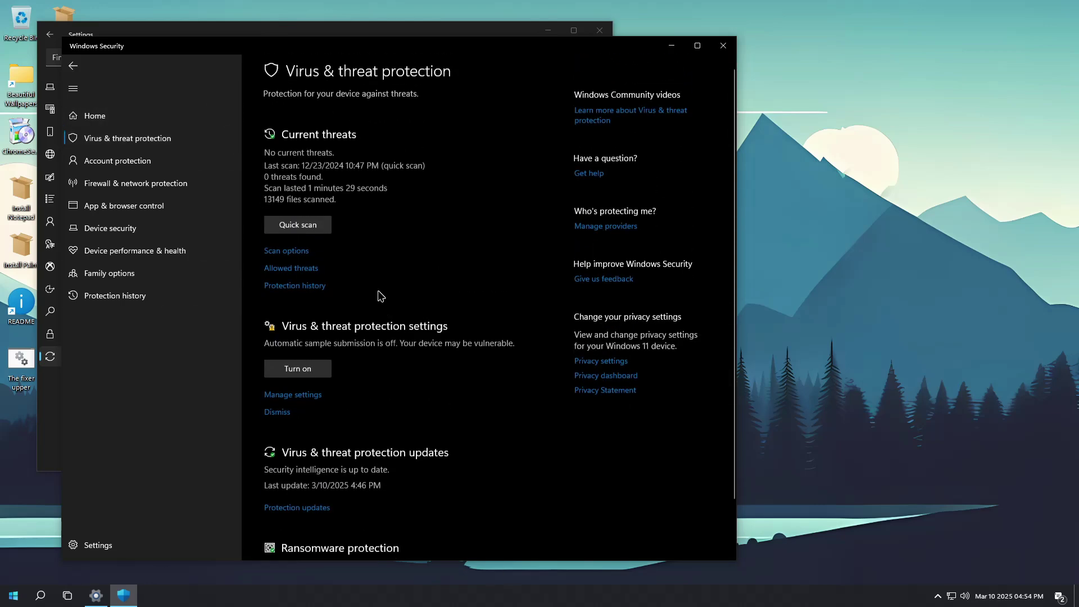
{"action": "left_click", "coordinate": [95, 116]}
{"action": "left_click", "coordinate": [723, 46]}
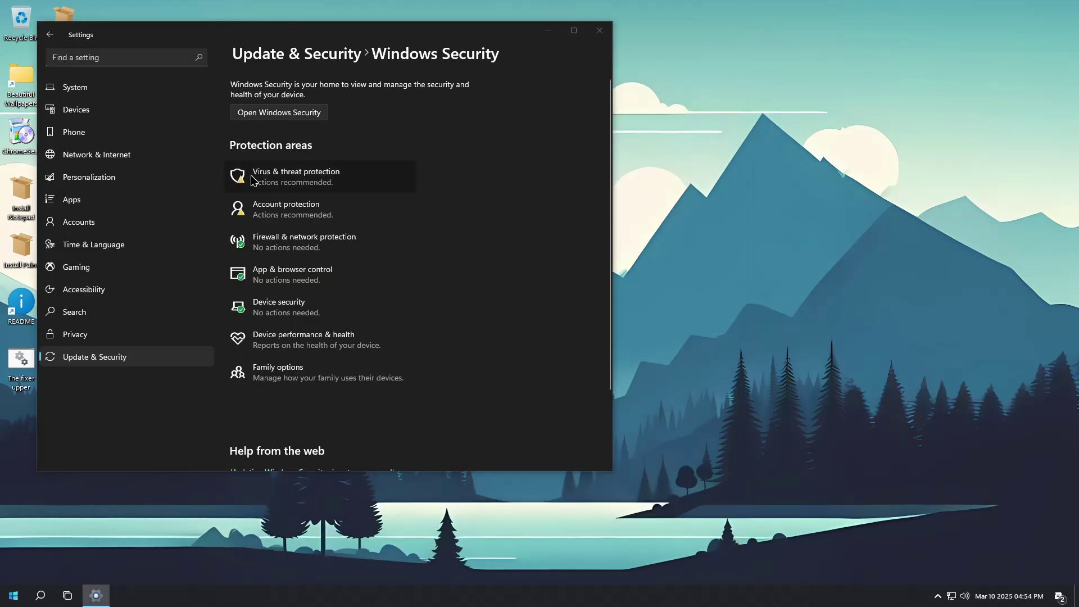
Reopen Virus & threat protection from the protection areas, and close Windows Security and Settings after viewing it
{"action": "left_click", "coordinate": [251, 174]}
{"action": "left_click", "coordinate": [724, 46]}
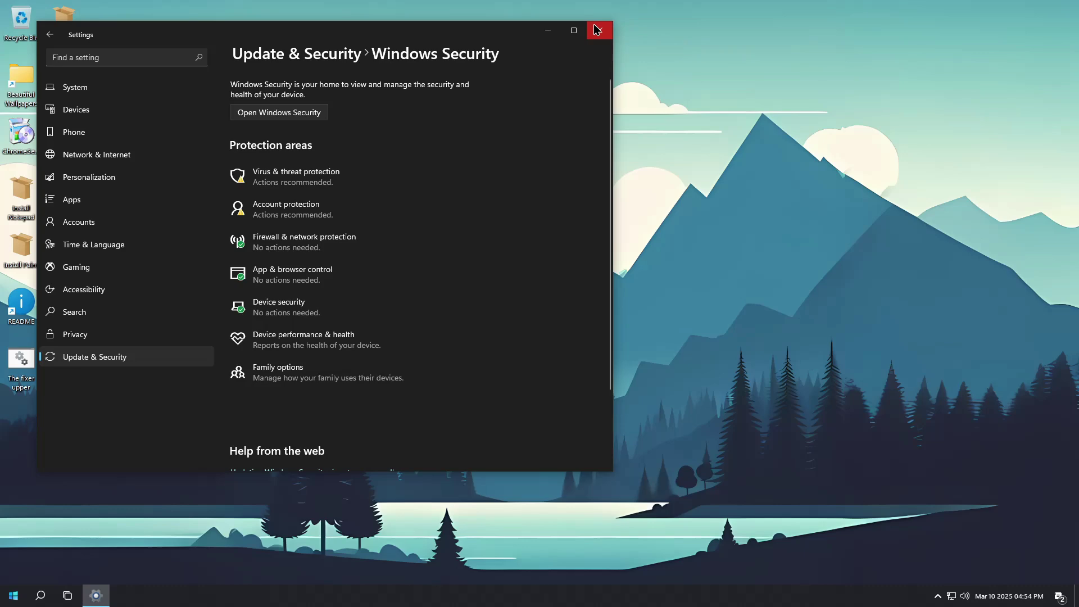
{"action": "left_click", "coordinate": [279, 116]}
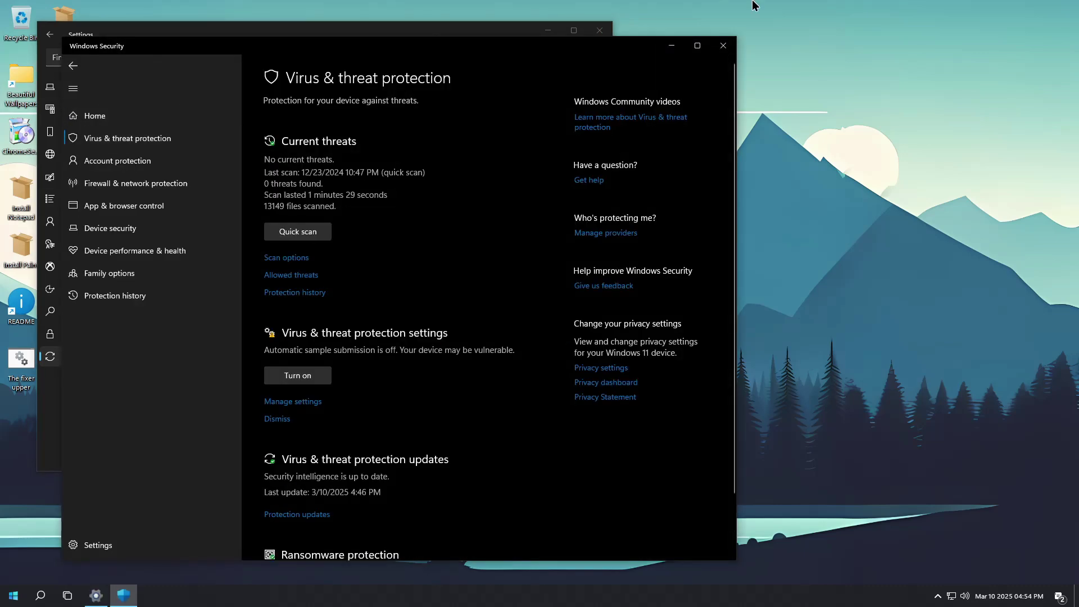
{"action": "left_click", "coordinate": [724, 46]}
{"action": "left_click", "coordinate": [334, 56]}
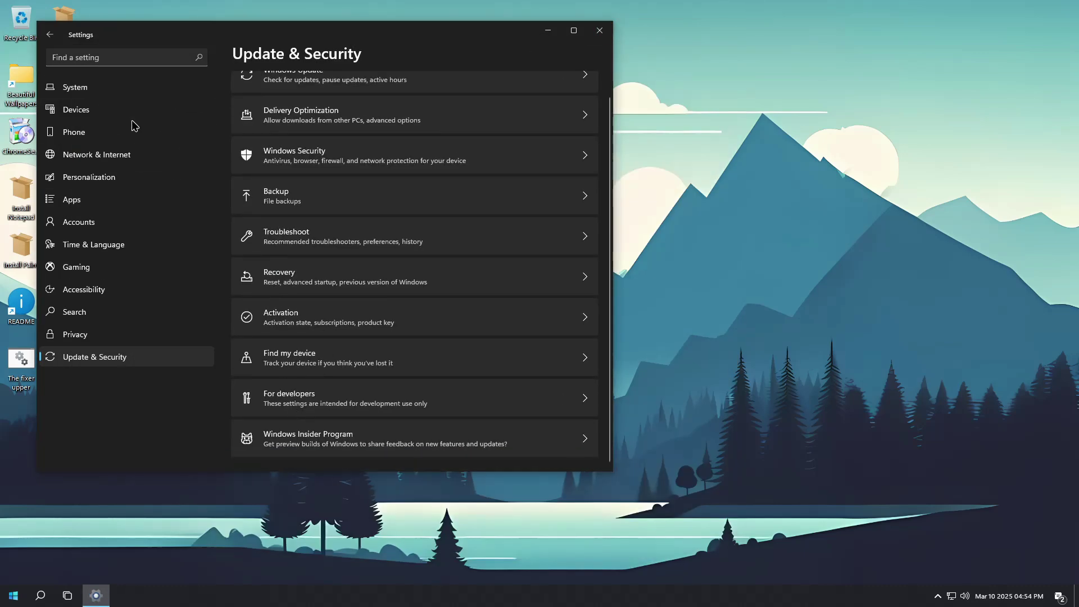
{"action": "left_click", "coordinate": [600, 30]}
Run winver to view the Windows version information and close the About Windows dialog
{"action": "key", "text": "super+r"}
{"action": "type", "text": "winver"}
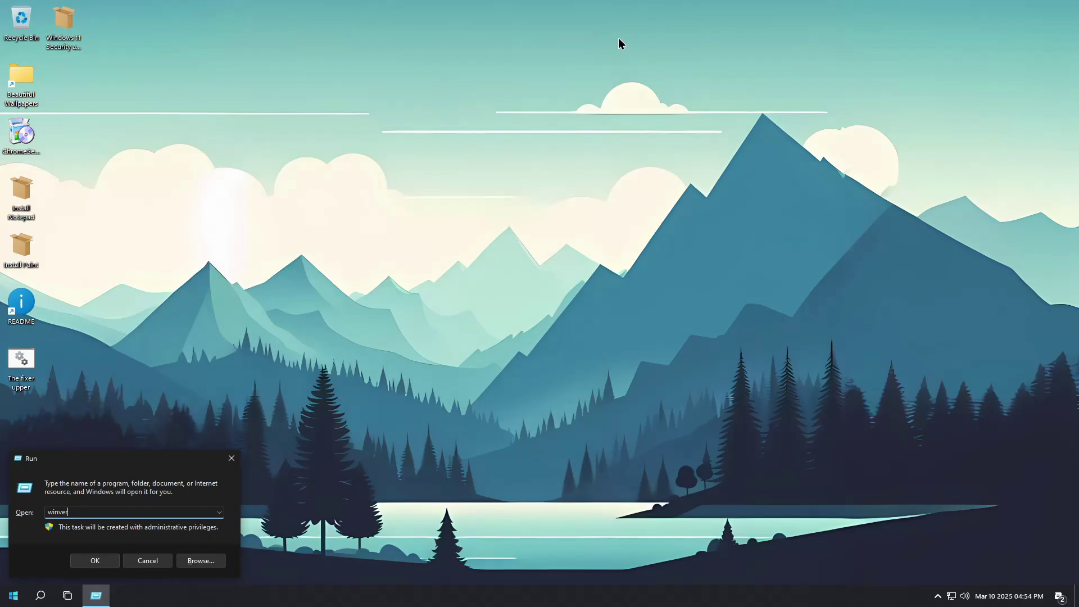
{"action": "key", "text": "Return"}
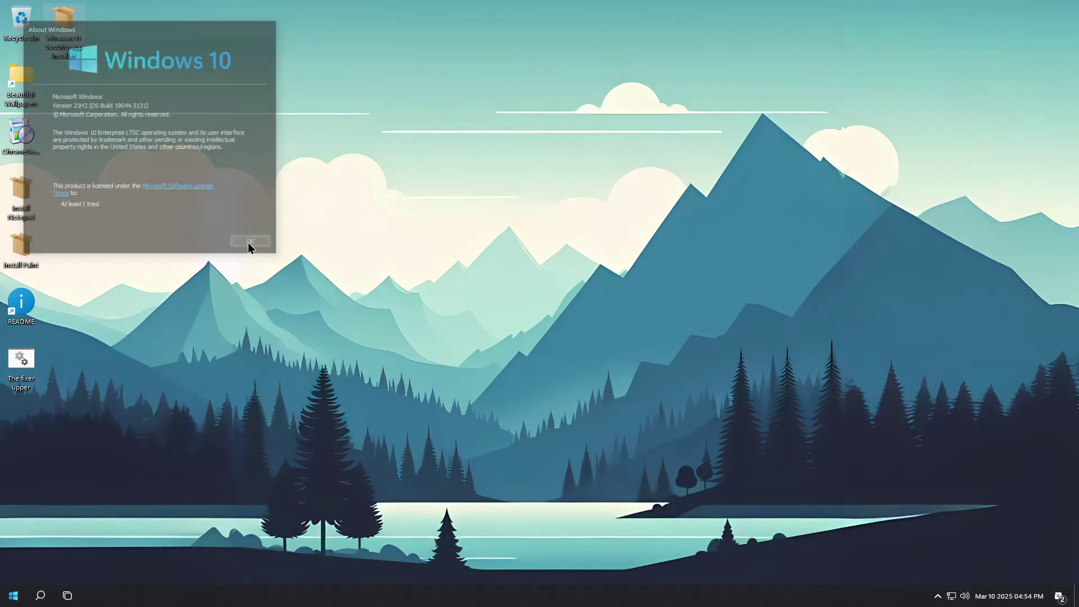
{"action": "left_click", "coordinate": [667, 587]}
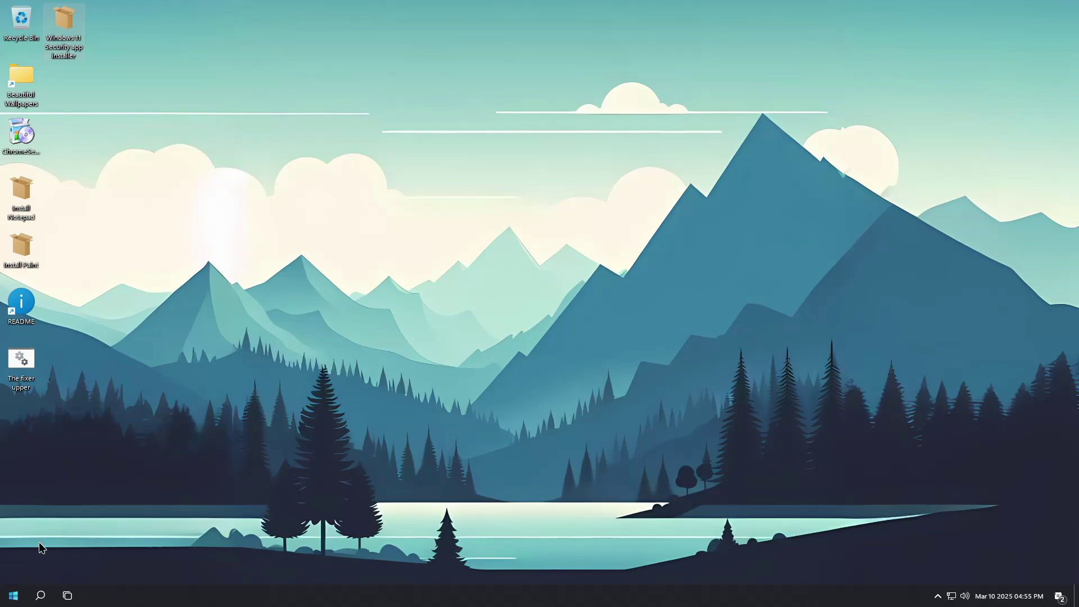
Open Command Prompt as administrator and query the Windows version with "wmic os get version" and "ver"
{"action": "key", "text": "super"}
{"action": "type", "text": "cmd"}
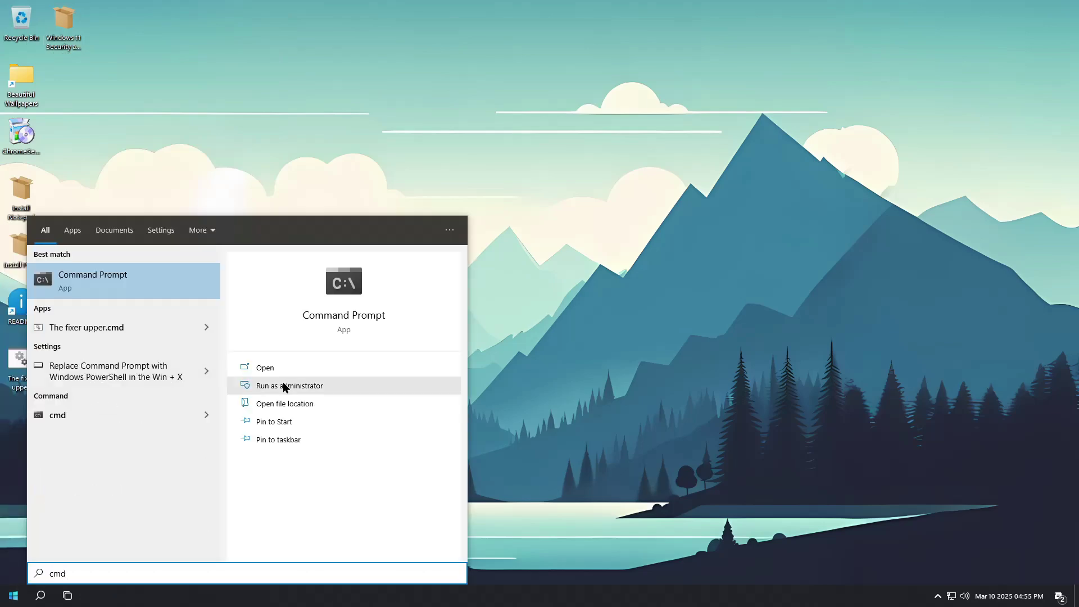
{"action": "left_click", "coordinate": [283, 385]}
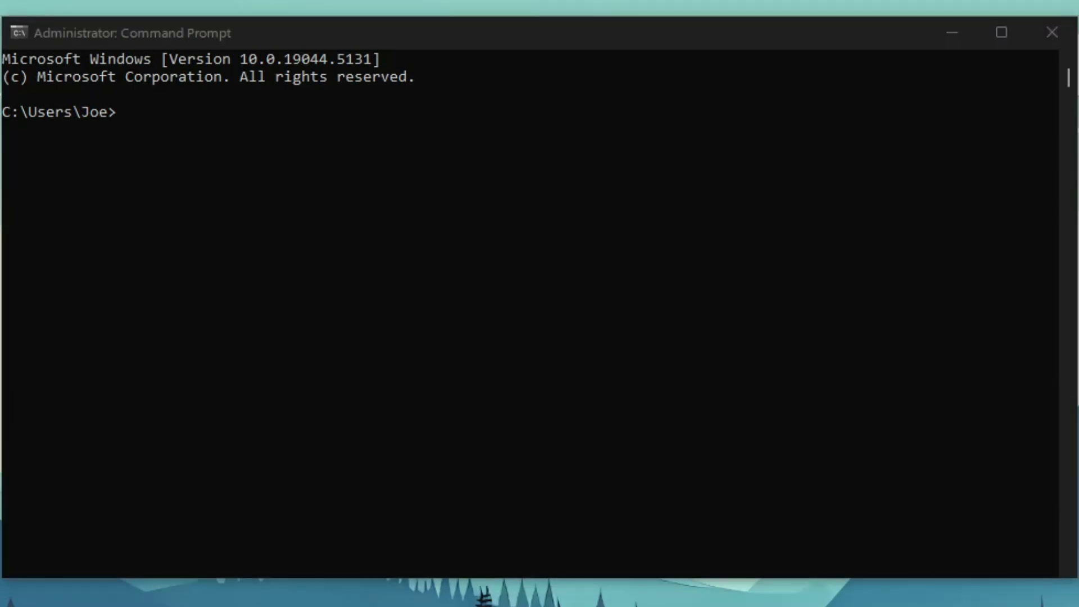
{"action": "left_click", "coordinate": [133, 164]}
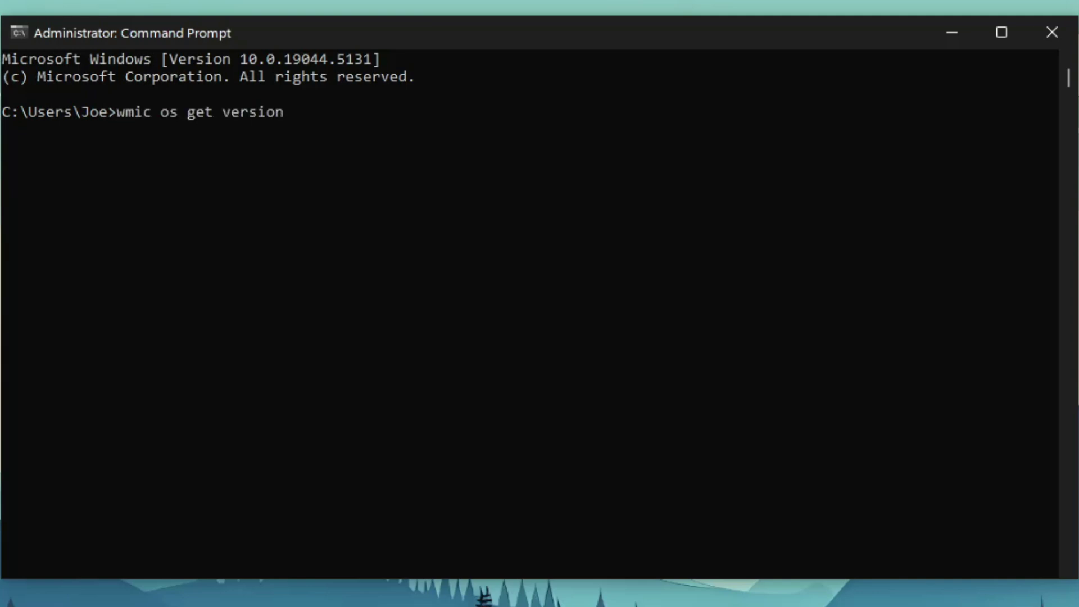
{"action": "key", "text": "Return"}
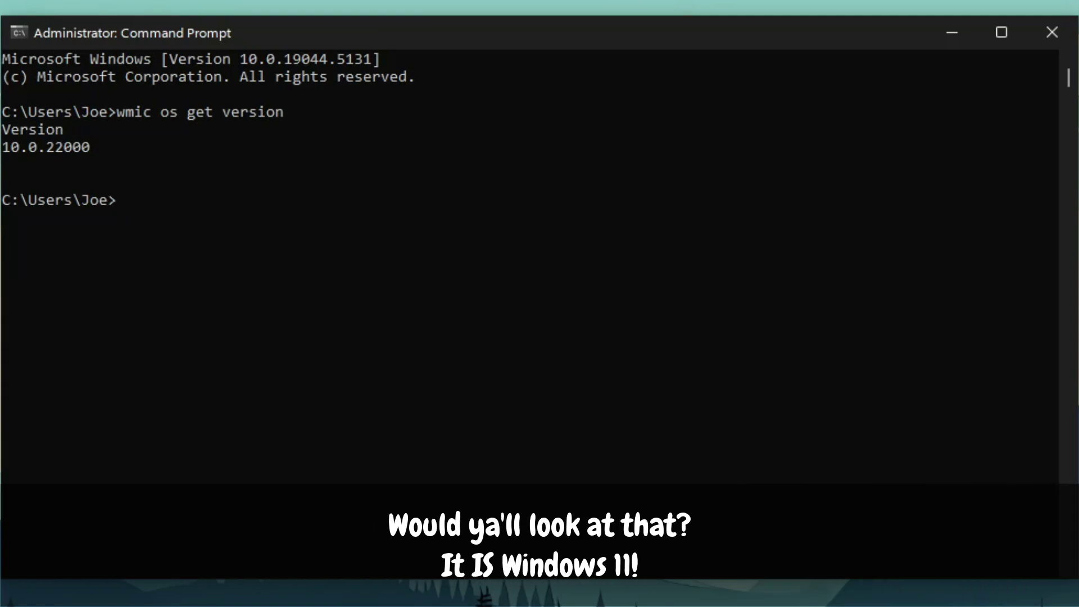
{"action": "type", "text": "ver"}
{"action": "key", "text": "Return"}
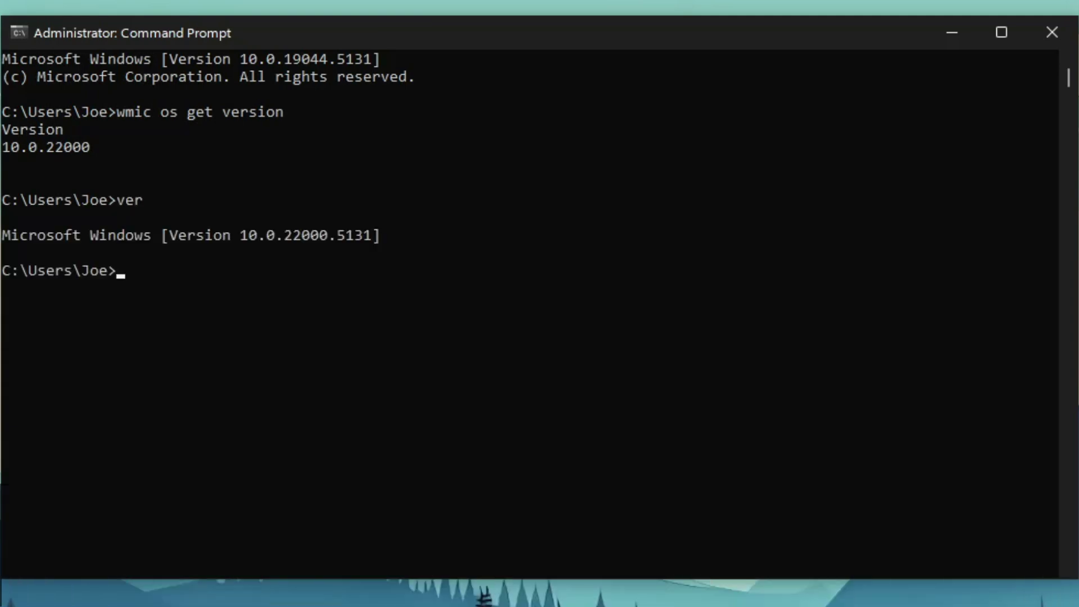
Run "wsreset -i" to install the Microsoft Store, and close the Command Prompt
{"action": "type", "text": "wsreset -i"}
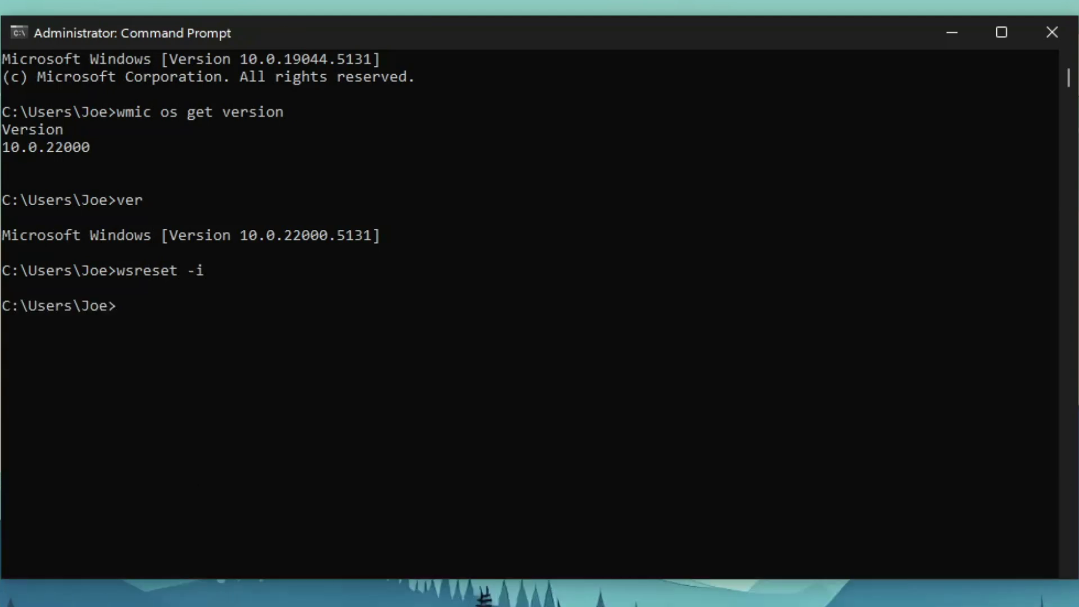
{"action": "type", "text": "t"}
{"action": "key", "text": "Return"}
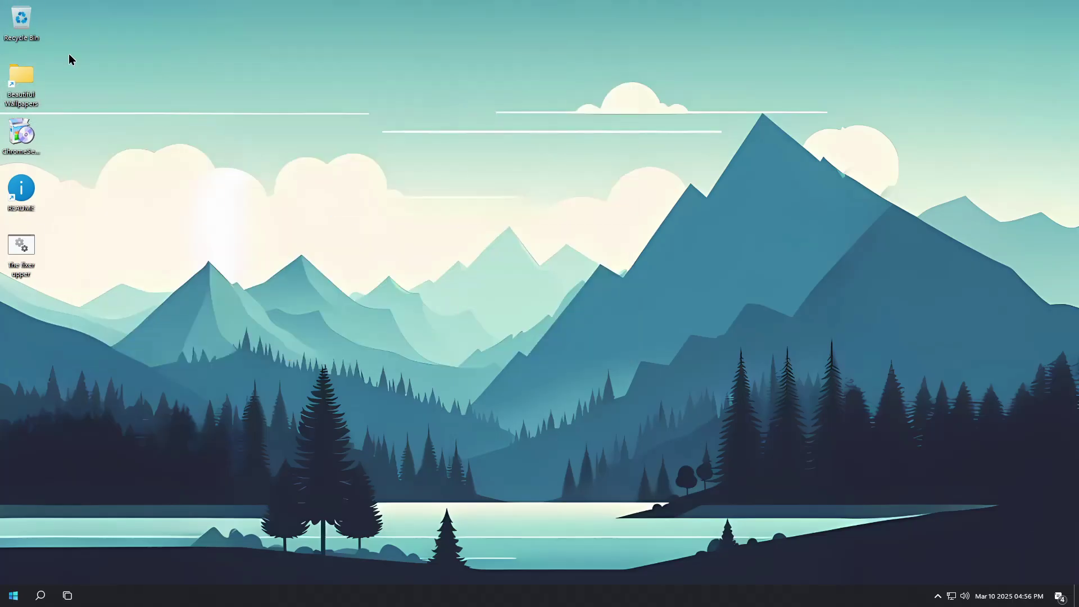
Open Windows Media Player, view its Videos library and close the player
{"action": "key", "text": "super"}
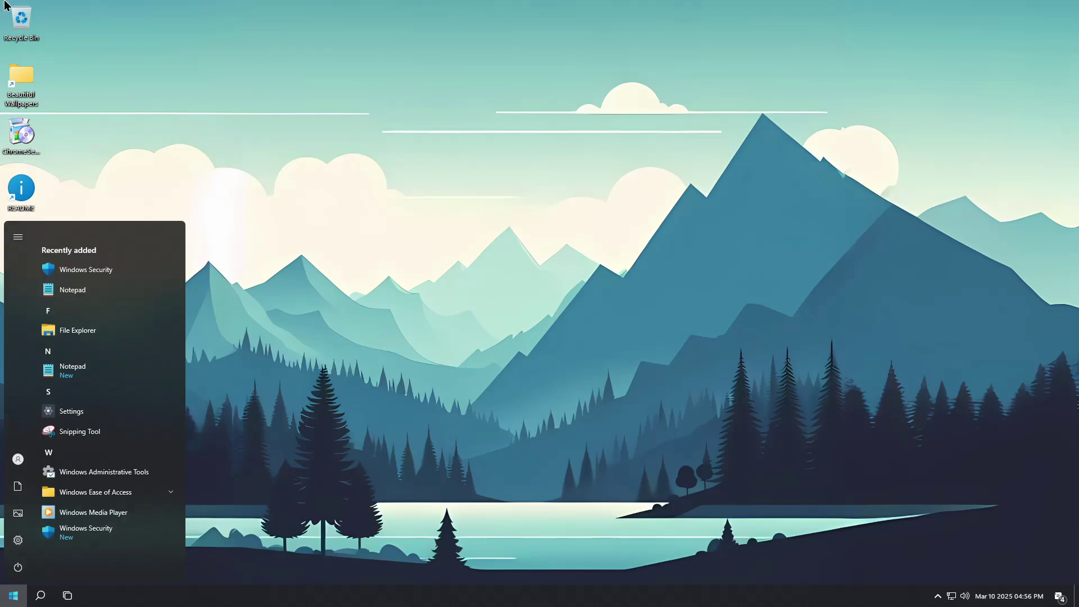
{"action": "left_click", "coordinate": [96, 511]}
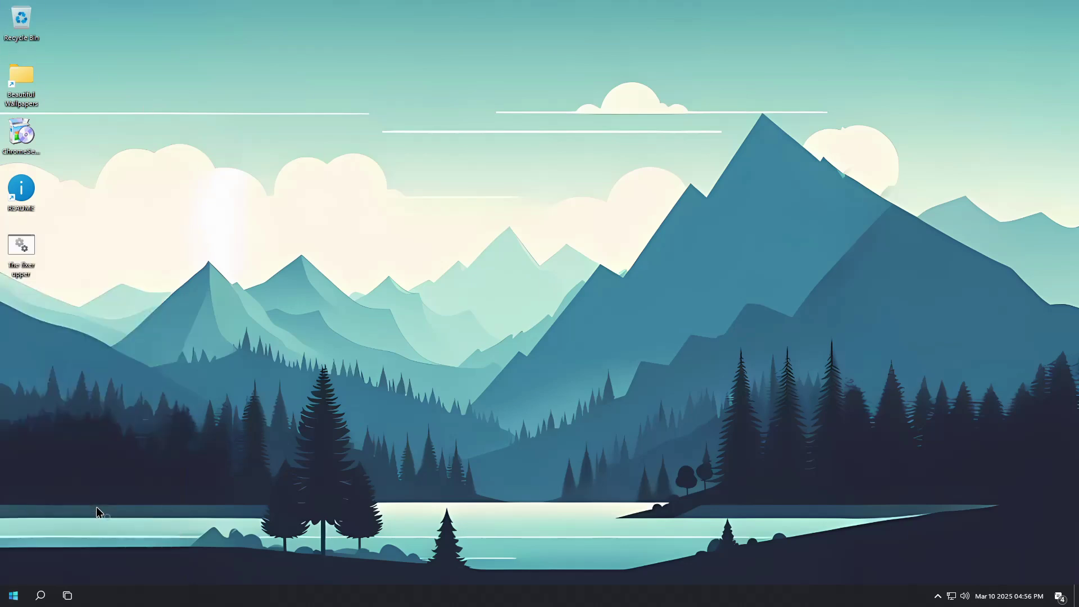
{"action": "left_click", "coordinate": [674, 426]}
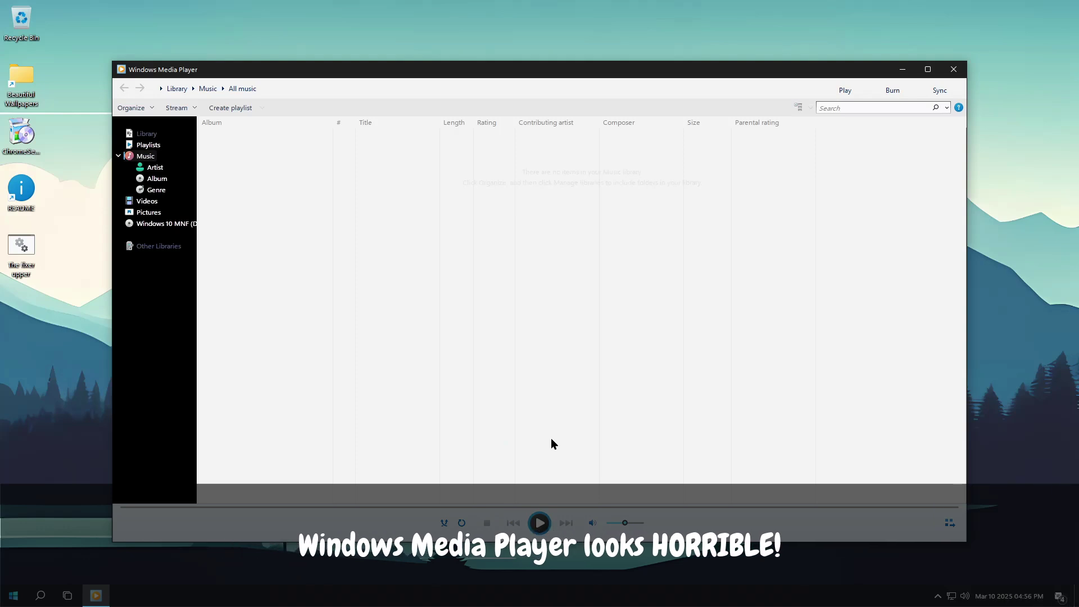
{"action": "left_click", "coordinate": [155, 202]}
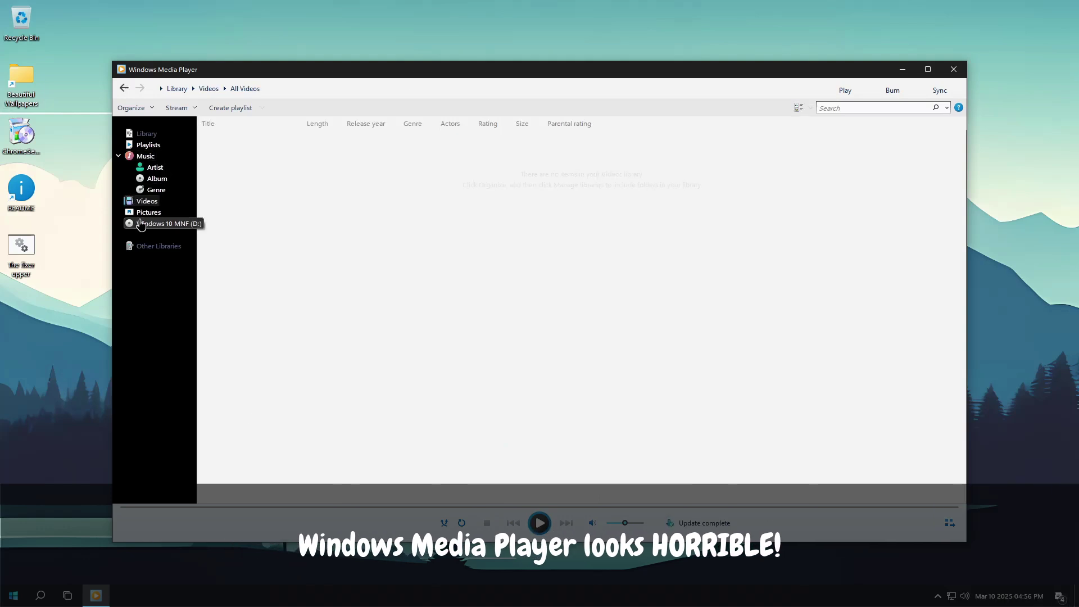
{"action": "left_click", "coordinate": [954, 69]}
Open the Background page of the Personalization settings, choose the second picture as wallpaper and return to Personalization
{"action": "right_click", "coordinate": [90, 360]}
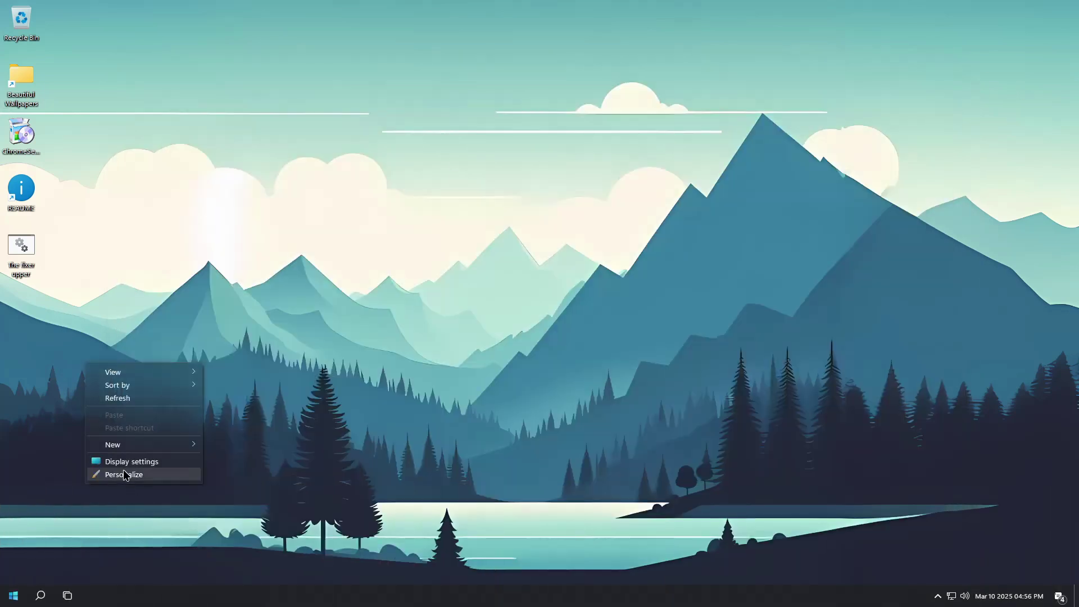
{"action": "left_click", "coordinate": [134, 472]}
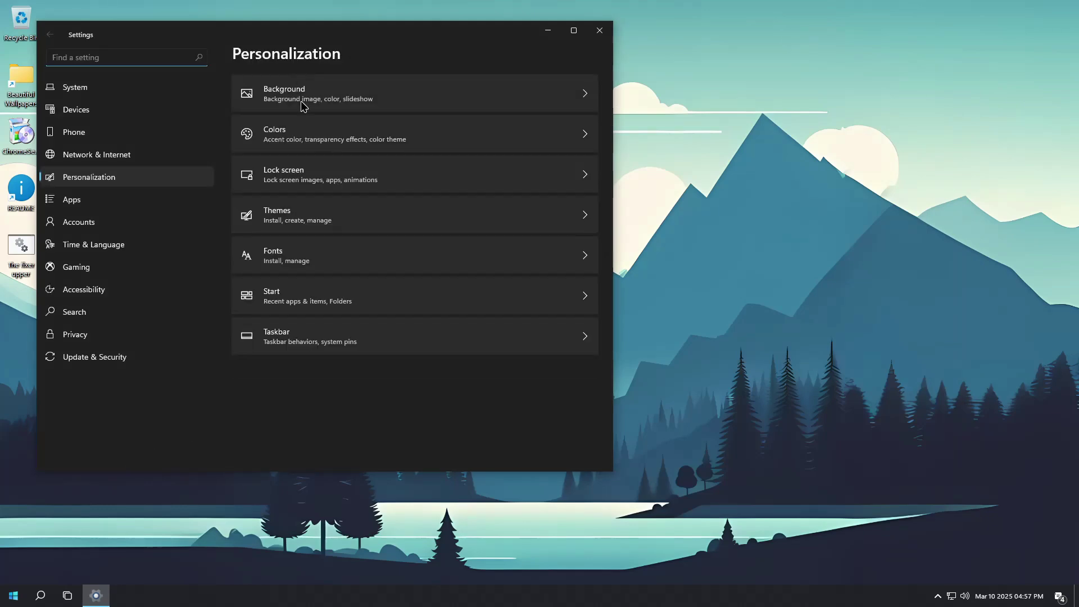
{"action": "left_click", "coordinate": [564, 99]}
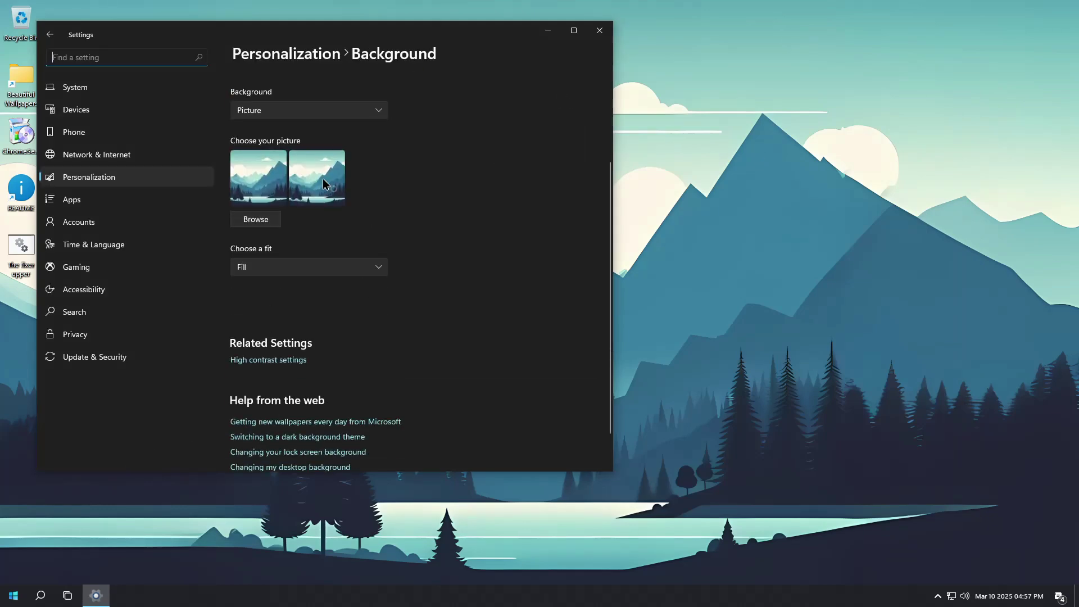
{"action": "left_click", "coordinate": [324, 183]}
{"action": "left_click", "coordinate": [295, 64]}
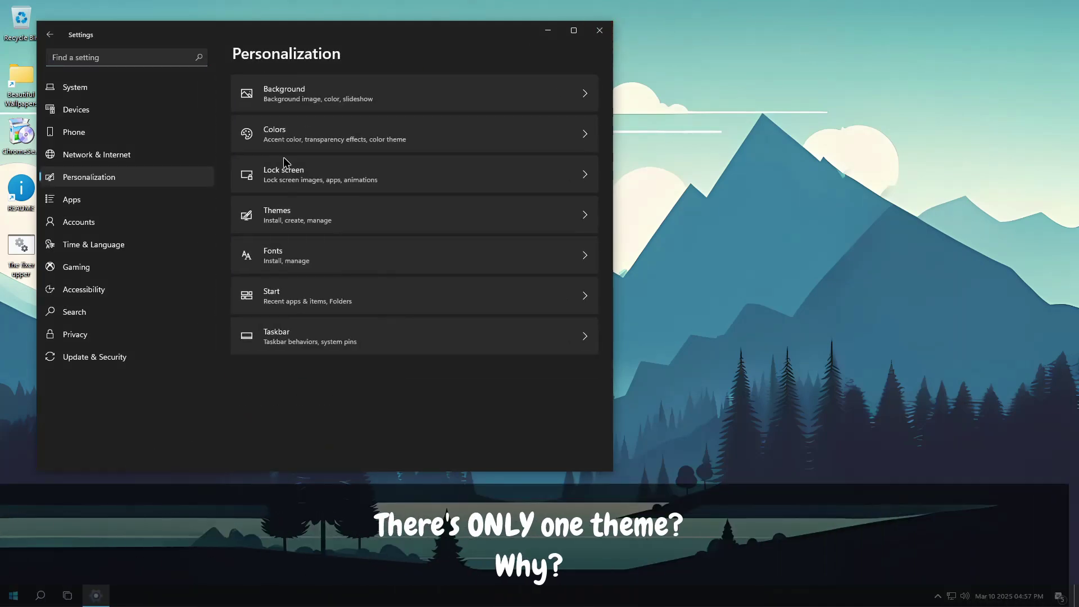
Review the current theme and the available themes on the Themes page of Personalization
{"action": "left_click", "coordinate": [281, 209]}
{"action": "scroll", "coordinate": [422, 302], "scroll_direction": "down", "scroll_amount": 5}
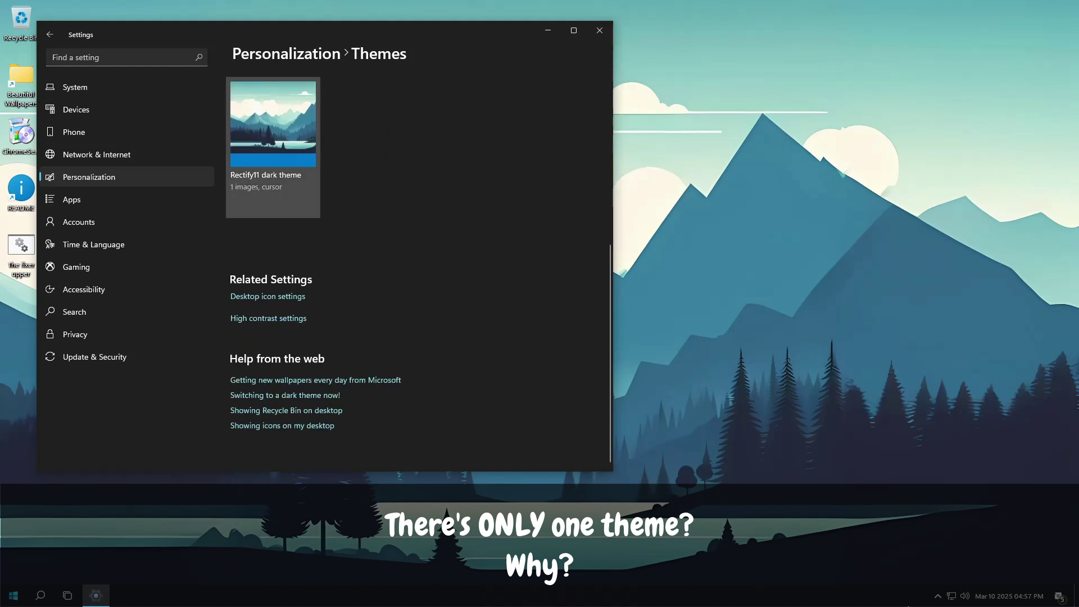
{"action": "scroll", "coordinate": [429, 357], "scroll_direction": "up", "scroll_amount": 5}
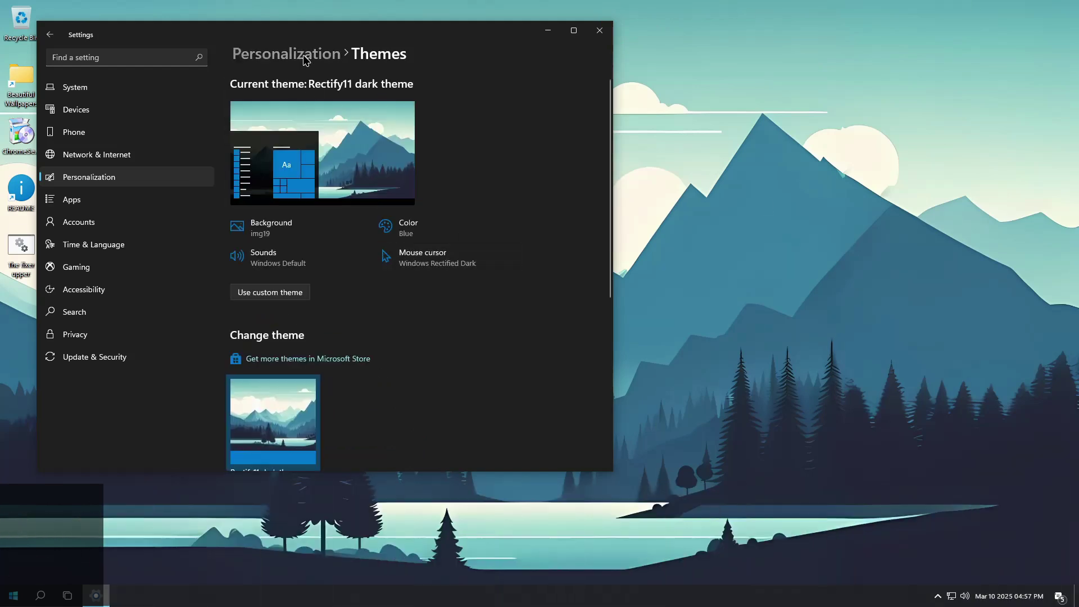
Turn on small taskbar buttons and the touch keyboard button in the Taskbar personalization settings, and close Settings
{"action": "left_click", "coordinate": [287, 53]}
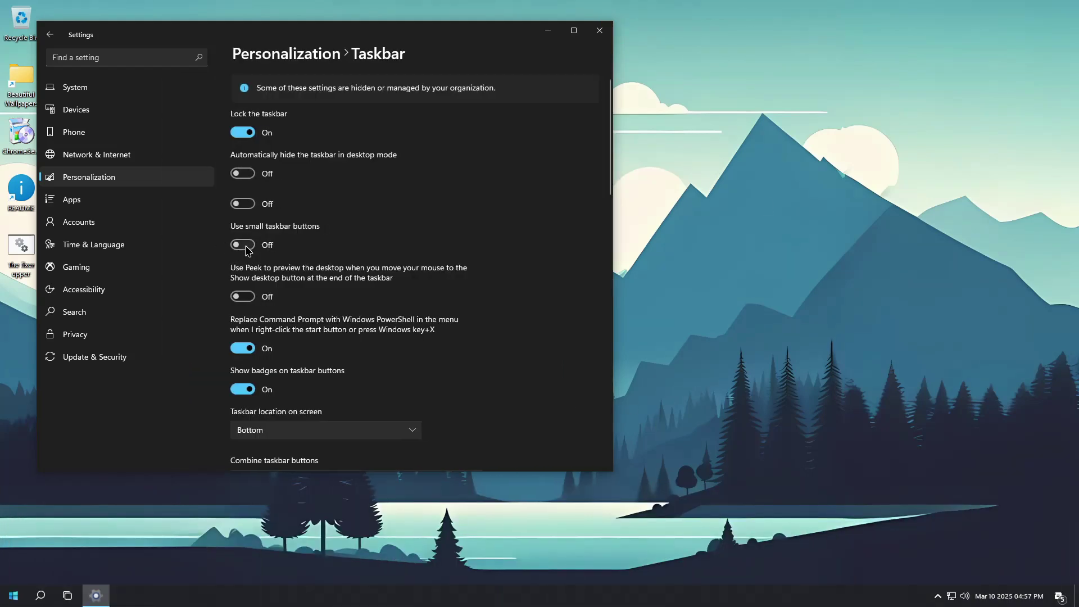
{"action": "left_click", "coordinate": [243, 245]}
{"action": "scroll", "coordinate": [233, 270], "scroll_direction": "down", "scroll_amount": 5}
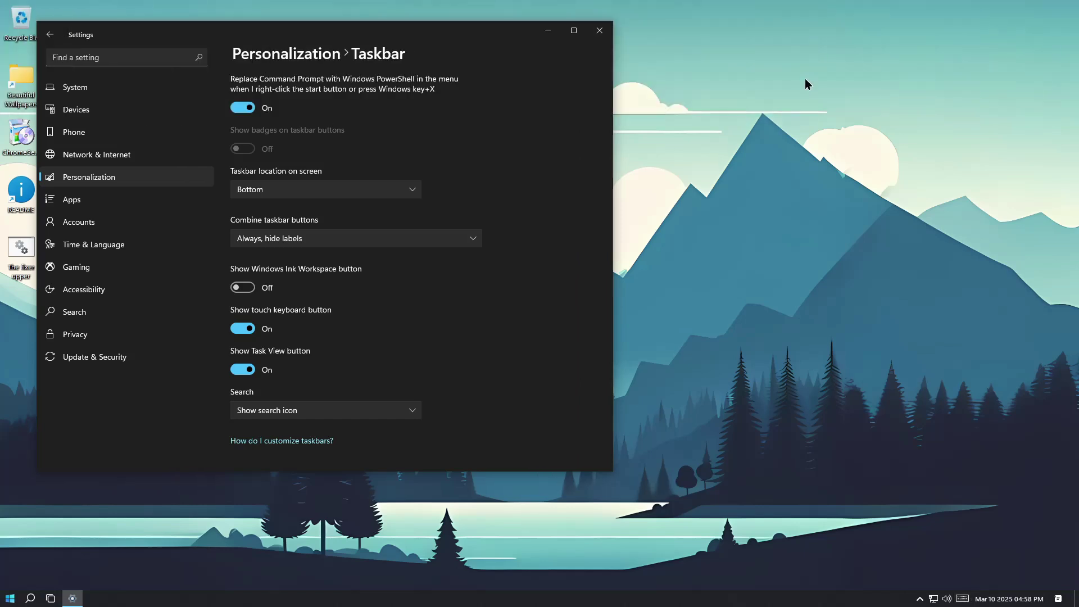
{"action": "left_click", "coordinate": [600, 30]}
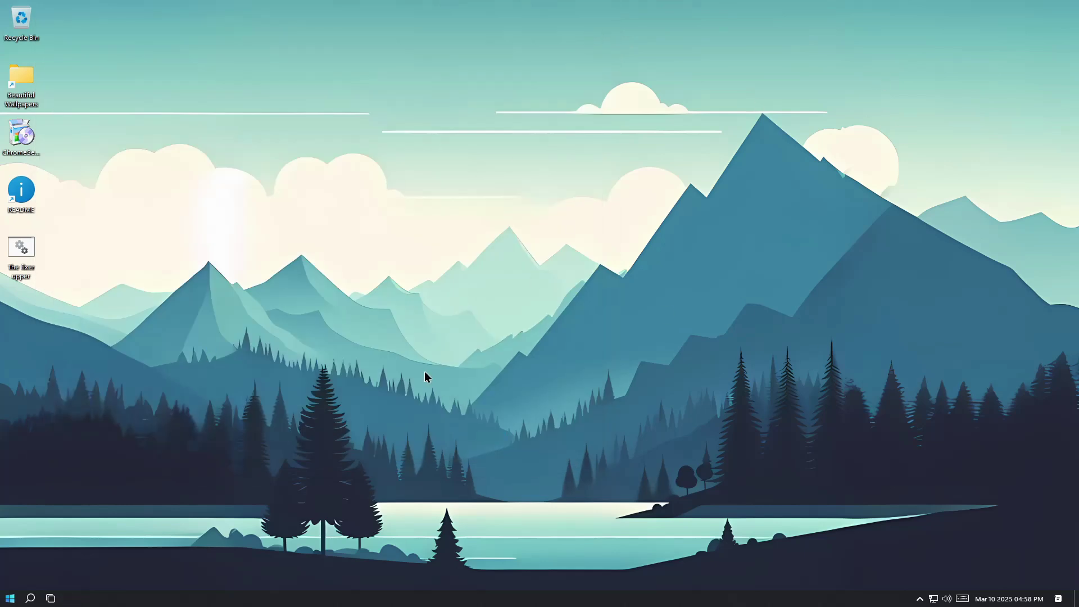
Open the recently added Microsoft Store, view its home page and close it
{"action": "key", "text": "super"}
{"action": "scroll", "coordinate": [80, 273], "scroll_direction": "down", "scroll_amount": 1}
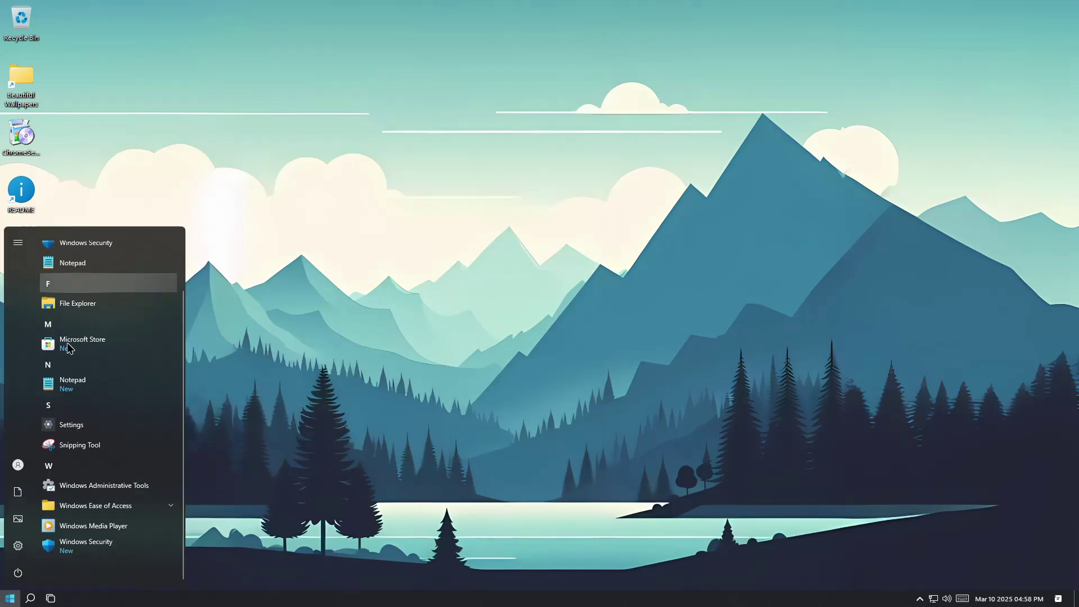
{"action": "scroll", "coordinate": [107, 315], "scroll_direction": "up", "scroll_amount": 1}
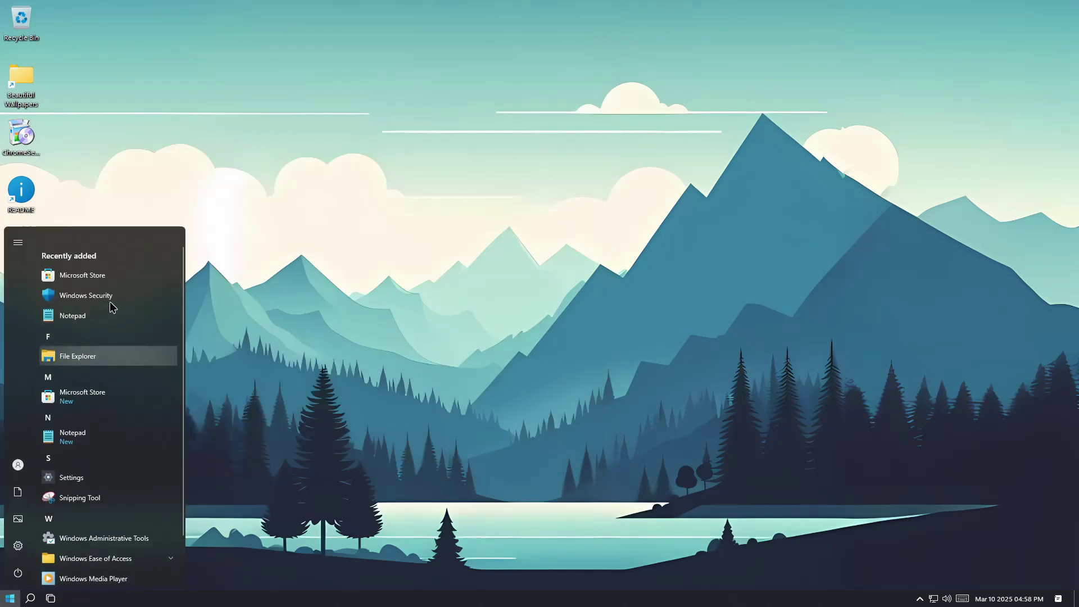
{"action": "left_click", "coordinate": [59, 276]}
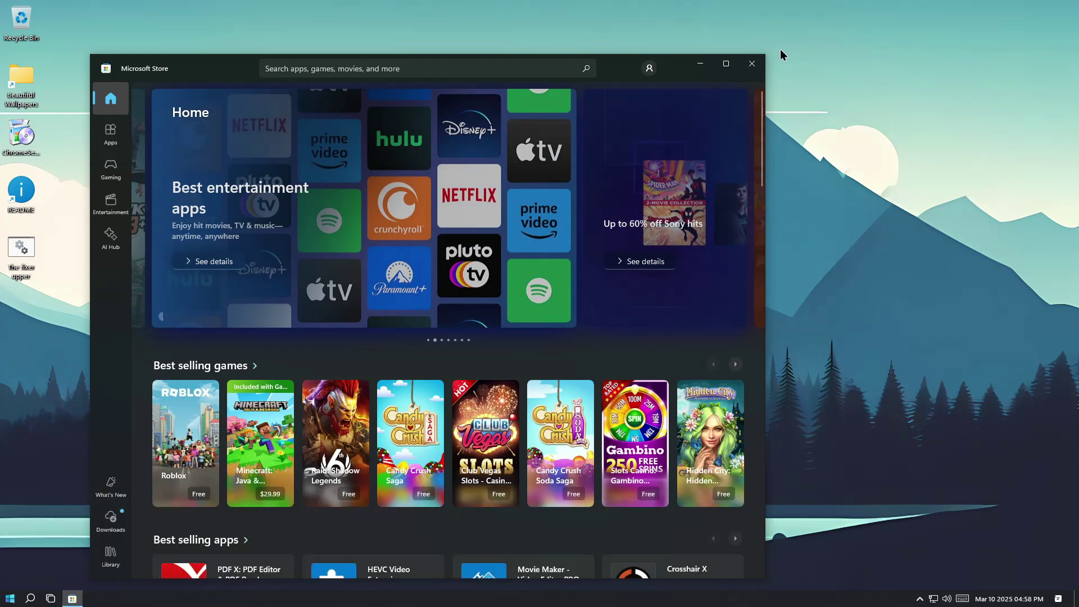
{"action": "left_click", "coordinate": [752, 64]}
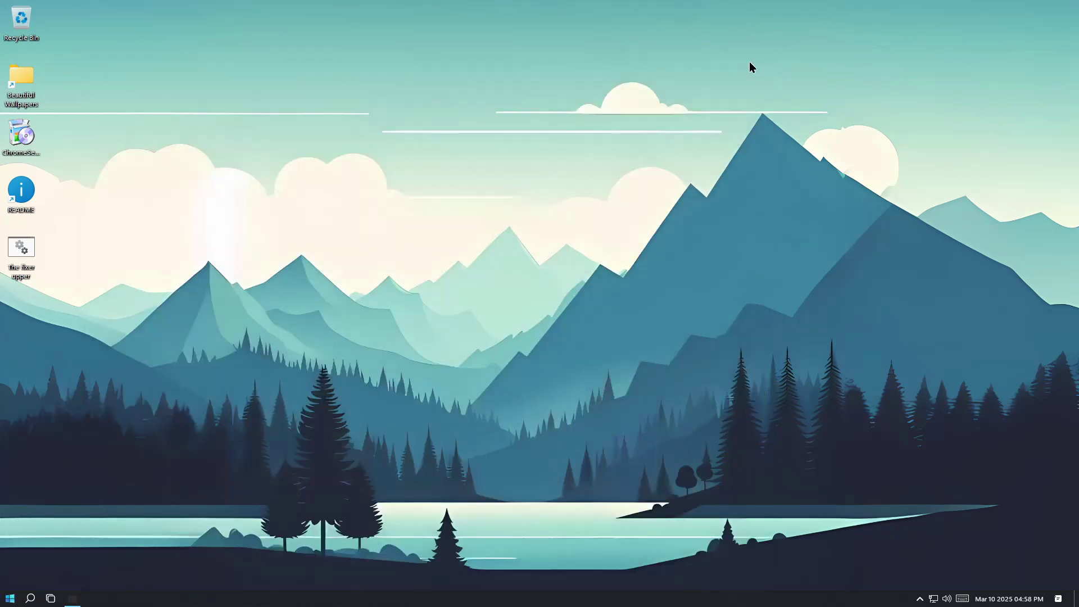
Browse the Start menu's app list, expanding the Windows Ease of Access folder
{"action": "left_click", "coordinate": [10, 598]}
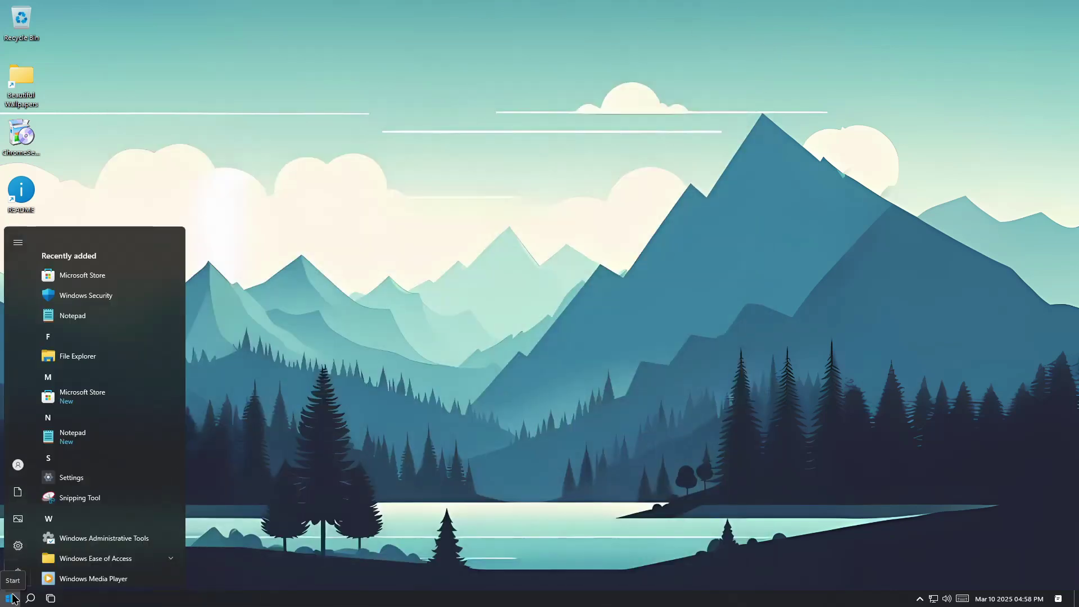
{"action": "scroll", "coordinate": [95, 502], "scroll_direction": "down", "scroll_amount": 2}
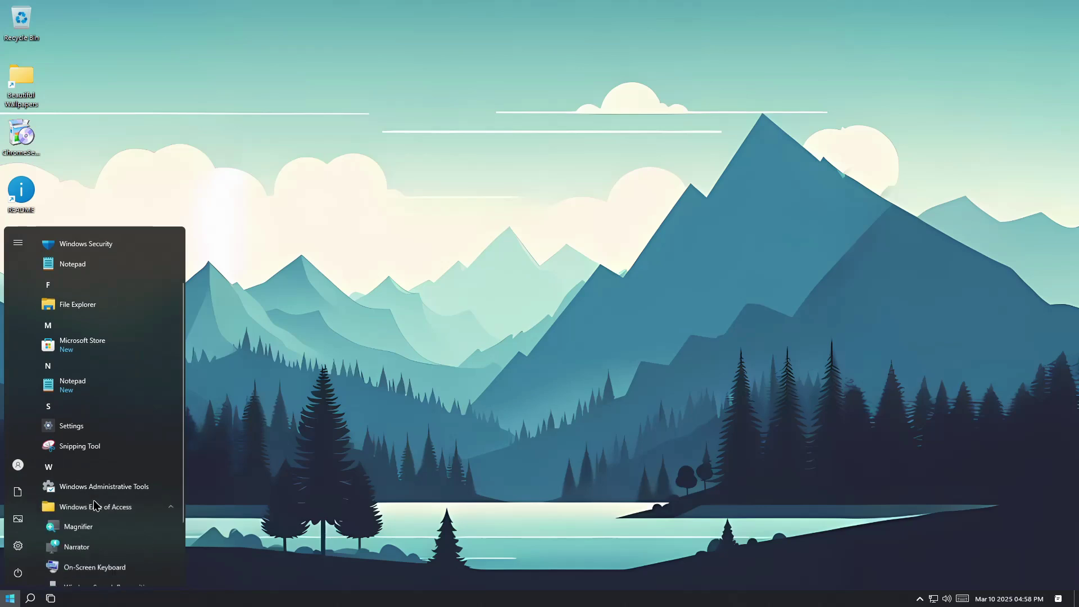
{"action": "left_click", "coordinate": [94, 502]}
{"action": "scroll", "coordinate": [69, 405], "scroll_direction": "up", "scroll_amount": 5}
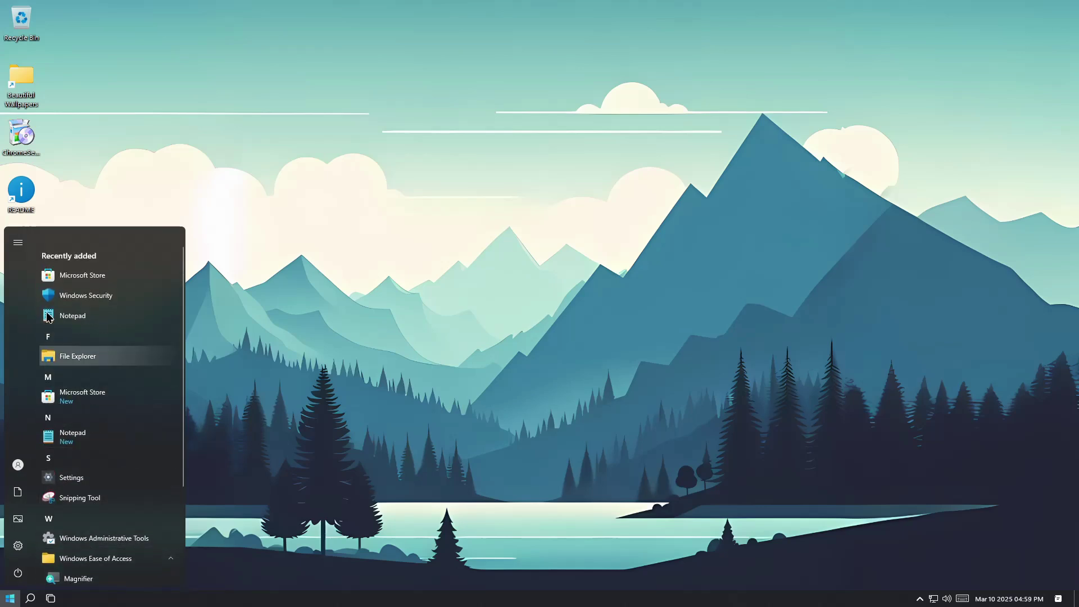
Open the account settings from the Start menu, view the Your info and Accounts pages, and close Settings
{"action": "mouse_move", "coordinate": [19, 542]}
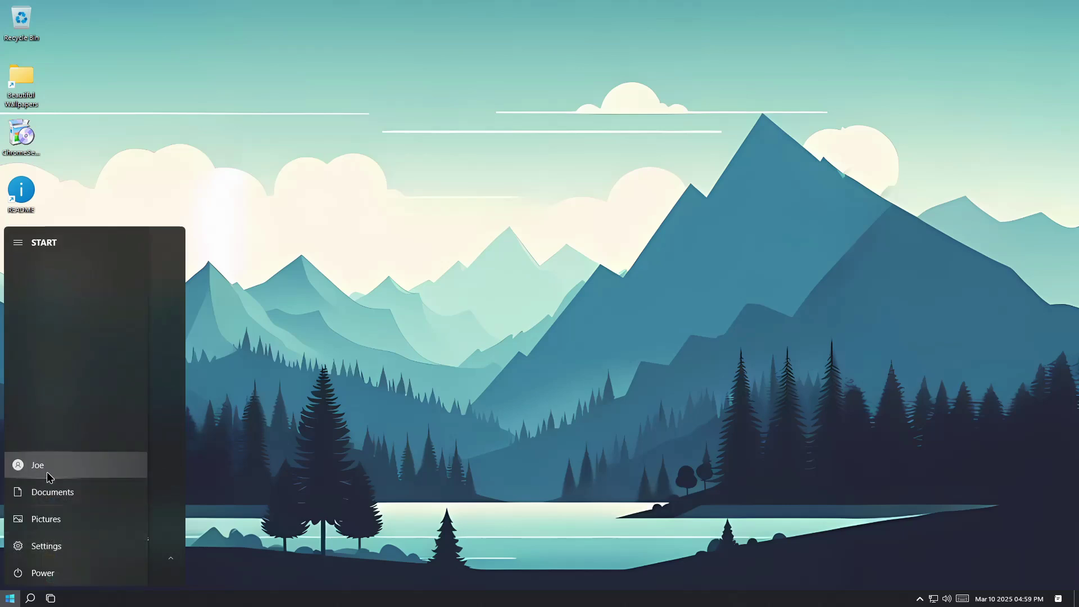
{"action": "left_click", "coordinate": [37, 465]}
{"action": "left_click", "coordinate": [48, 397]}
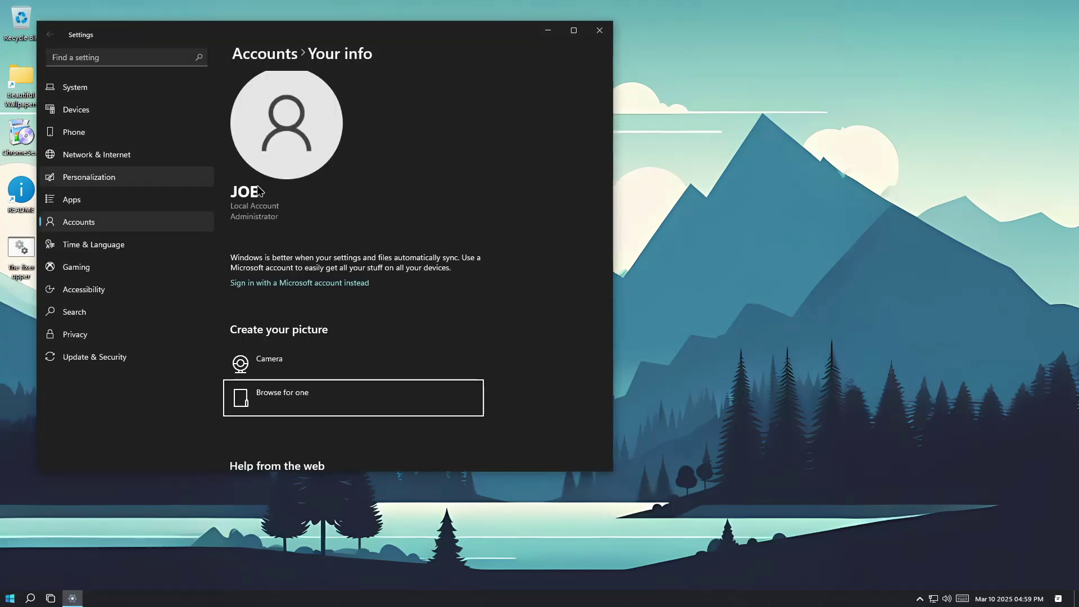
{"action": "left_click", "coordinate": [422, 423]}
{"action": "left_click", "coordinate": [278, 62]}
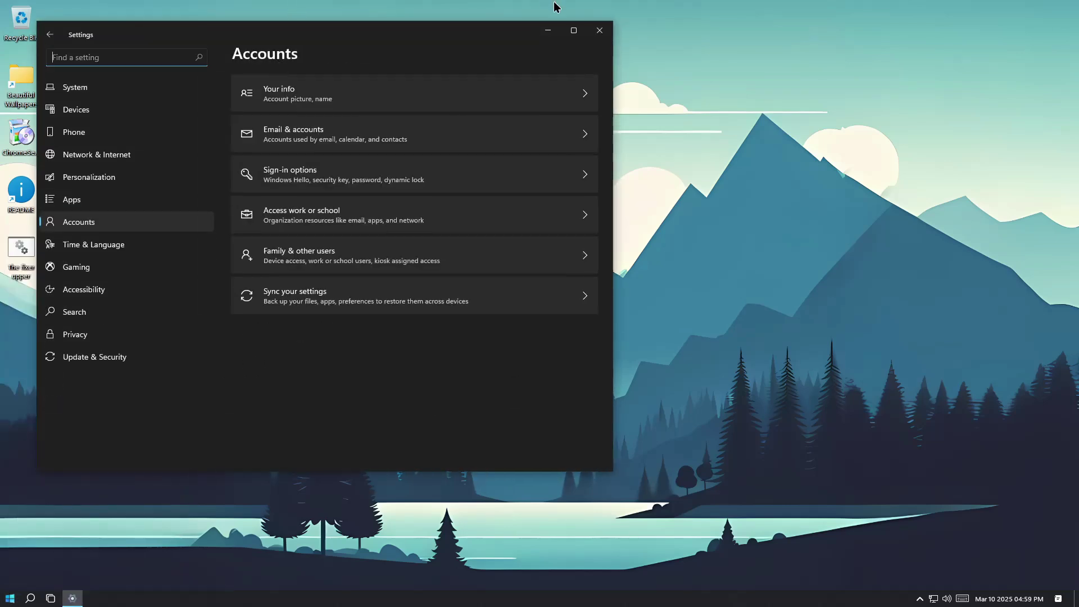
{"action": "left_click", "coordinate": [600, 30]}
Open System and Security in Control Panel, try the System applet and close the resulting Settings window
{"action": "key", "text": "super"}
{"action": "type", "text": "control"}
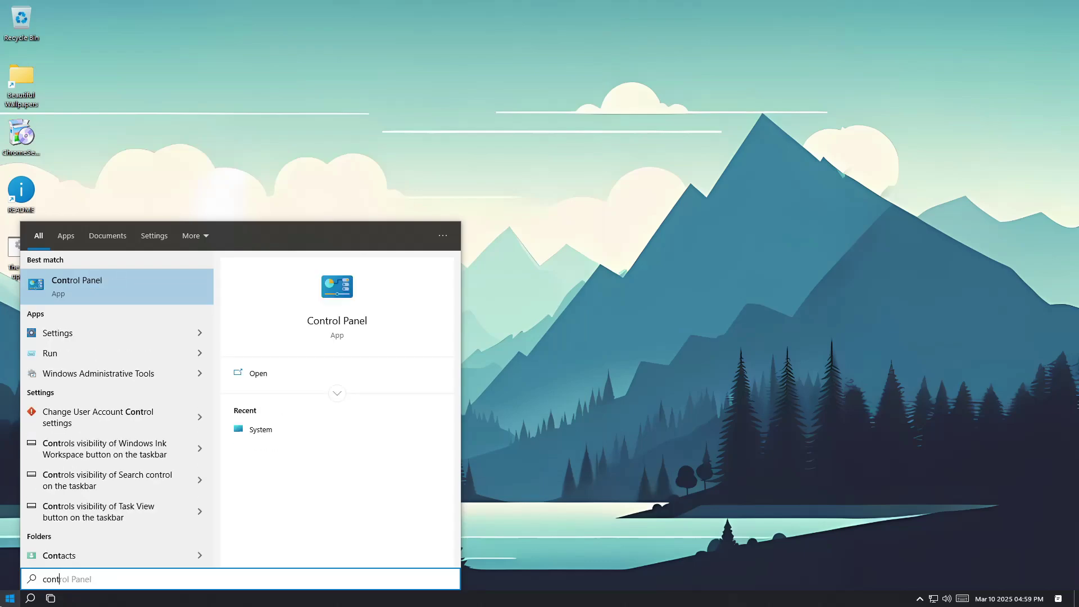
{"action": "key", "text": "Return"}
{"action": "left_click", "coordinate": [393, 216]}
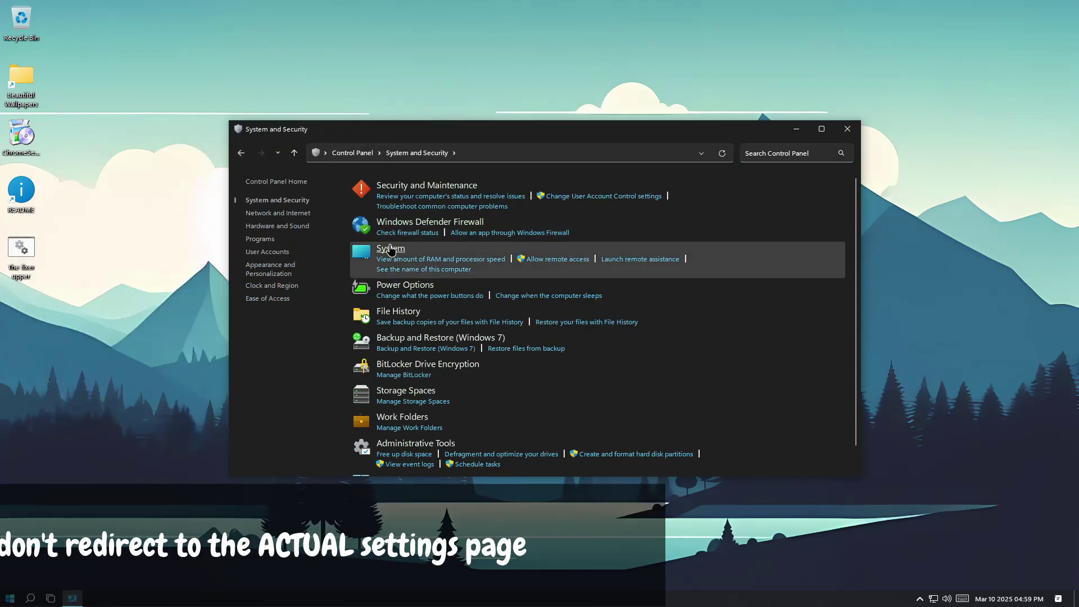
{"action": "left_click", "coordinate": [390, 248]}
{"action": "left_click", "coordinate": [600, 30]}
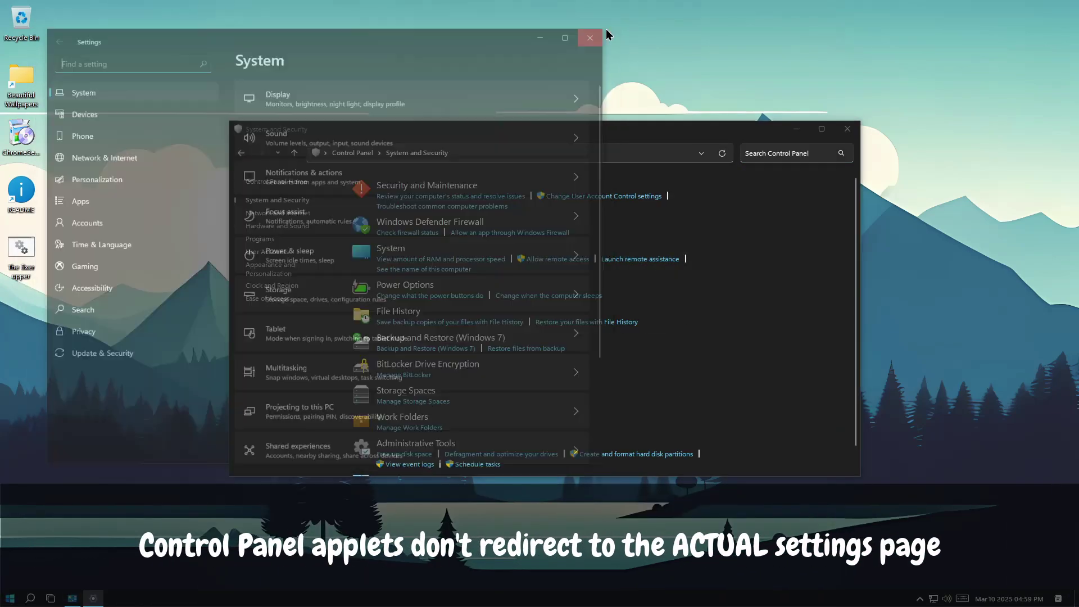
Open Rectify11 Settings from the System and Security category
{"action": "scroll", "coordinate": [430, 456], "scroll_direction": "down", "scroll_amount": 1}
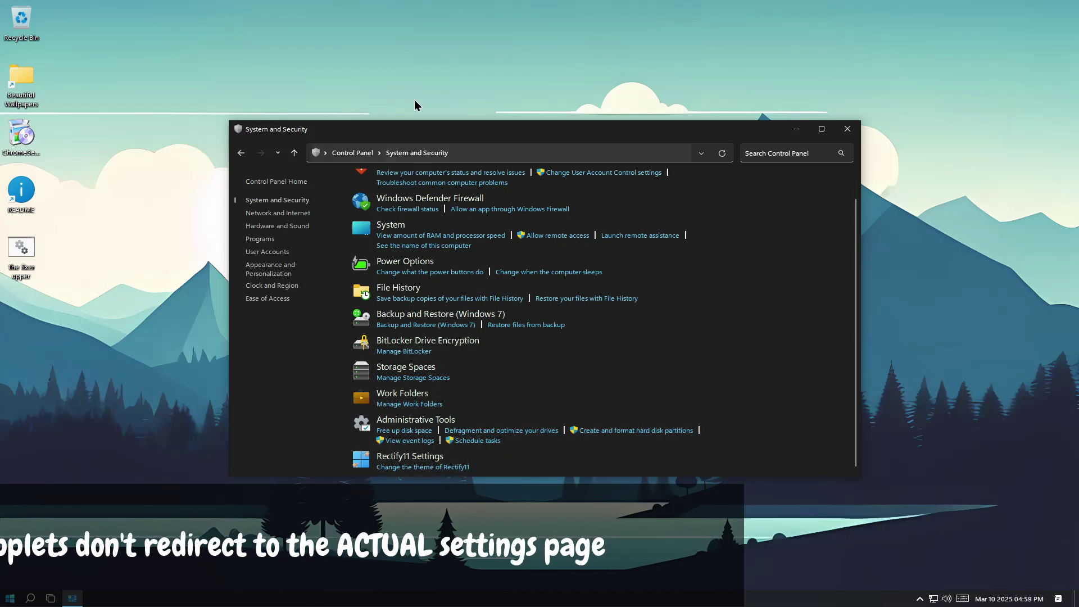
{"action": "left_click", "coordinate": [417, 464]}
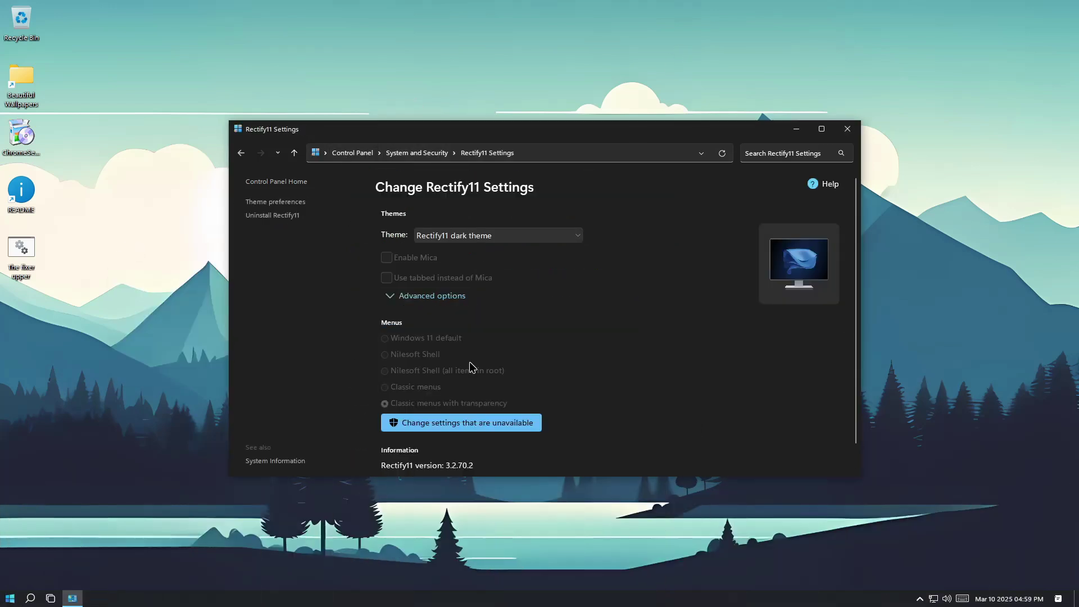
Set the Rectify11 menu style to Nilesoft Shell (all items in root) and view the desktop and taskbar context menus
{"action": "left_click", "coordinate": [403, 371]}
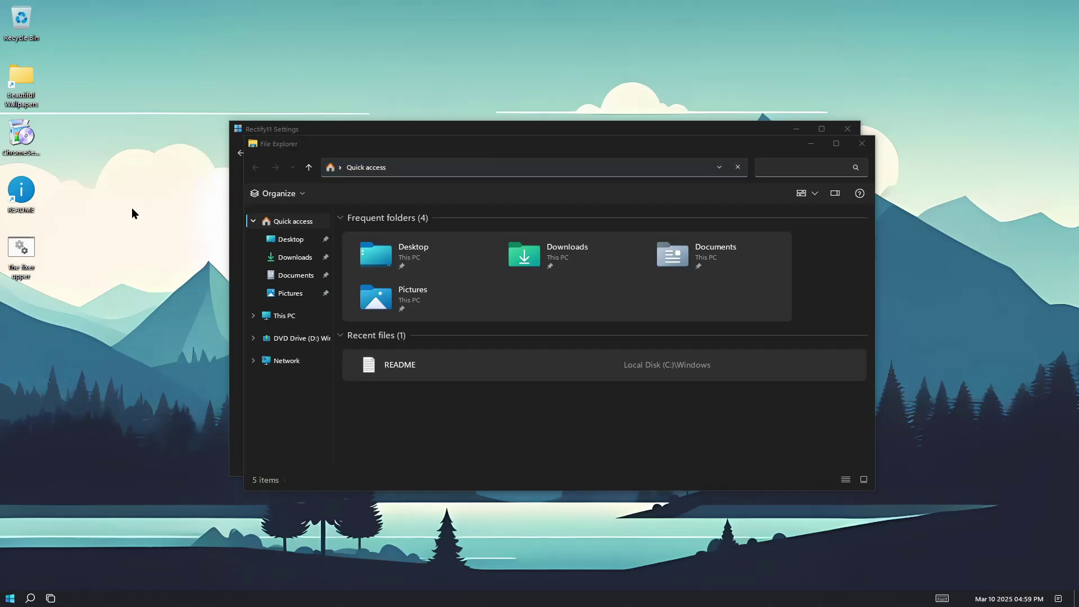
{"action": "right_click", "coordinate": [132, 208]}
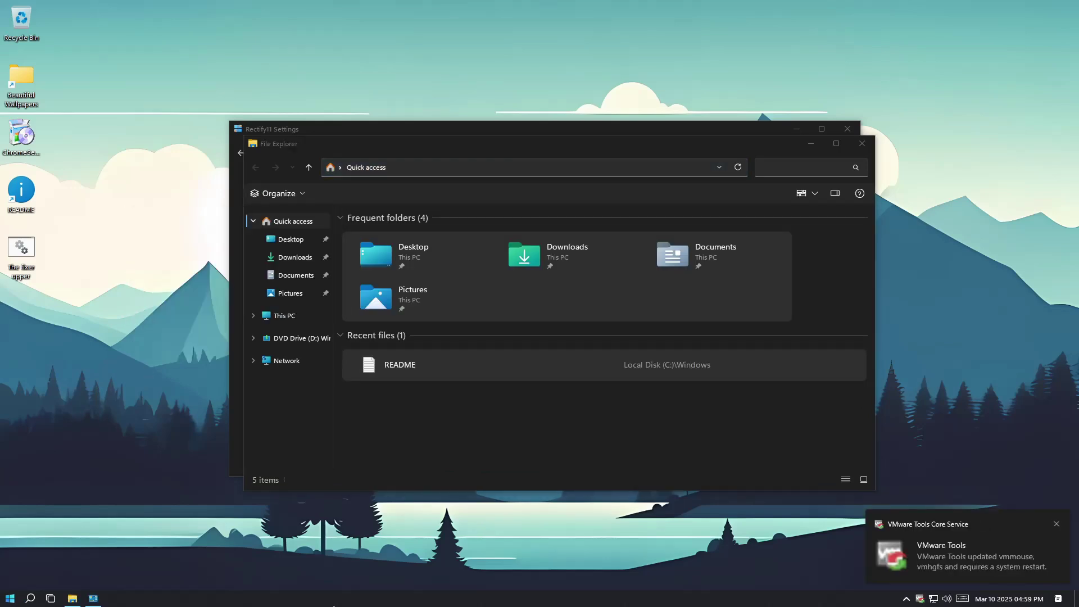
{"action": "right_click", "coordinate": [336, 601]}
{"action": "mouse_move", "coordinate": [362, 494]}
{"action": "left_click", "coordinate": [468, 523]}
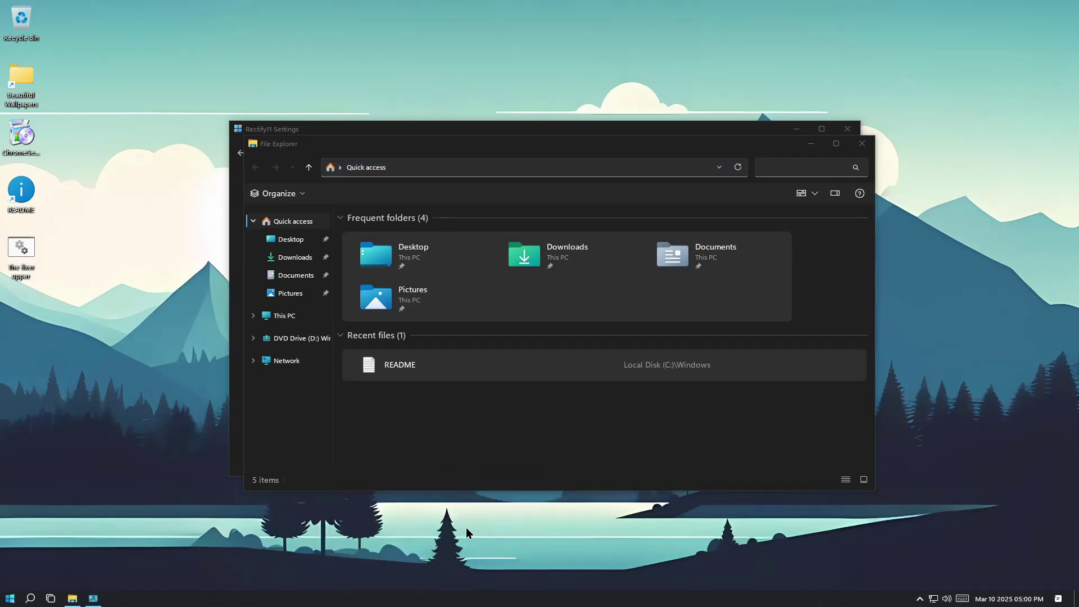
Open Calculator, view its About Calculator information, and close it
{"action": "right_click", "coordinate": [295, 599]}
{"action": "left_click", "coordinate": [133, 107]}
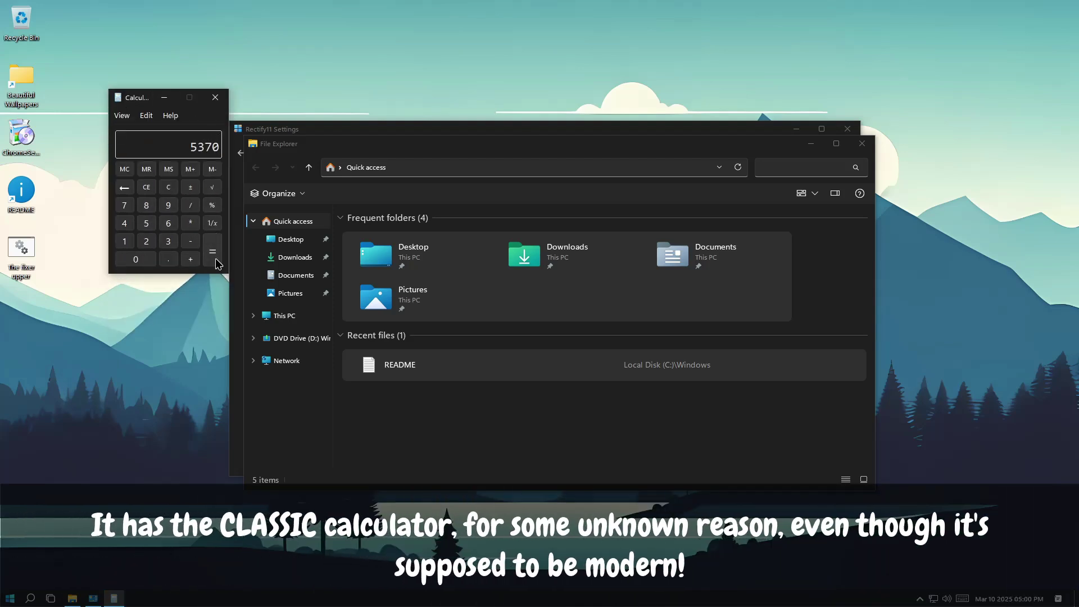
{"action": "left_click", "coordinate": [170, 115]}
{"action": "left_click", "coordinate": [198, 152]}
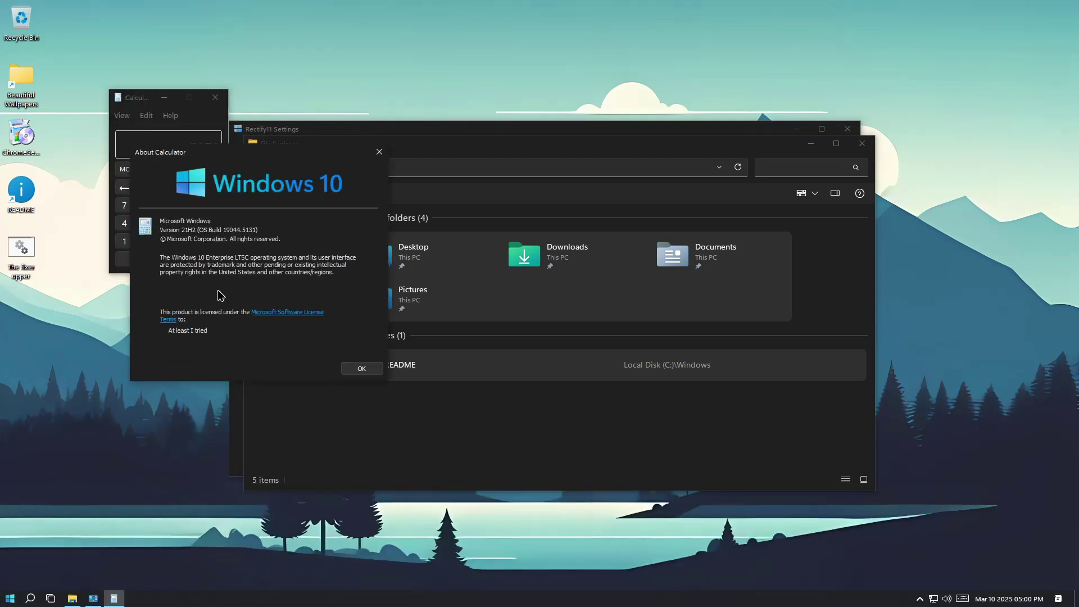
{"action": "left_click", "coordinate": [361, 368]}
{"action": "left_click", "coordinate": [216, 97]}
Browse the Windows and Apps submenus of the taskbar's context menu
{"action": "right_click", "coordinate": [178, 599]}
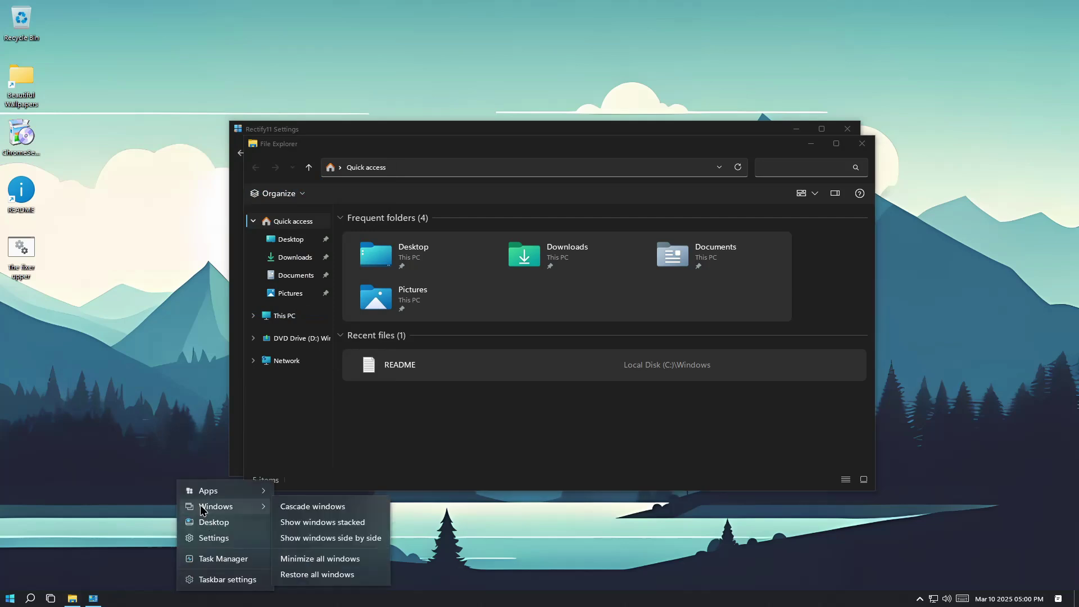
{"action": "mouse_move", "coordinate": [224, 491]}
{"action": "left_click", "coordinate": [316, 537]}
{"action": "left_click", "coordinate": [908, 123]}
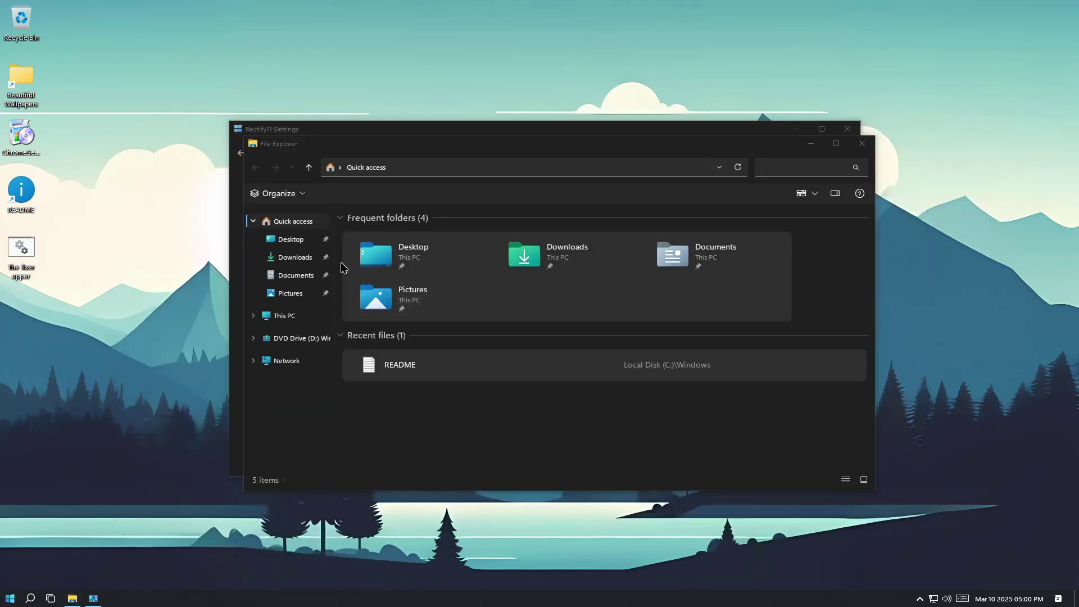
Read the README file from the recent files, and close it along with File Explorer and Rectify11 Settings
{"action": "left_click", "coordinate": [482, 372]}
{"action": "double_click", "coordinate": [481, 373]}
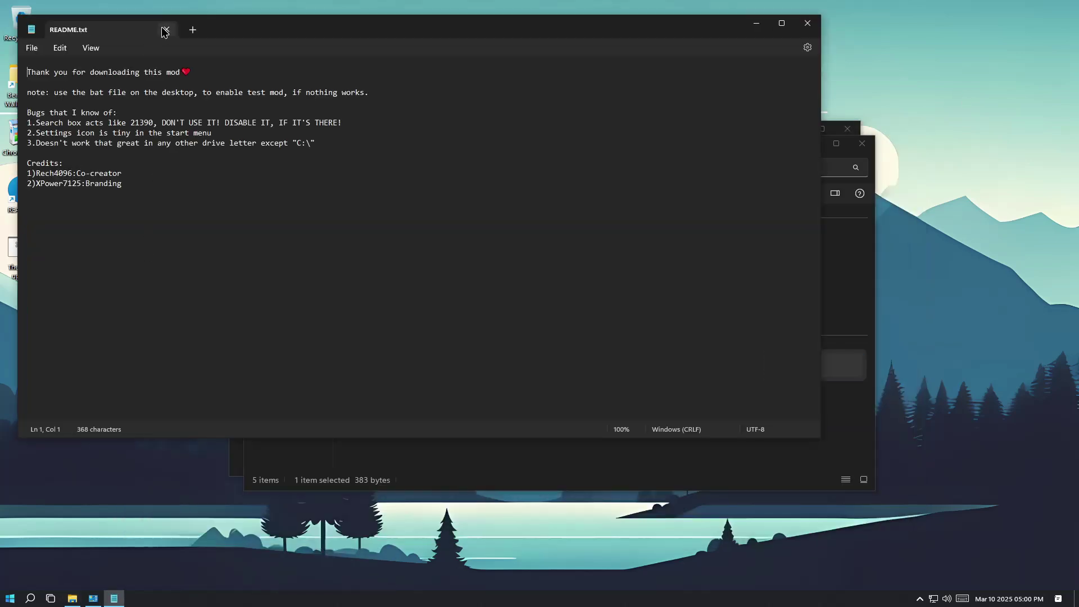
{"action": "left_click", "coordinate": [165, 30]}
{"action": "left_click", "coordinate": [862, 143]}
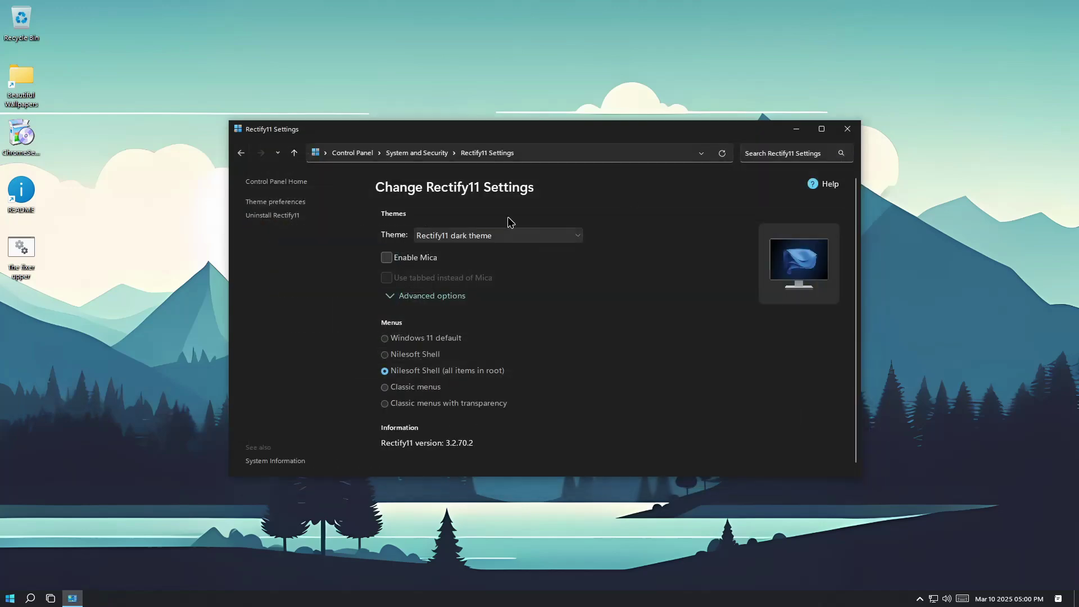
{"action": "left_click", "coordinate": [843, 129]}
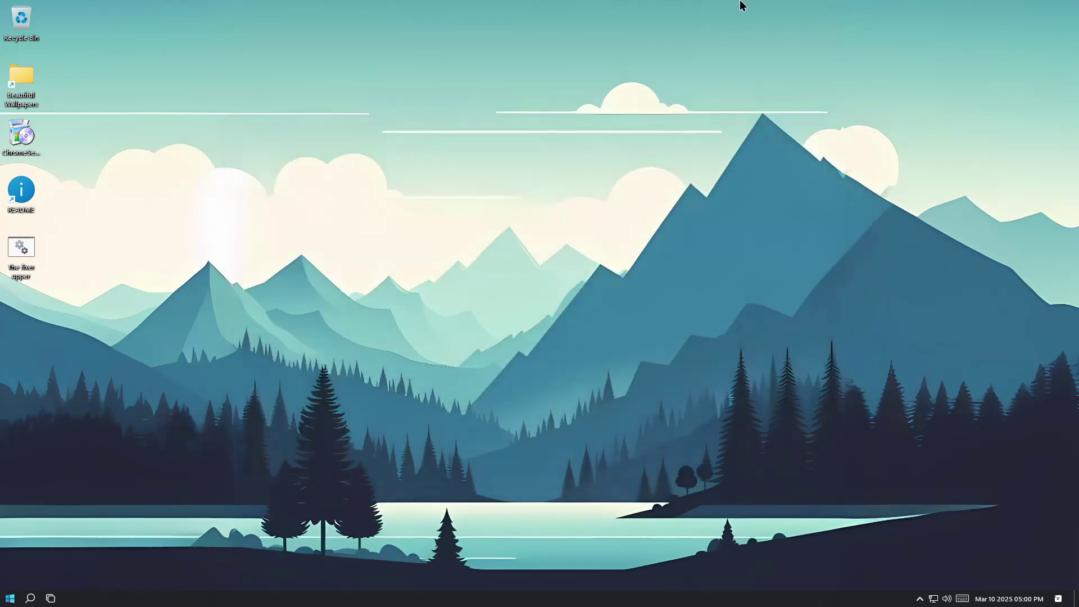
Open the Beautiful Wallpapers folder and look through its Captured Motion, Windows and Rectified subfolders
{"action": "double_click", "coordinate": [19, 90]}
{"action": "double_click", "coordinate": [421, 225]}
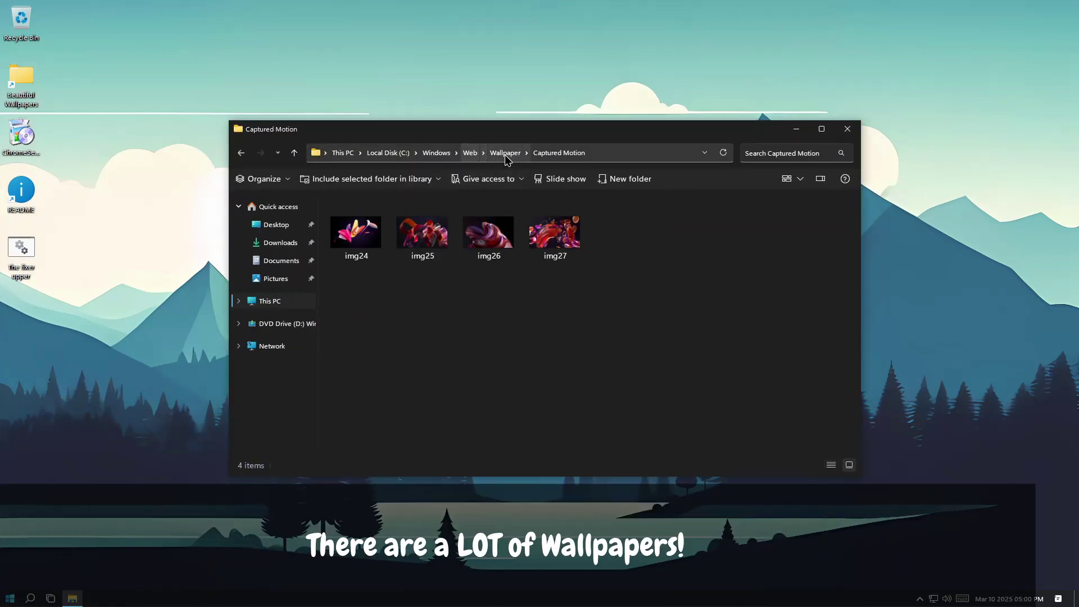
{"action": "left_click", "coordinate": [506, 154]}
{"action": "double_click", "coordinate": [371, 313]}
{"action": "left_click", "coordinate": [500, 152]}
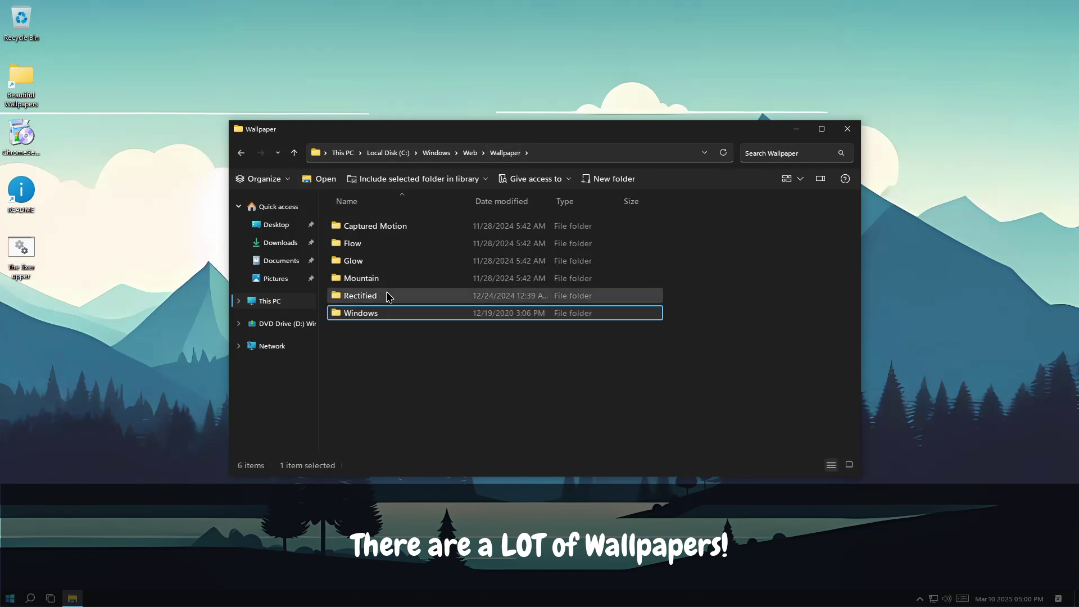
{"action": "double_click", "coordinate": [360, 296]}
{"action": "scroll", "coordinate": [581, 419], "scroll_direction": "down", "scroll_amount": 2}
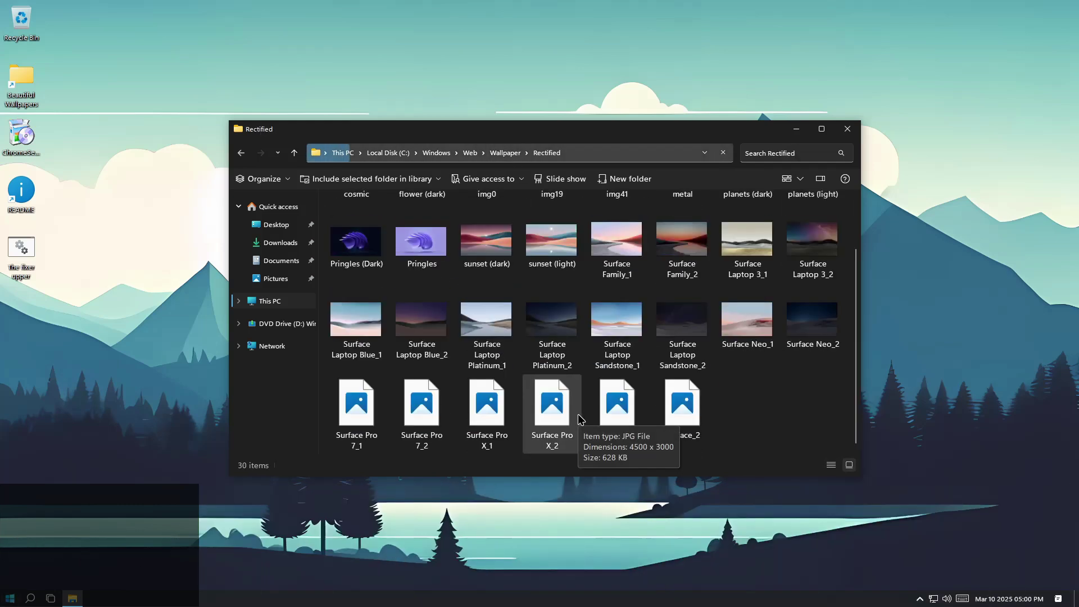
Set Surface Pro X_1 from the Rectified folder as the desktop background and move the folder window aside
{"action": "right_click", "coordinate": [488, 417]}
{"action": "mouse_move", "coordinate": [531, 487]}
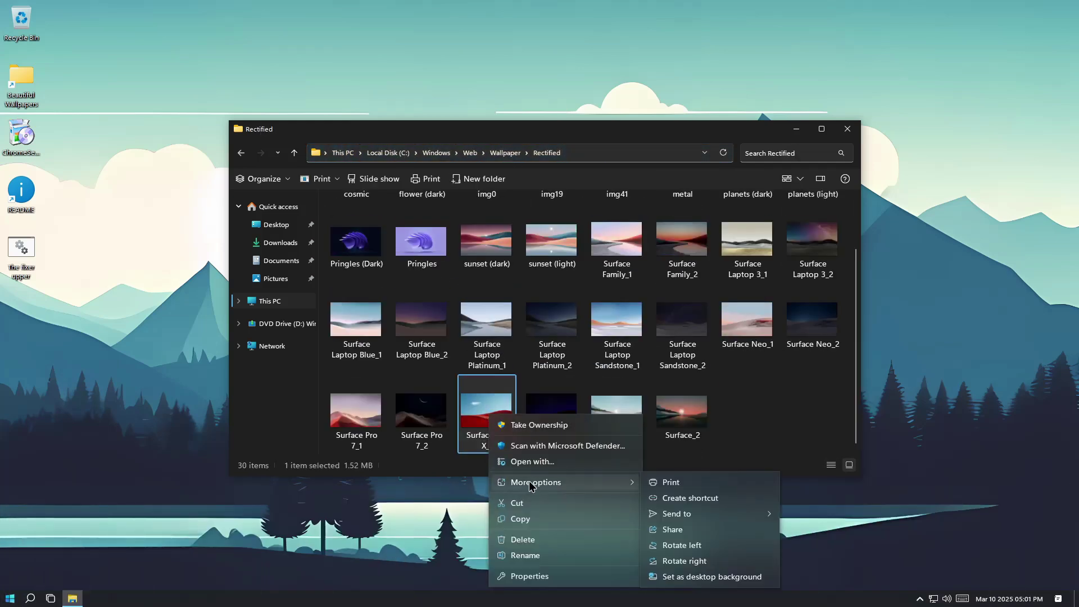
{"action": "left_click", "coordinate": [712, 577]}
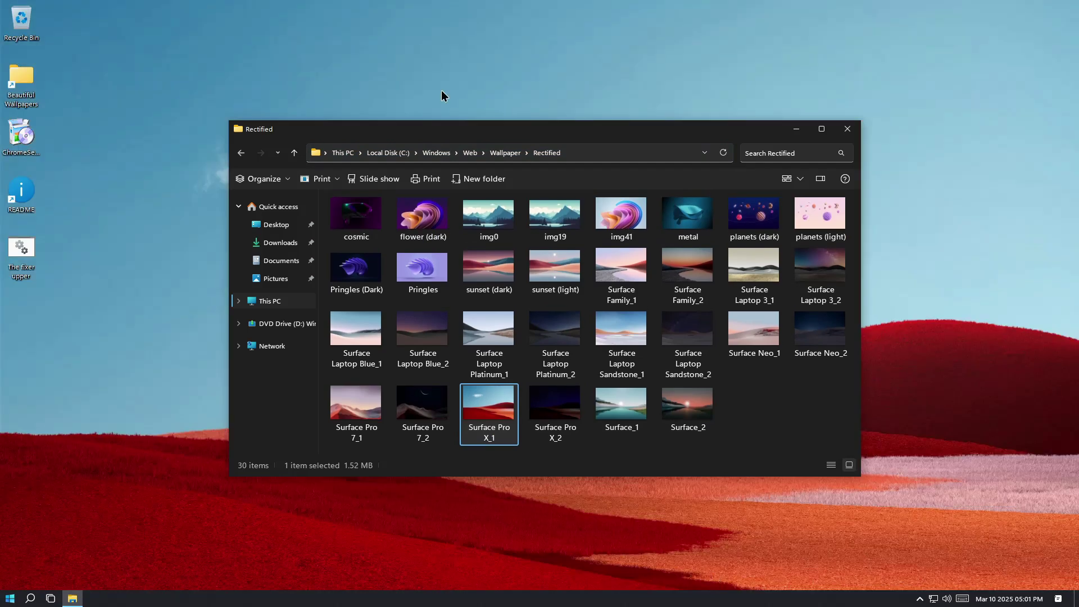
{"action": "left_click_drag", "start_coordinate": [448, 130], "coordinate": [376, 151]}
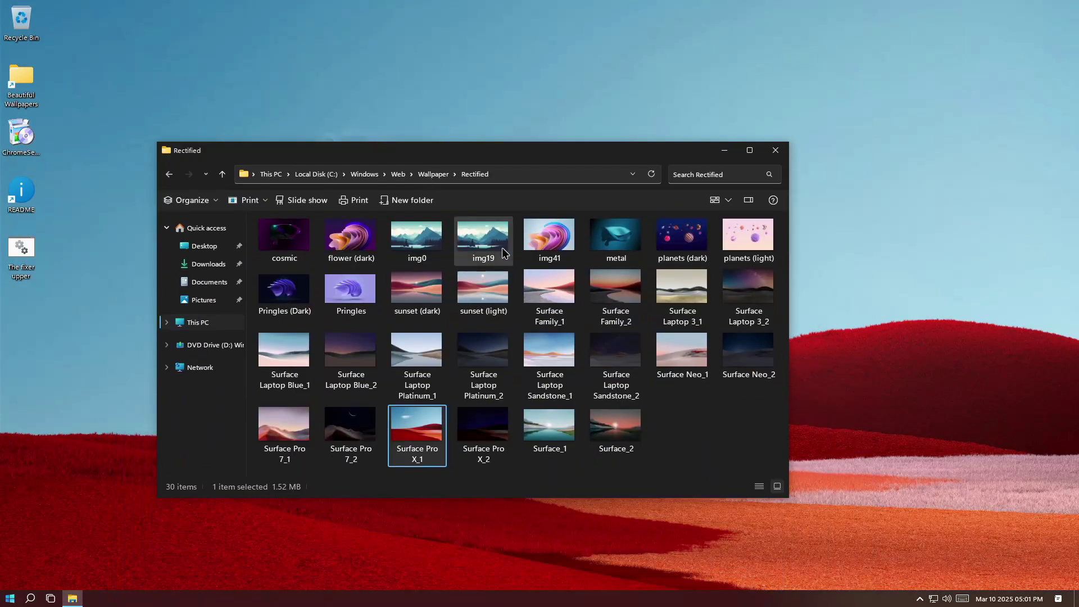
Set the Pringles (Dark) wallpaper as the desktop background and reposition the folder window
{"action": "left_click", "coordinate": [288, 292]}
{"action": "right_click", "coordinate": [288, 293]}
{"action": "mouse_move", "coordinate": [360, 361]}
{"action": "left_click", "coordinate": [506, 454]}
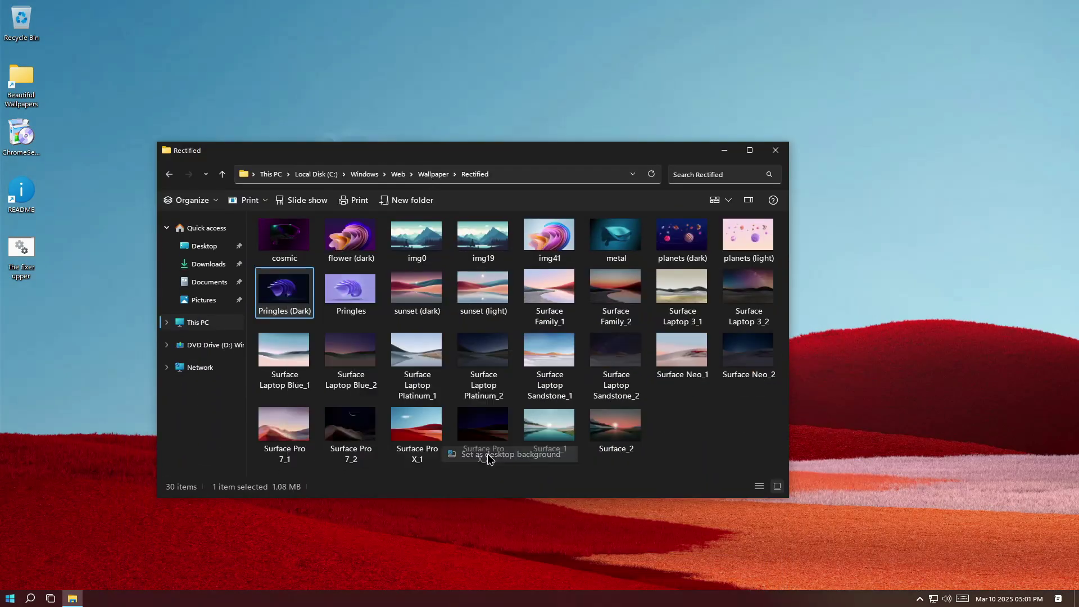
{"action": "left_click_drag", "start_coordinate": [332, 155], "coordinate": [316, 174]}
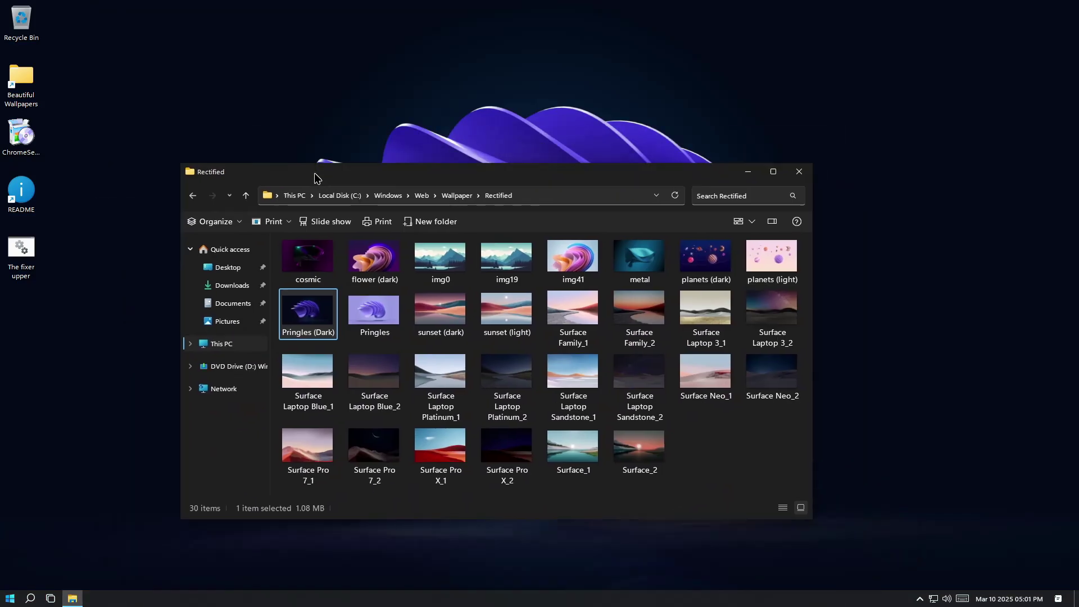
Set the Surface Laptop 3_2 wallpaper as the desktop background and close the Rectified folder
{"action": "right_click", "coordinate": [773, 319]}
{"action": "mouse_move", "coordinate": [824, 390]}
{"action": "left_click", "coordinate": [972, 482]}
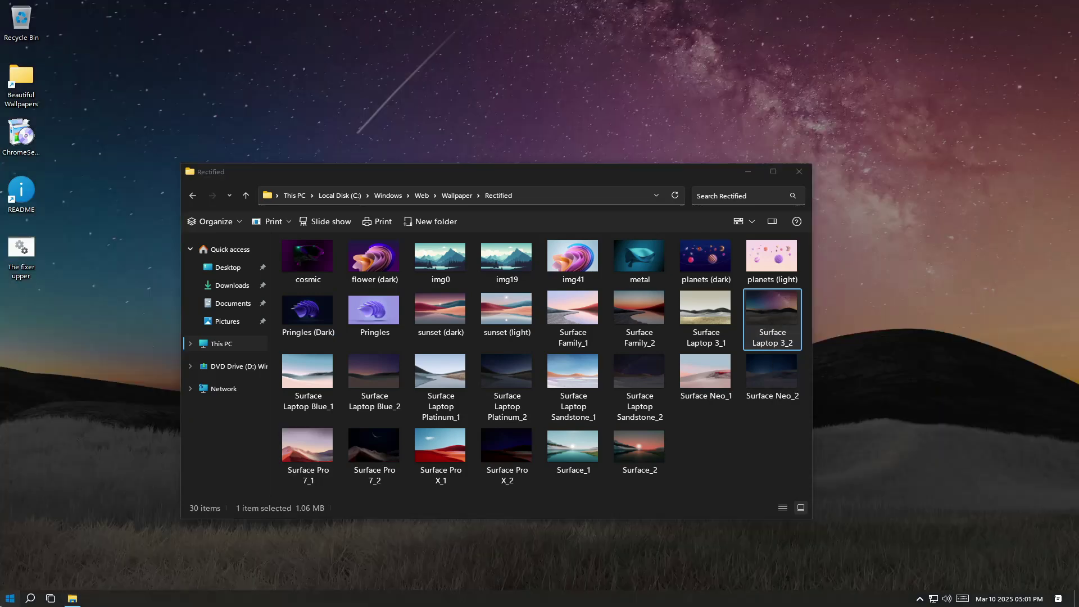
{"action": "left_click", "coordinate": [800, 171]}
Open Windows Security from the Start menu's app list and close it
{"action": "key", "text": "super"}
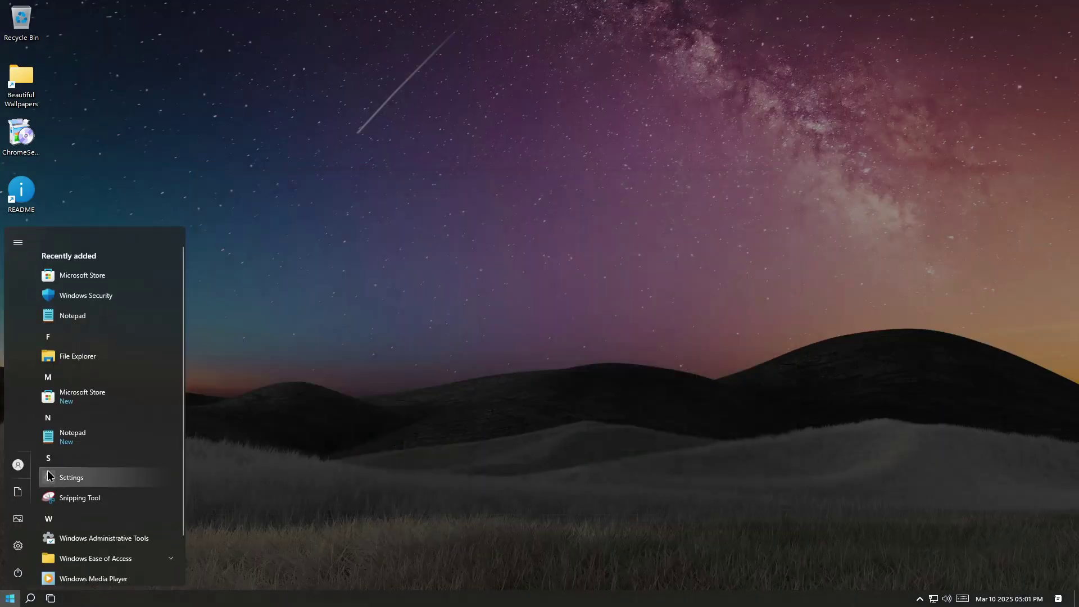
{"action": "scroll", "coordinate": [71, 505], "scroll_direction": "down", "scroll_amount": 2}
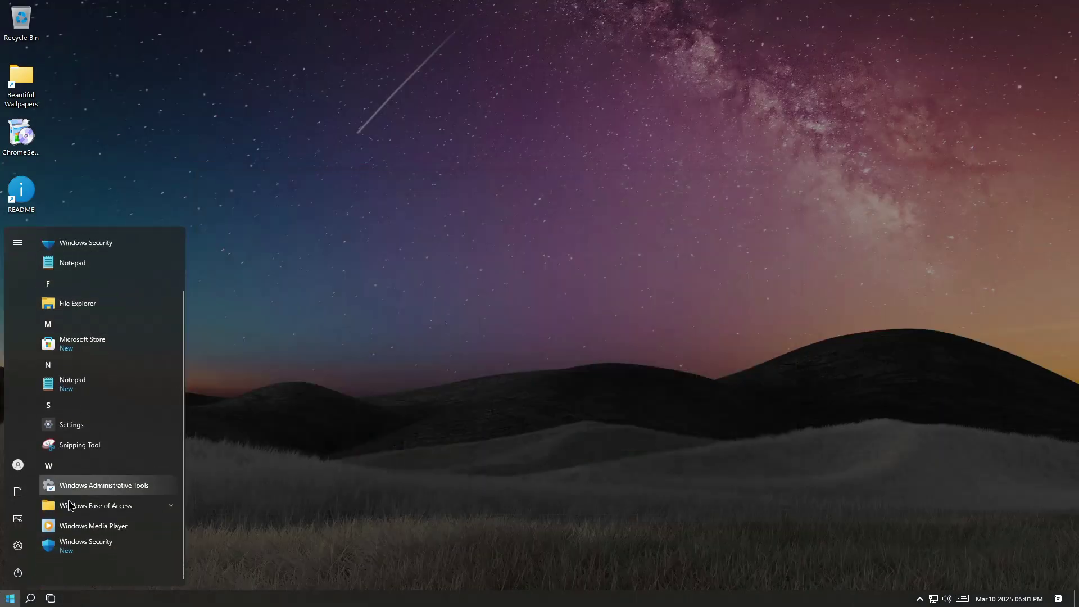
{"action": "left_click", "coordinate": [73, 543]}
{"action": "left_click", "coordinate": [720, 44]}
Close Desktop 1 in Task View and return to the desktop
{"action": "key", "text": "super"}
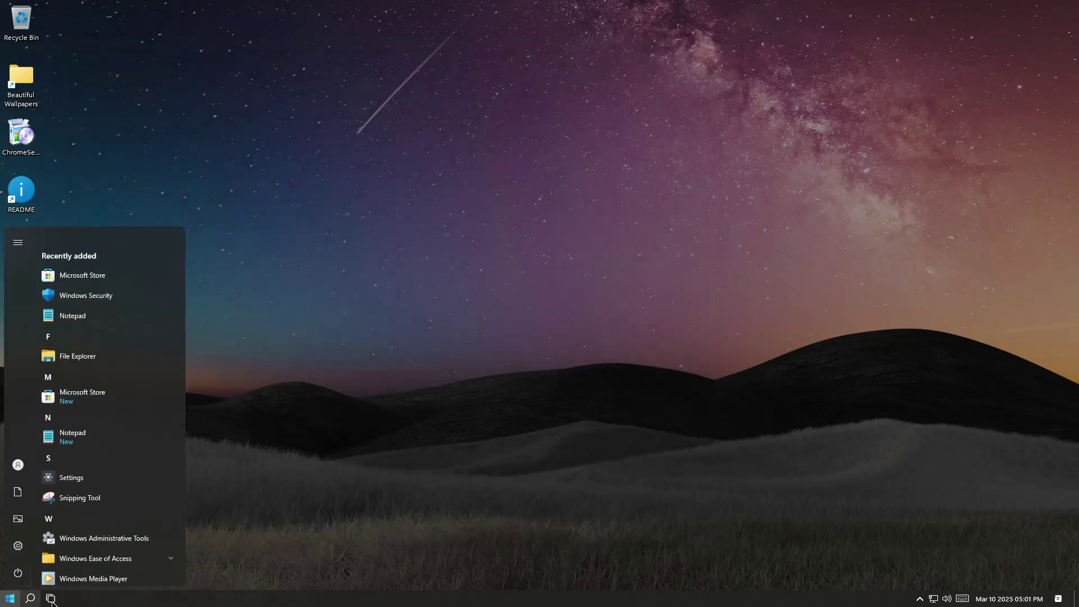
{"action": "left_click", "coordinate": [51, 598]}
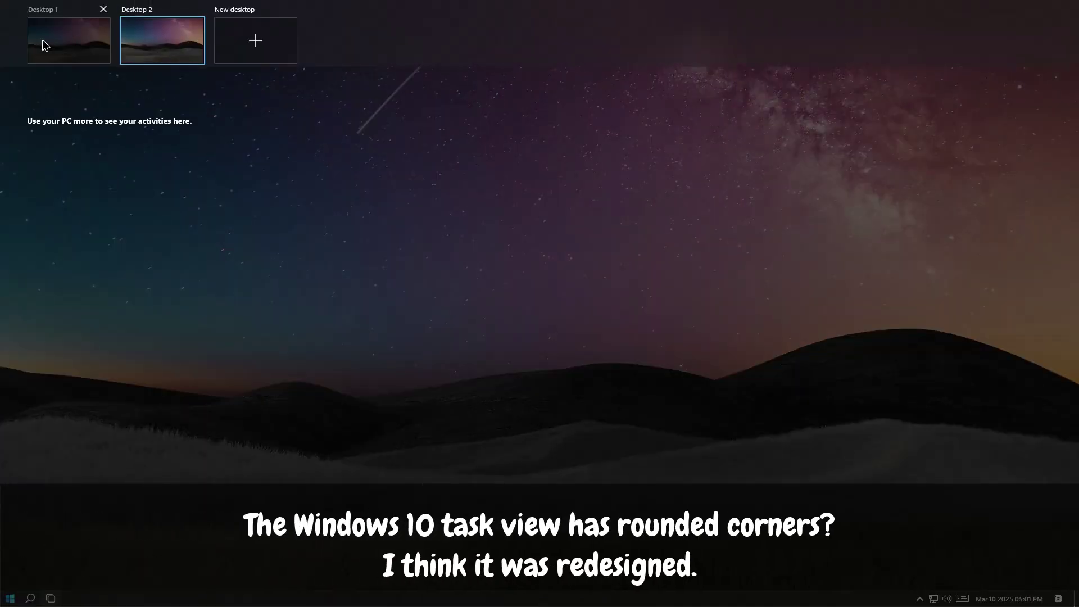
{"action": "right_click", "coordinate": [74, 37]}
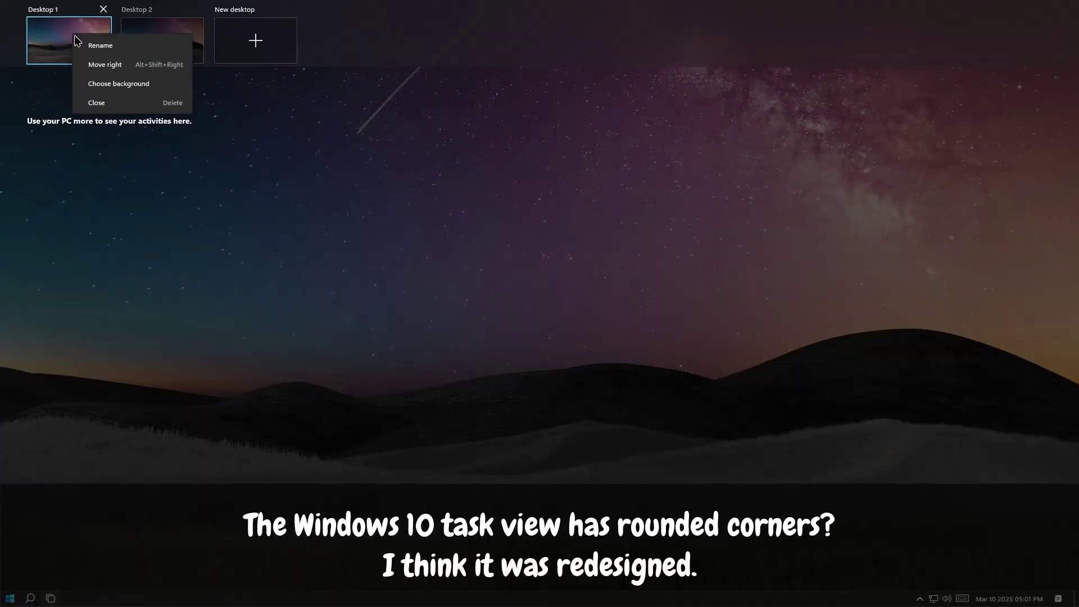
{"action": "left_click", "coordinate": [169, 107]}
{"action": "left_click", "coordinate": [65, 523]}
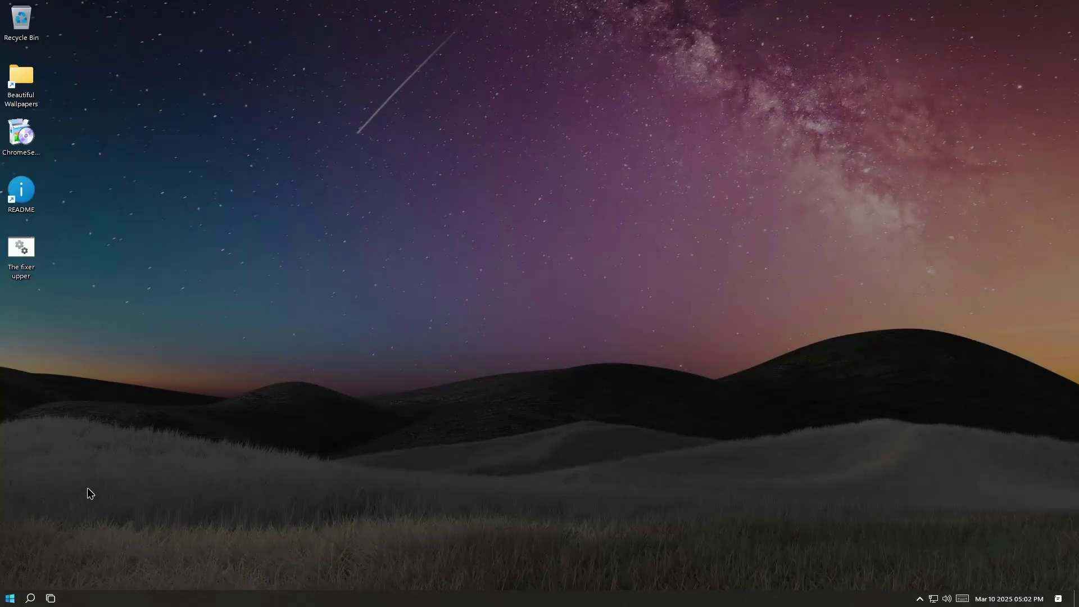
Open the Recycle Bin, browse to Local Disk (C:) through This PC, and return to This PC
{"action": "double_click", "coordinate": [20, 21]}
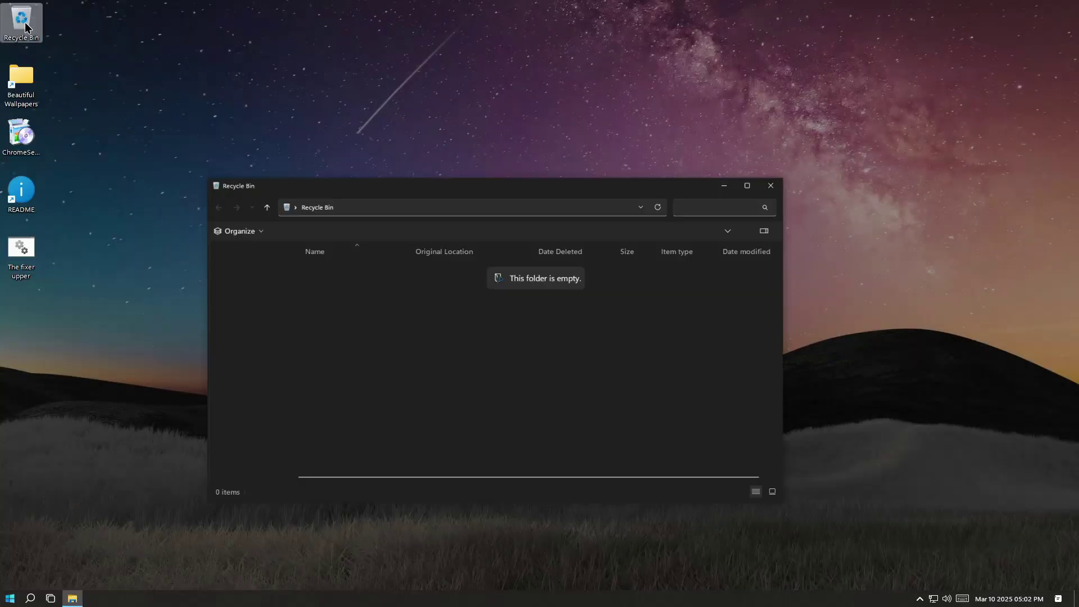
{"action": "left_click_drag", "start_coordinate": [526, 287], "coordinate": [583, 349]}
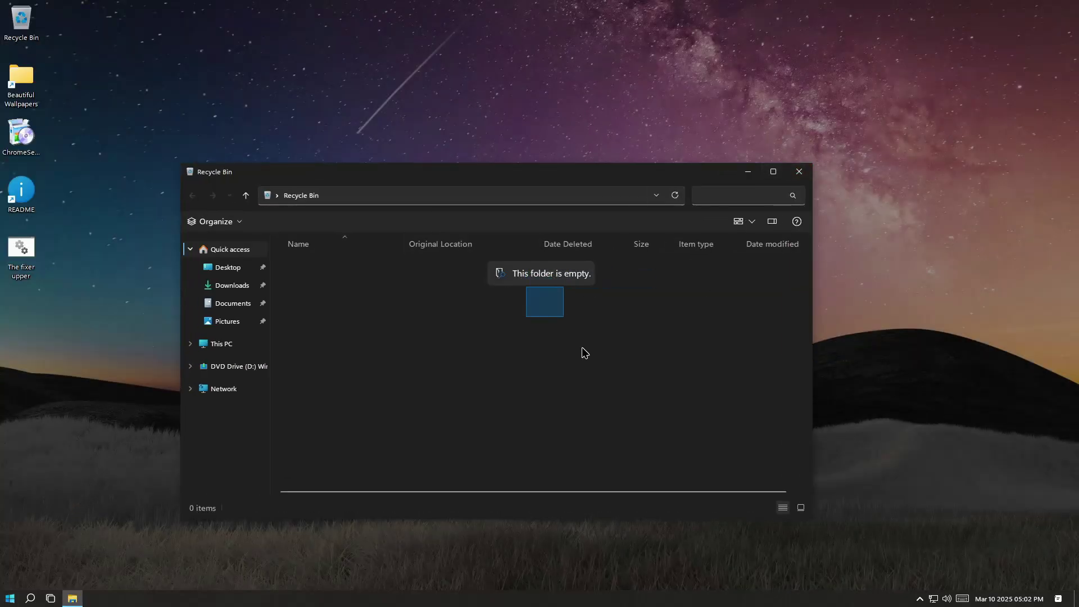
{"action": "left_click", "coordinate": [225, 344]}
{"action": "double_click", "coordinate": [297, 360]}
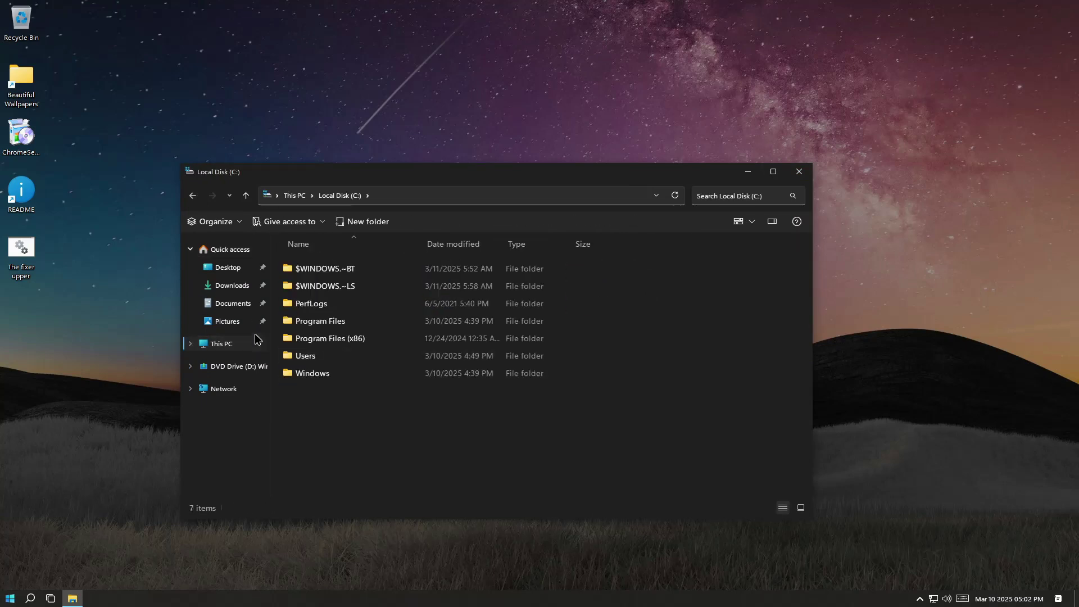
{"action": "left_click", "coordinate": [255, 340]}
View the properties of Local Disk (C:) to check its used space, and close the dialog and This PC
{"action": "right_click", "coordinate": [297, 357]}
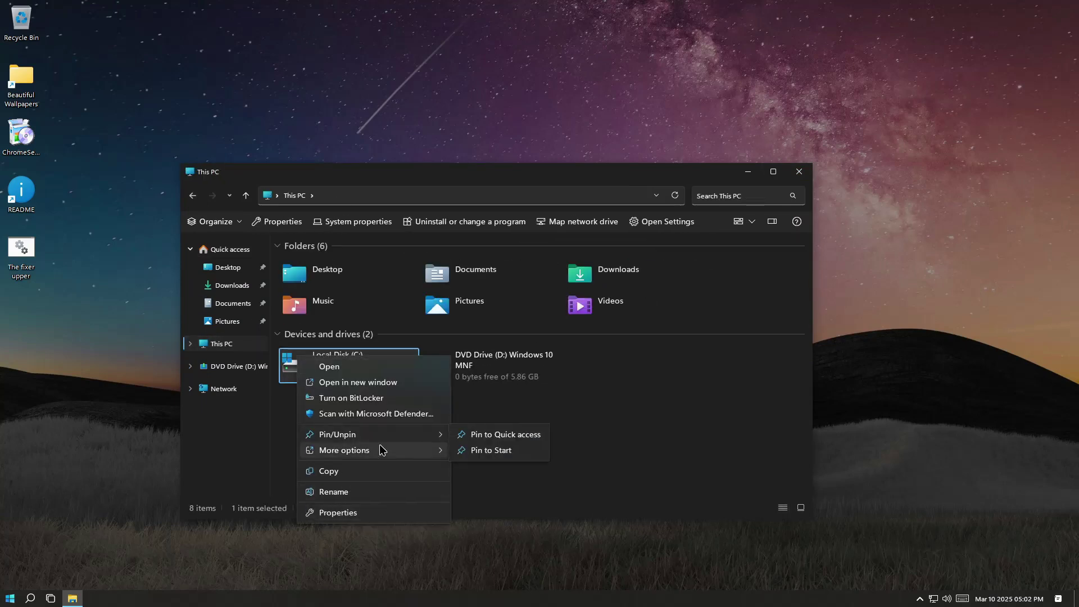
{"action": "left_click", "coordinate": [322, 513]}
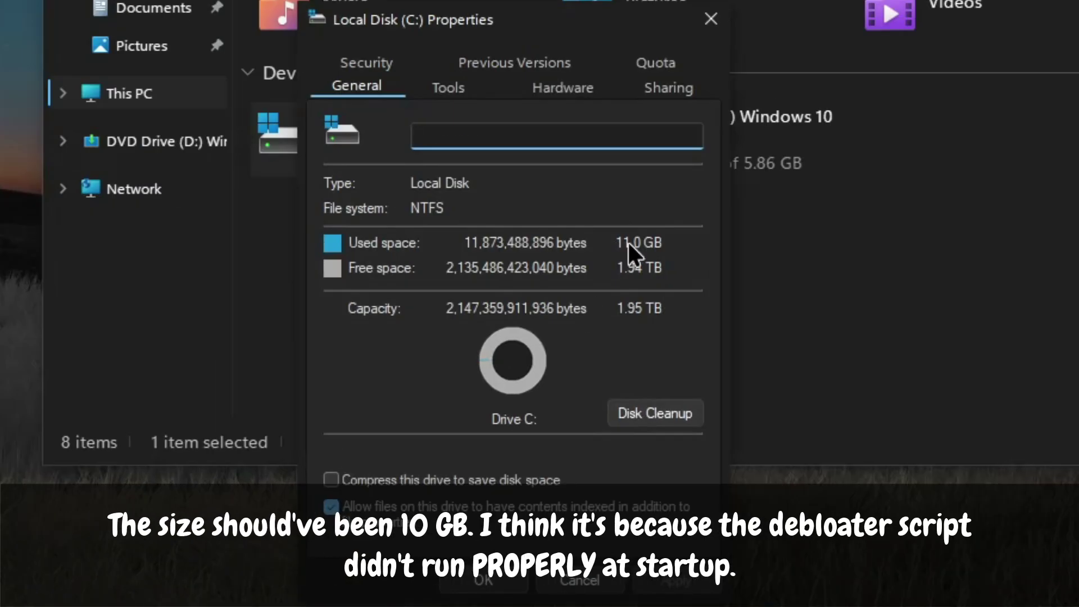
{"action": "left_click", "coordinate": [509, 582]}
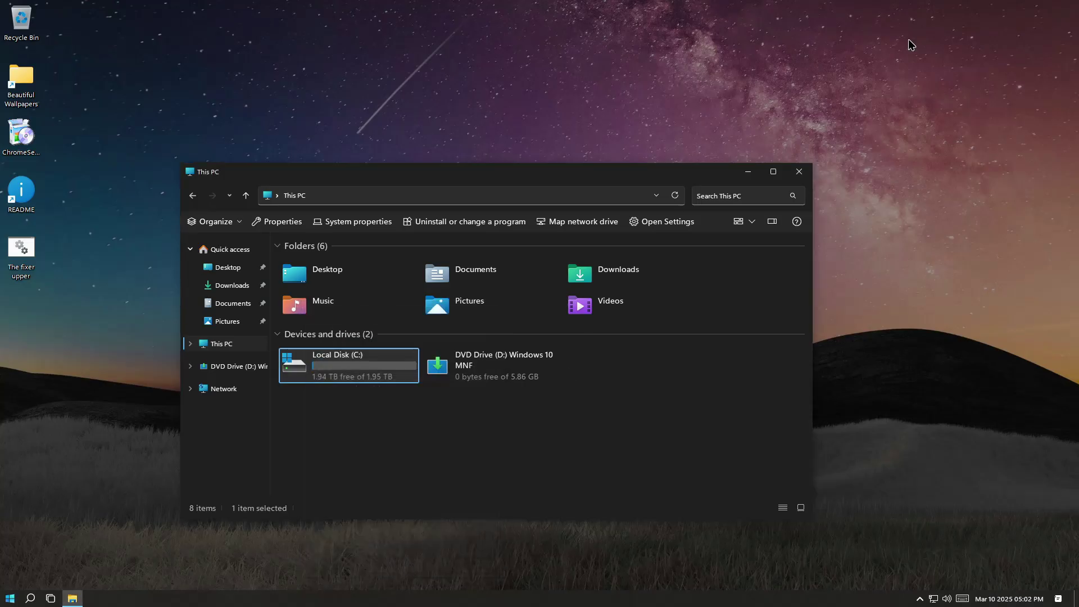
{"action": "left_click", "coordinate": [799, 172]}
Run winver to view the About Windows information, and close the dialog
{"action": "right_click", "coordinate": [10, 598]}
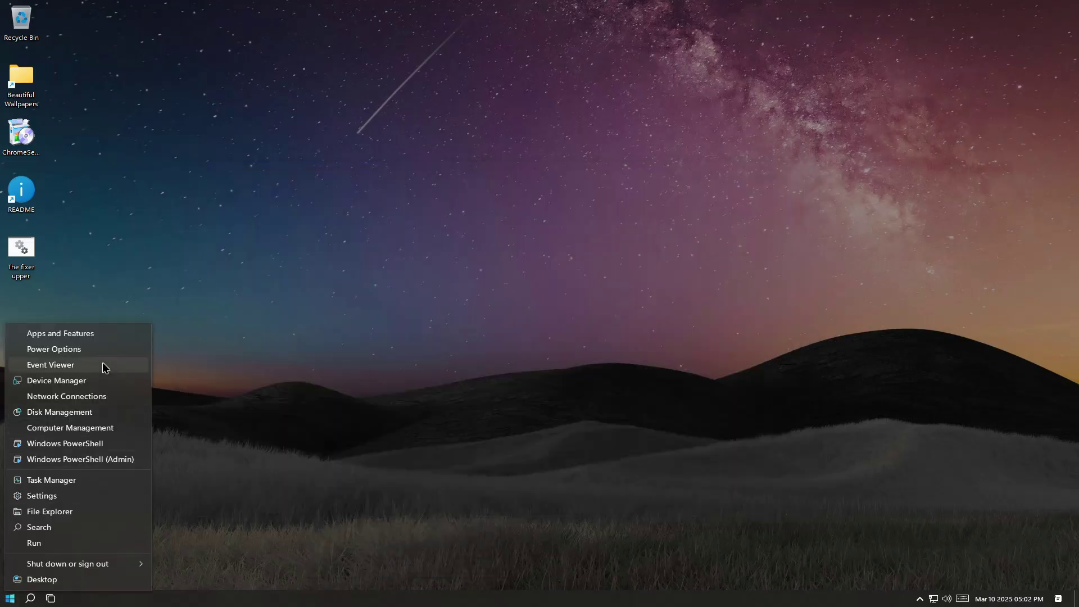
{"action": "left_click", "coordinate": [97, 539]}
{"action": "left_click", "coordinate": [110, 567]}
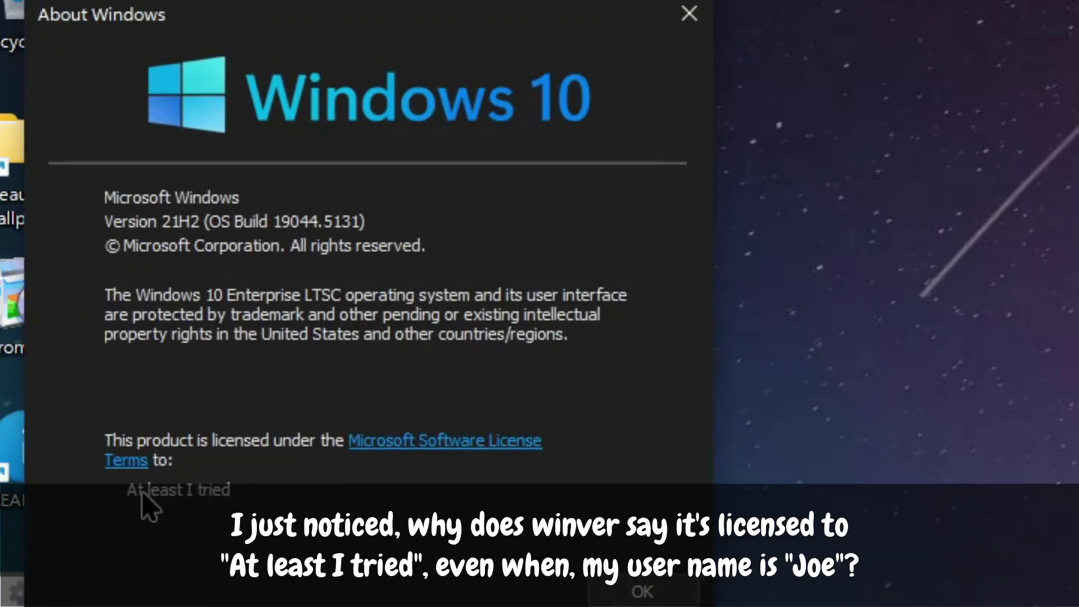
{"action": "left_click", "coordinate": [644, 591]}
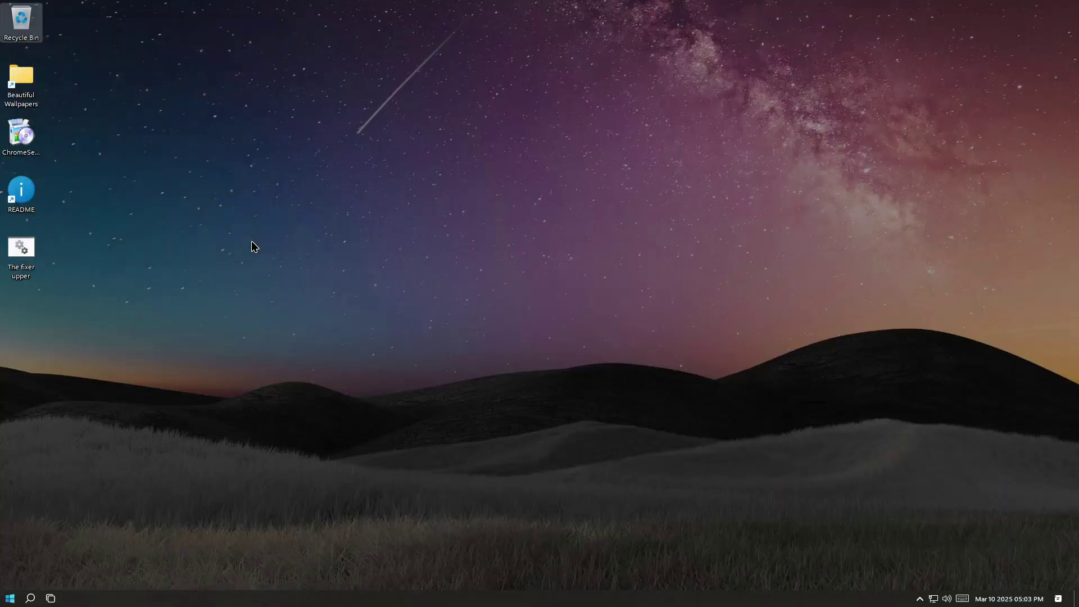
View the account options in the Start menu and close the menu
{"action": "left_click", "coordinate": [10, 599]}
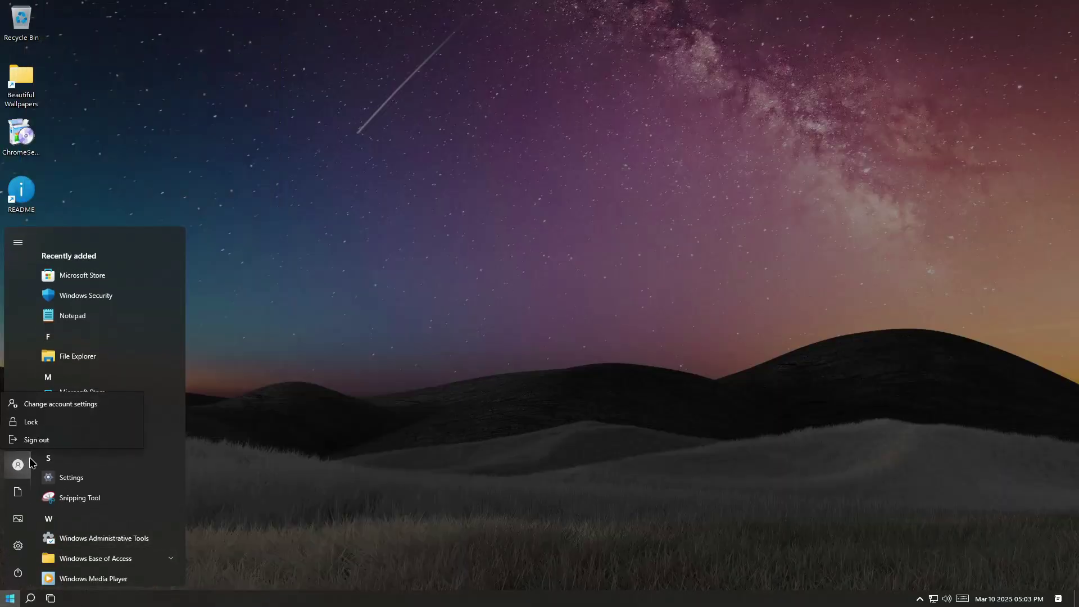
{"action": "left_click", "coordinate": [18, 464]}
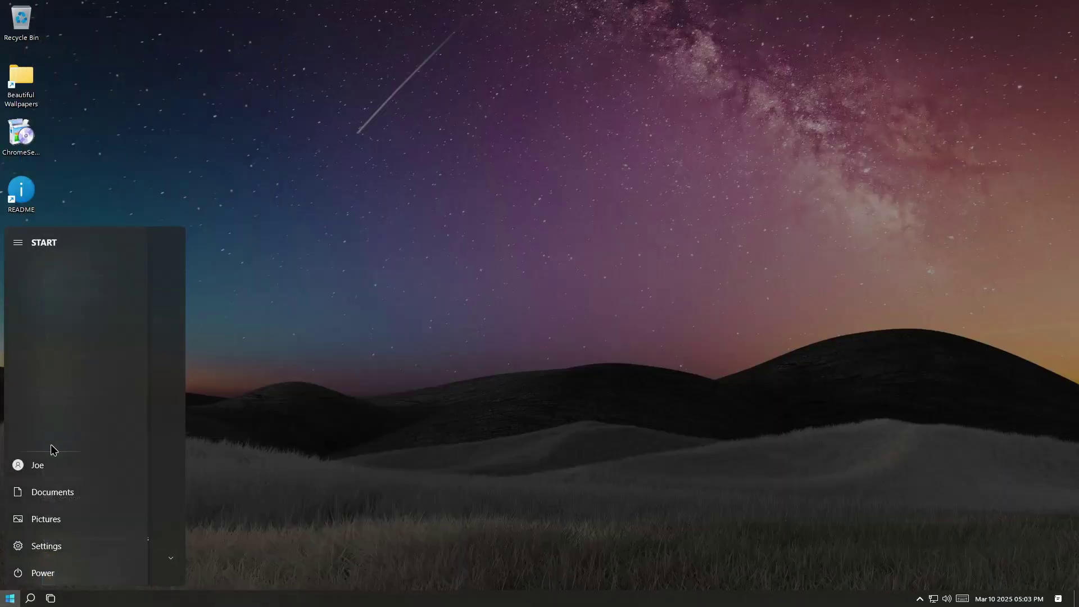
{"action": "left_click", "coordinate": [39, 465]}
{"action": "left_click", "coordinate": [10, 597]}
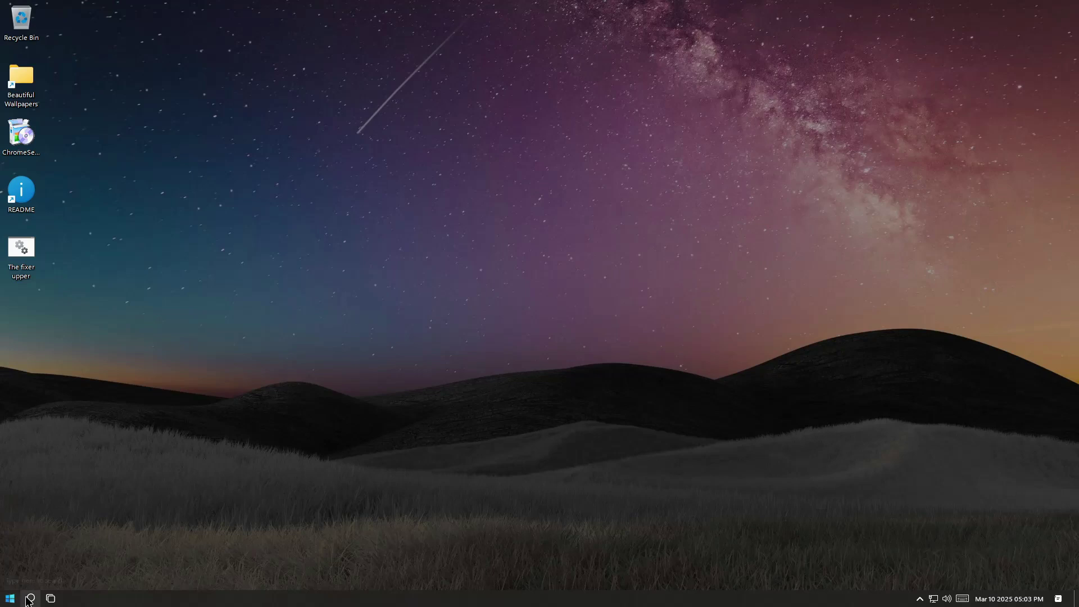
Try to open the recent picture Surface Laptop 3_2 from File Explorer, and close the Print Pictures window
{"action": "key", "text": "super+e"}
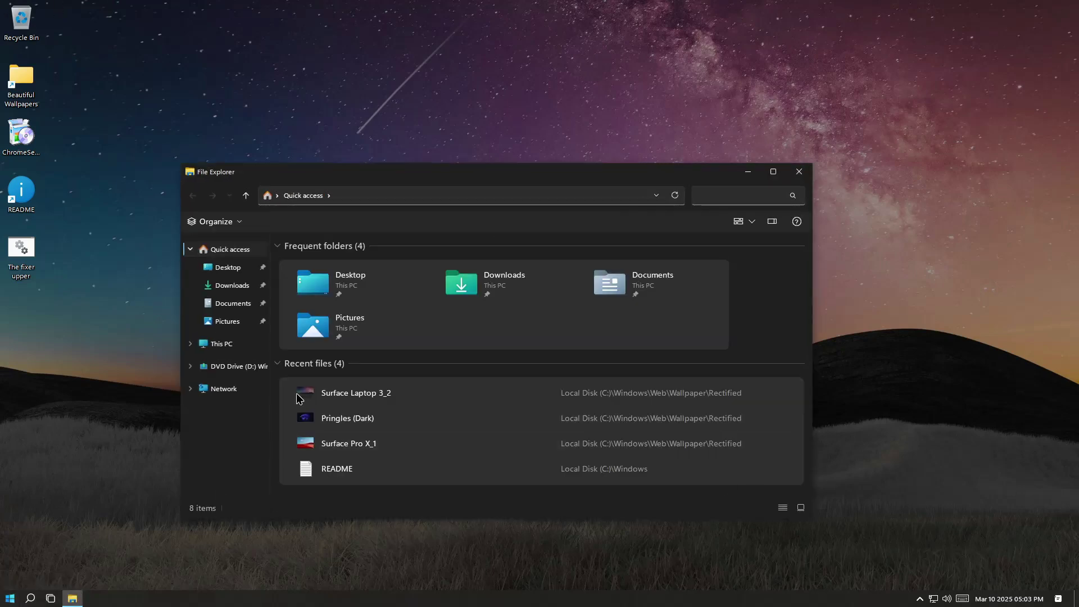
{"action": "double_click", "coordinate": [315, 393]}
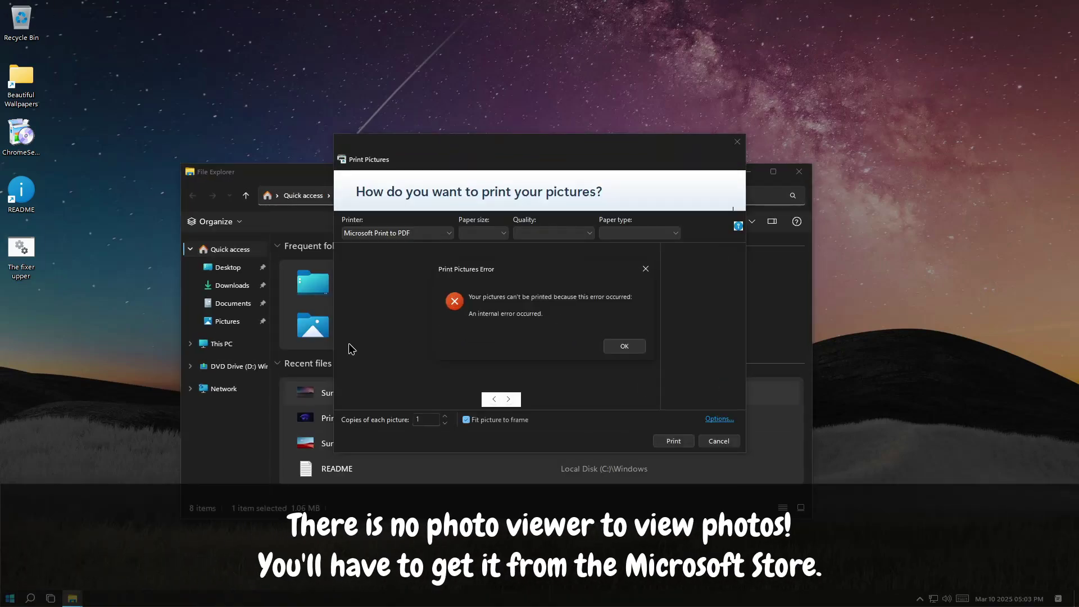
{"action": "left_click", "coordinate": [623, 347]}
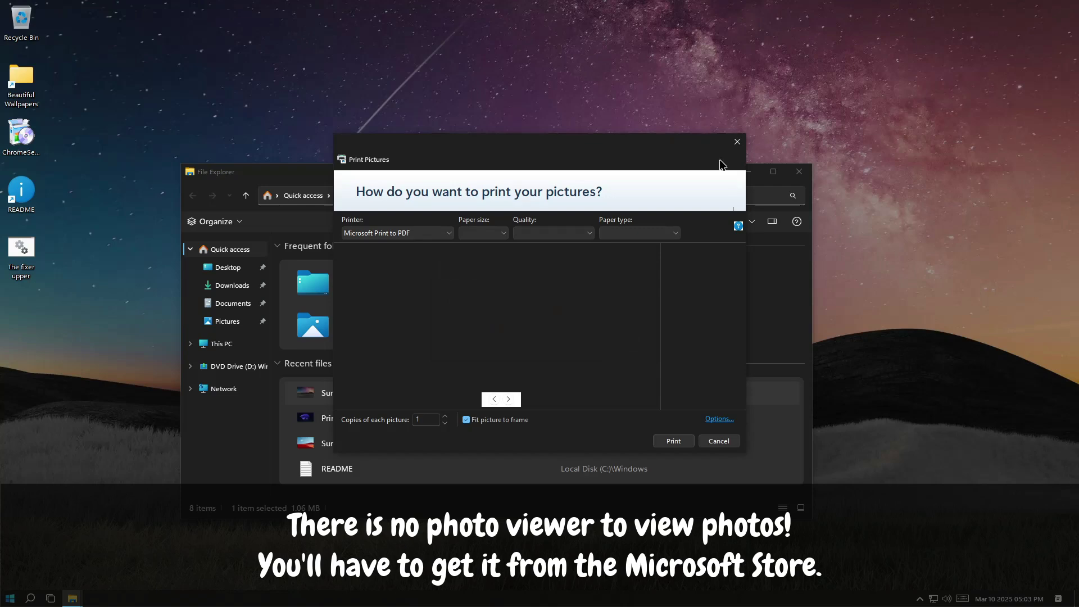
{"action": "left_click", "coordinate": [737, 141]}
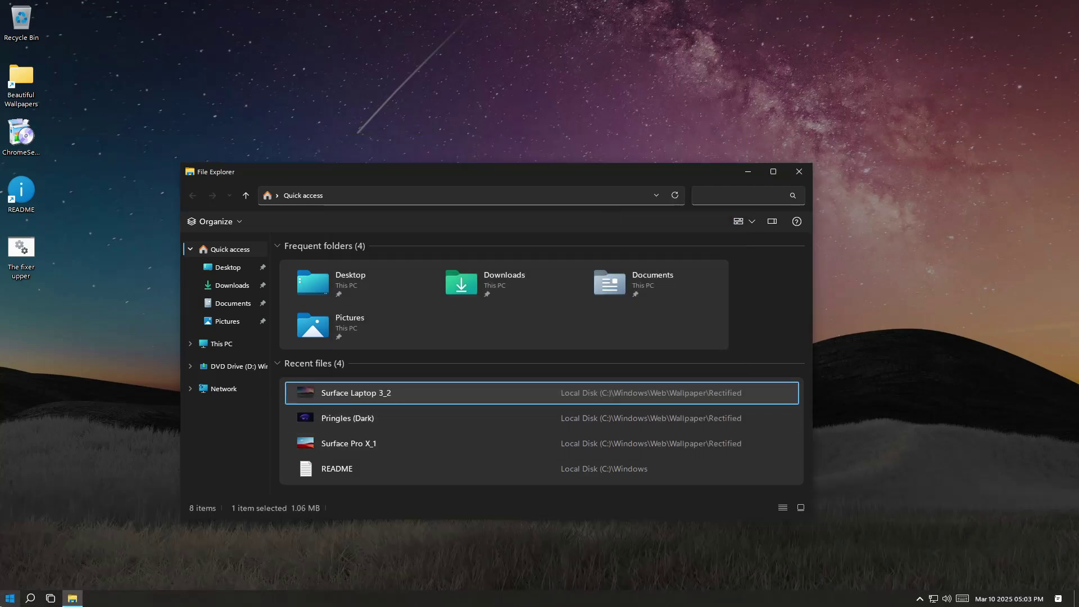
Open the Microsoft Store and search for photos
{"action": "key", "text": "super"}
{"action": "left_click", "coordinate": [95, 397]}
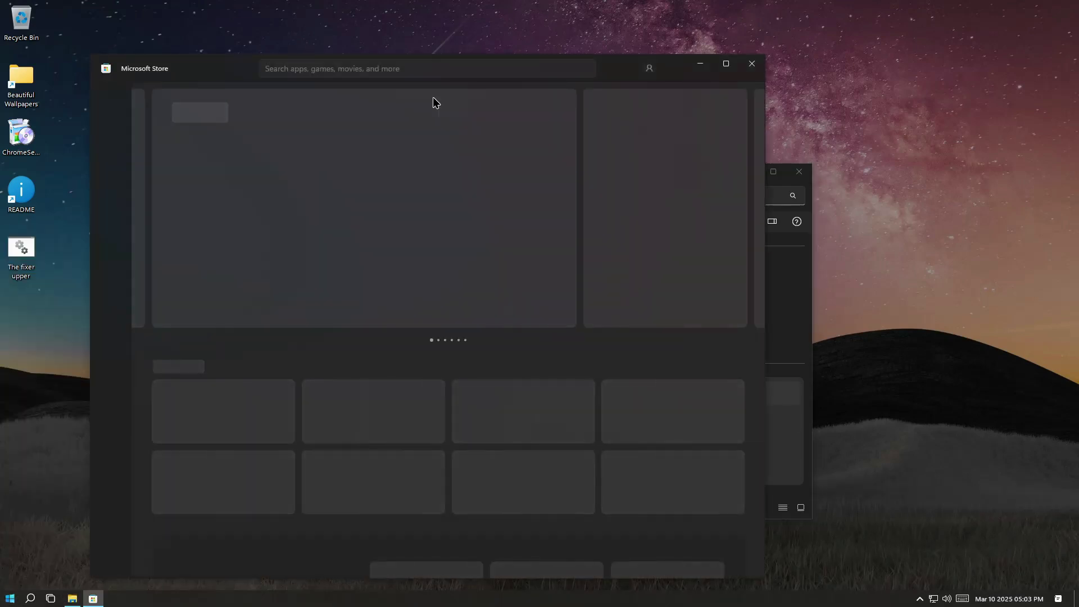
{"action": "left_click", "coordinate": [407, 71]}
{"action": "type", "text": "photos"}
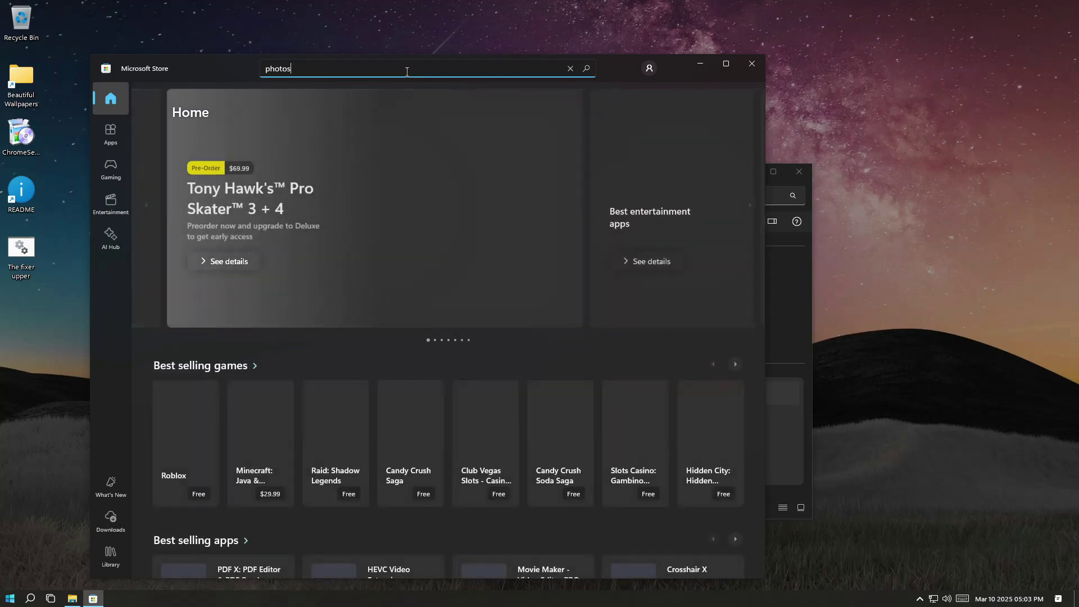
{"action": "key", "text": "Return"}
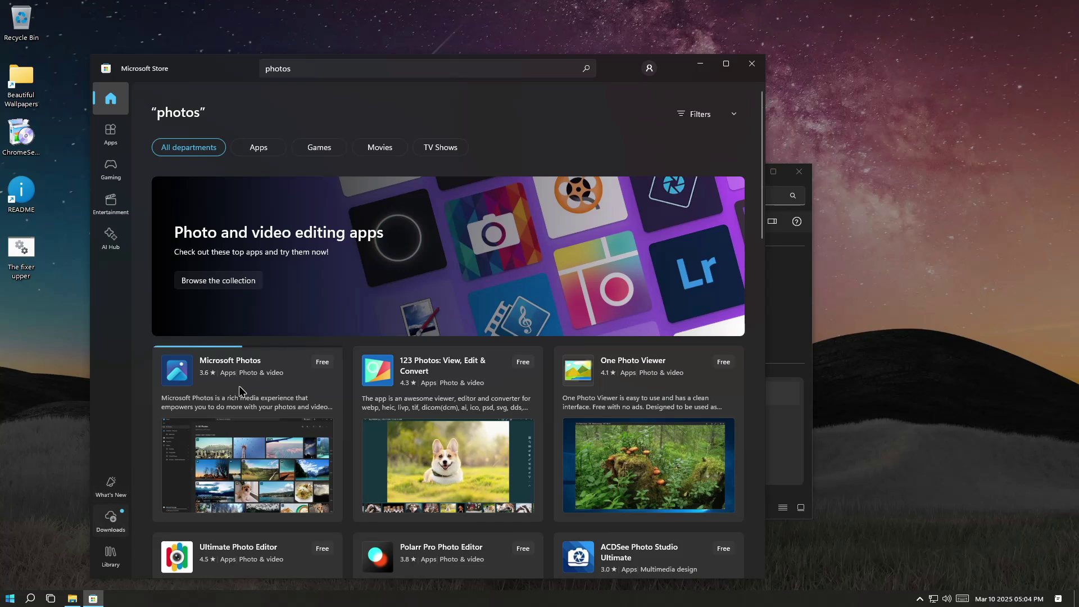
Start the Windows Notepad update from the Store's downloads list and close the Store
{"action": "left_click", "coordinate": [114, 518]}
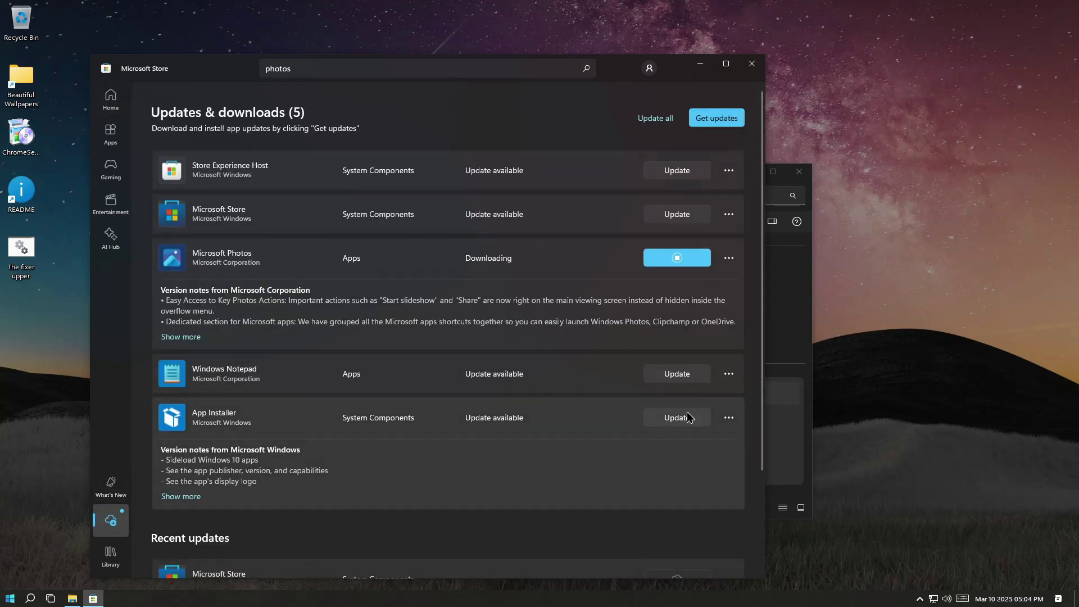
{"action": "left_click", "coordinate": [672, 380]}
{"action": "scroll", "coordinate": [525, 410], "scroll_direction": "down", "scroll_amount": 3}
{"action": "scroll", "coordinate": [525, 410], "scroll_direction": "up", "scroll_amount": 3}
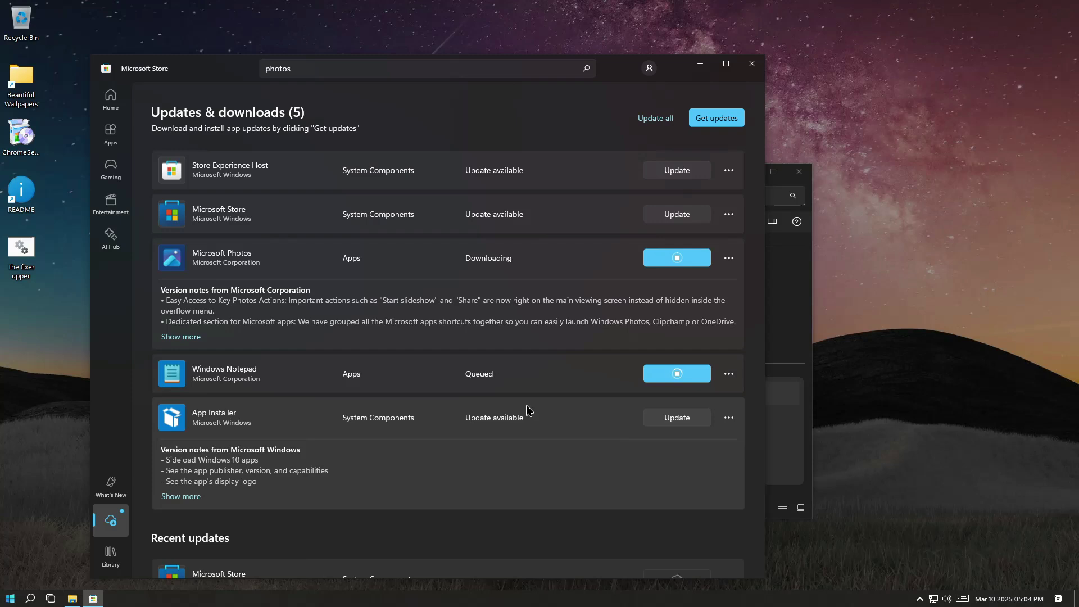
{"action": "left_click", "coordinate": [752, 63]}
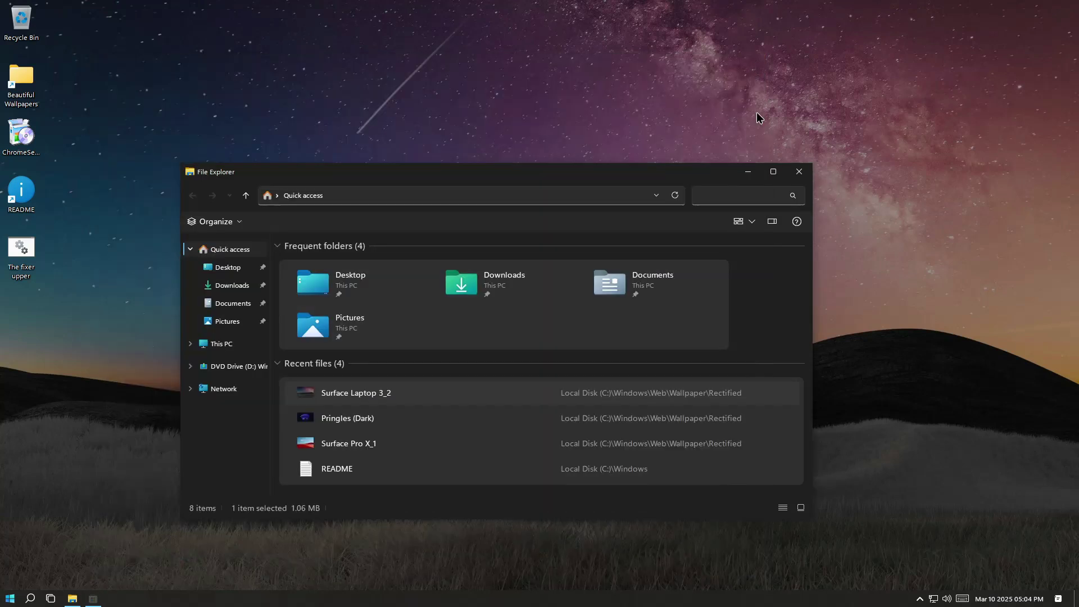
From This PC, view Apps & features in Settings, and close the Settings and File Explorer windows
{"action": "left_click", "coordinate": [238, 348]}
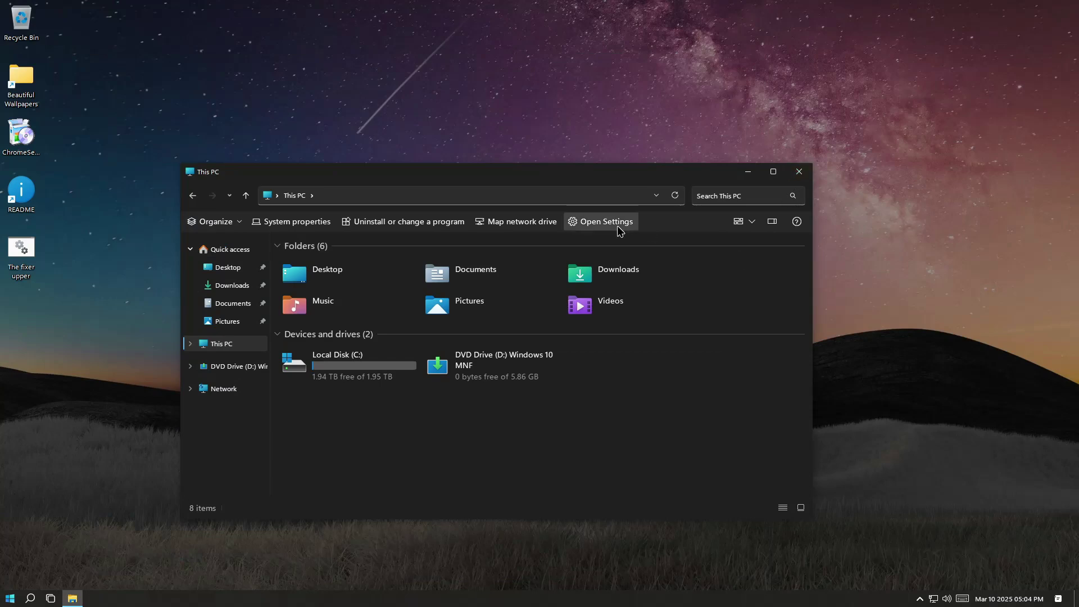
{"action": "left_click", "coordinate": [600, 221]}
{"action": "left_click", "coordinate": [559, 29]}
{"action": "key", "text": "Return"}
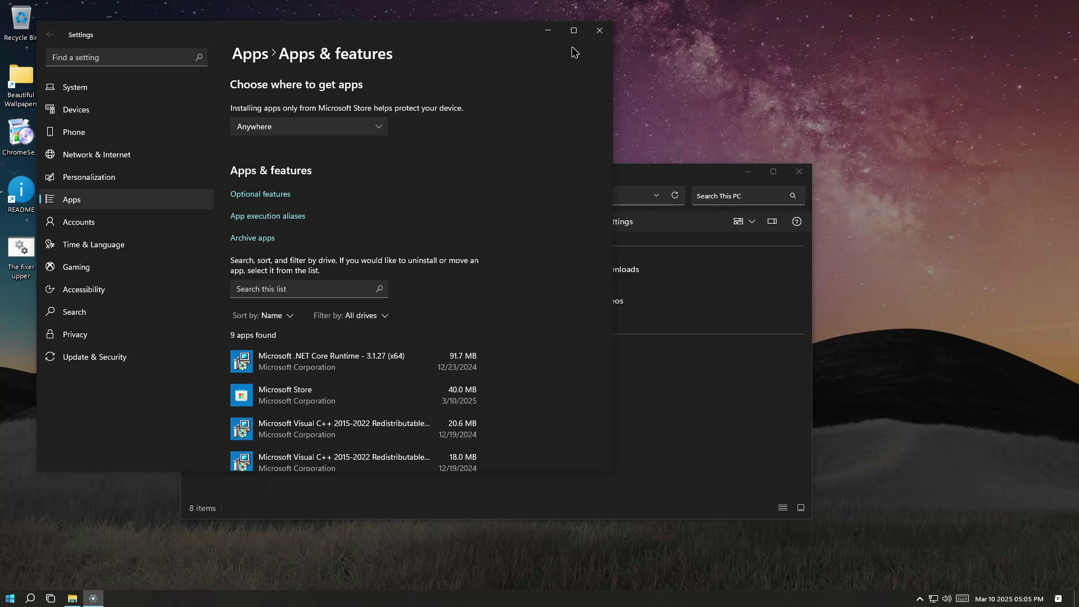
{"action": "left_click", "coordinate": [599, 30]}
{"action": "left_click", "coordinate": [360, 150]}
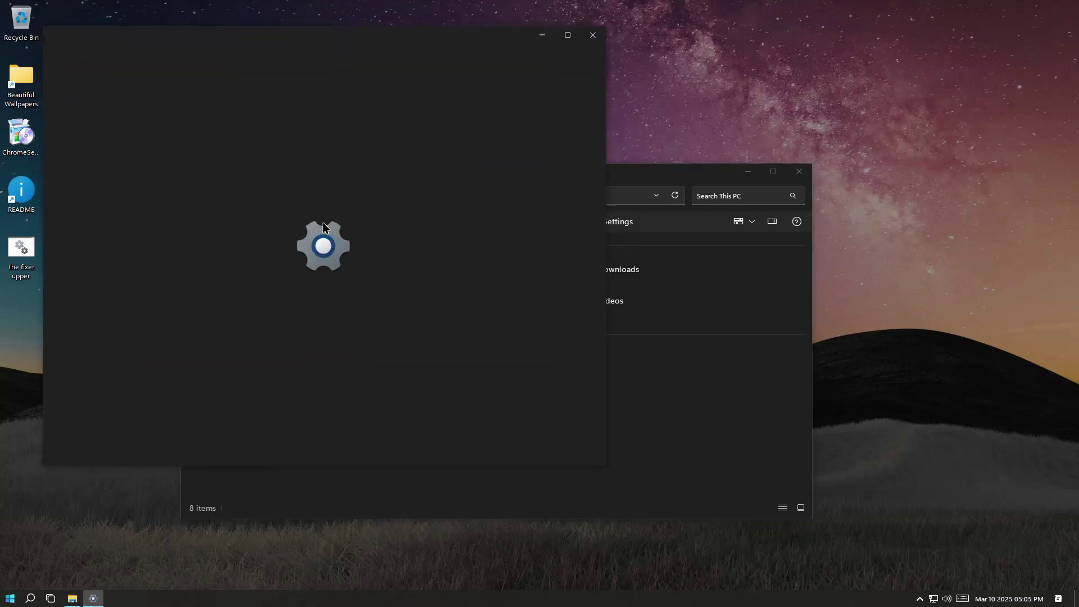
{"action": "left_click", "coordinate": [537, 28]}
{"action": "key", "text": "alt+F4"}
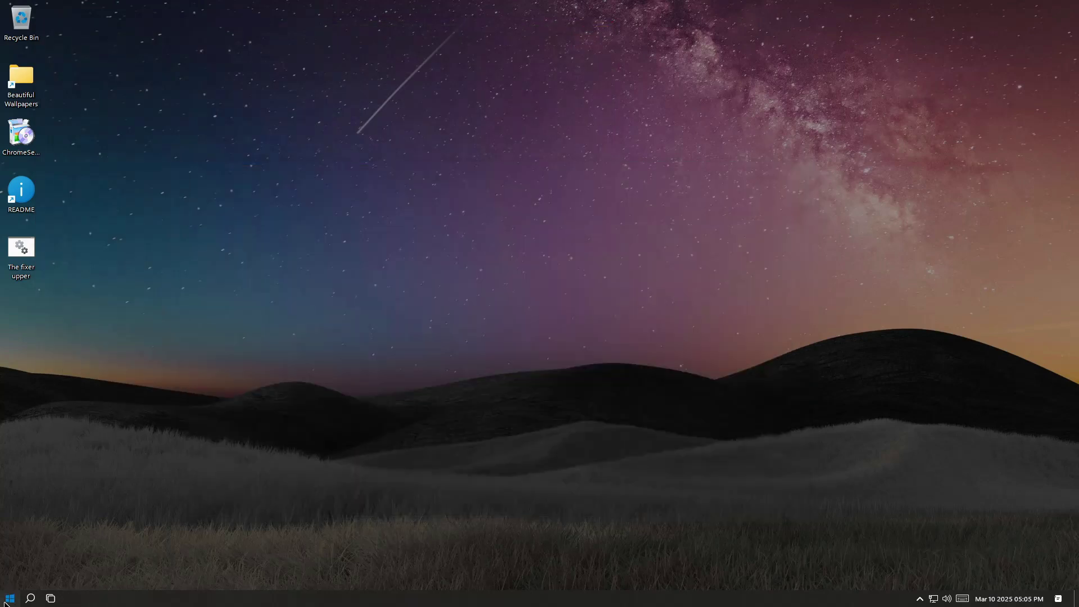
Open the Pictures folder from the Start menu and close it
{"action": "left_click", "coordinate": [9, 599]}
{"action": "left_click", "coordinate": [17, 516]}
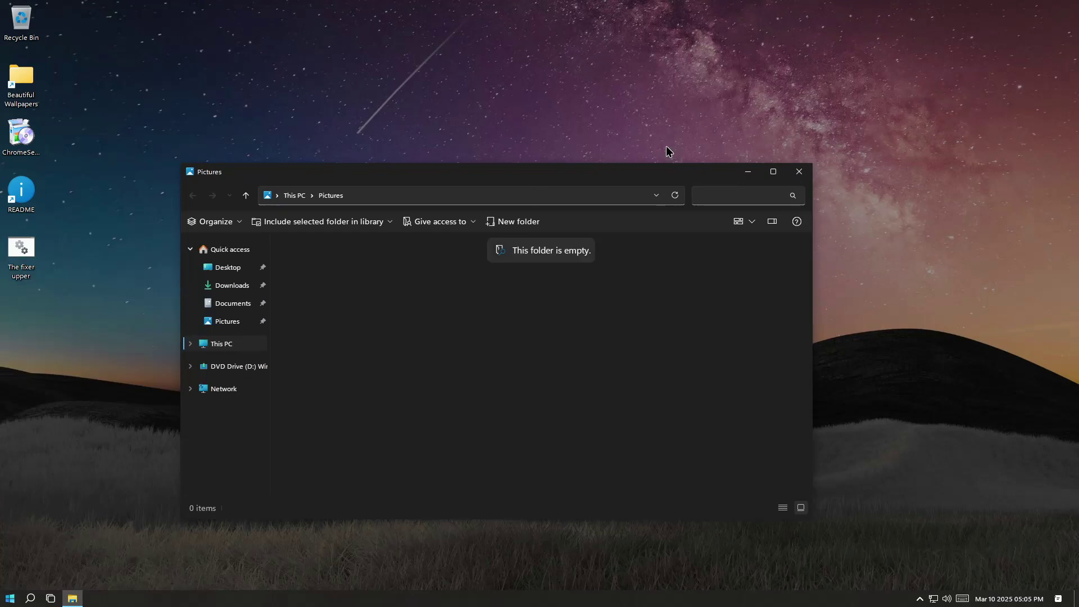
{"action": "left_click", "coordinate": [799, 171]}
Reopen the Microsoft Store, request the immediate download of Microsoft Photos, and close the Store
{"action": "left_click", "coordinate": [9, 598]}
{"action": "left_click", "coordinate": [85, 275]}
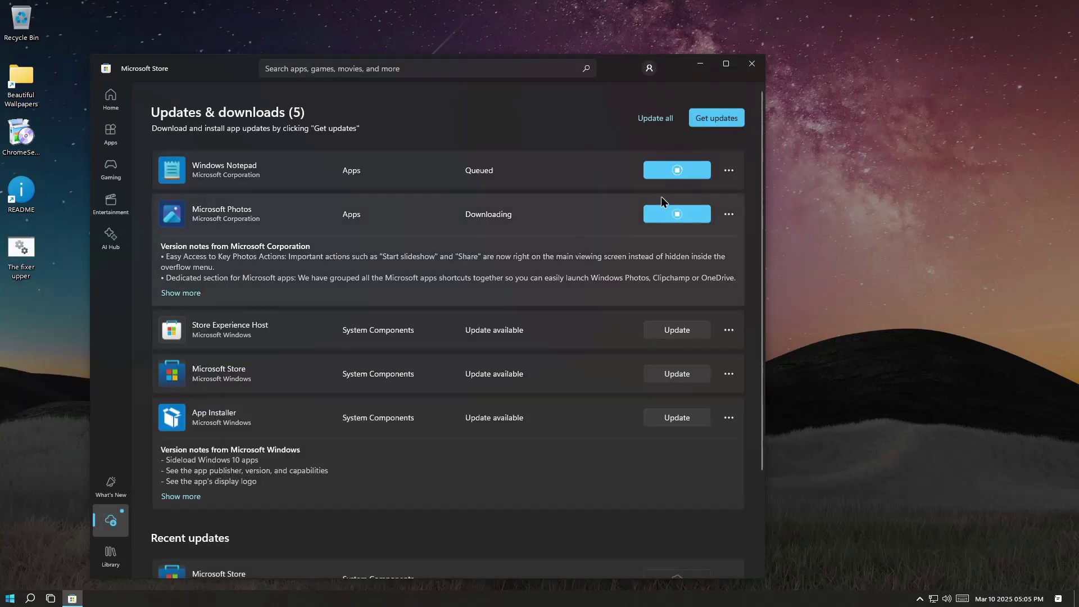
{"action": "left_click", "coordinate": [729, 215]}
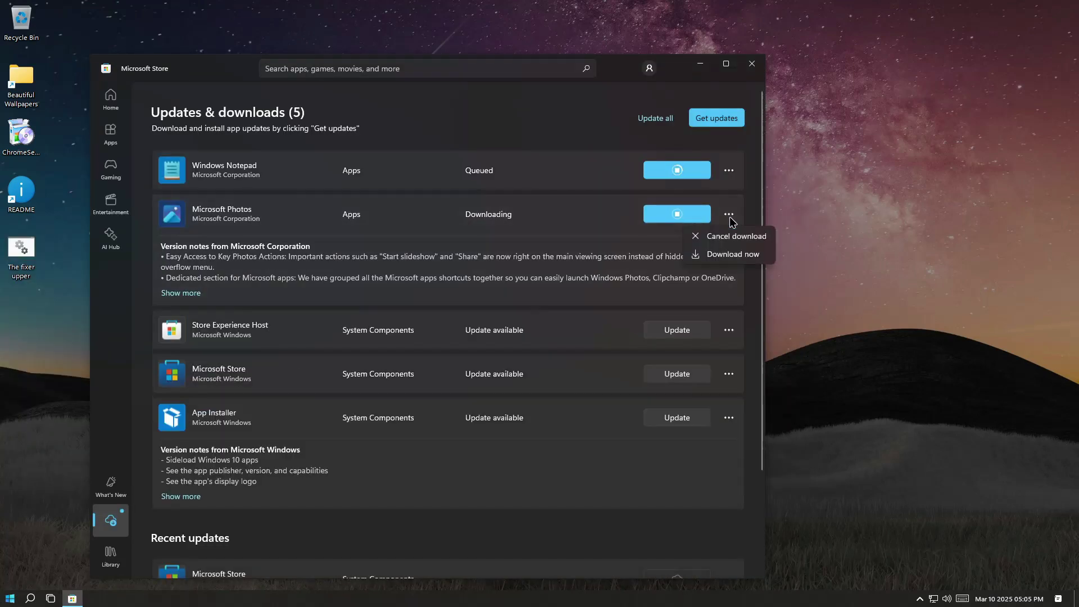
{"action": "left_click", "coordinate": [706, 265]}
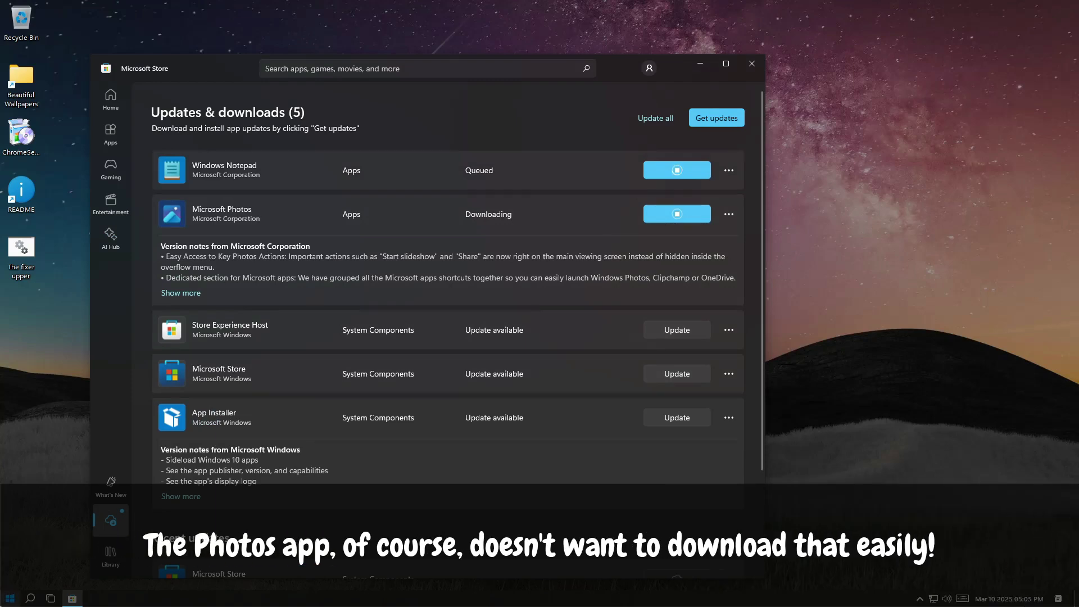
{"action": "left_click", "coordinate": [10, 598]}
{"action": "left_click", "coordinate": [10, 598]}
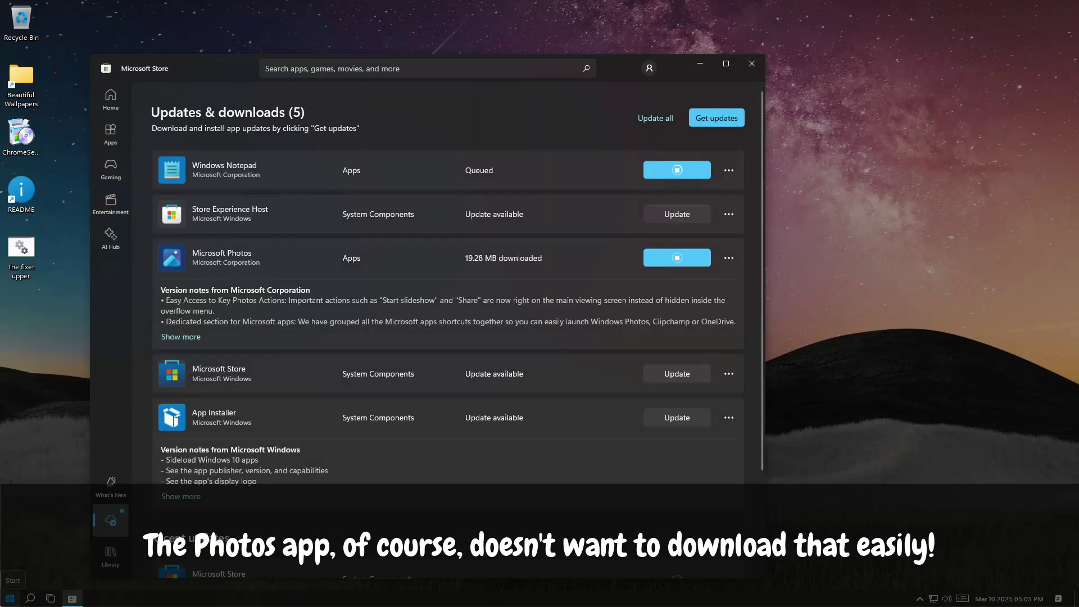
{"action": "left_click", "coordinate": [752, 63]}
Open Task Manager's performance view, widen the window, and examine the CPU and memory usage
{"action": "right_click", "coordinate": [725, 598]}
{"action": "left_click", "coordinate": [724, 559]}
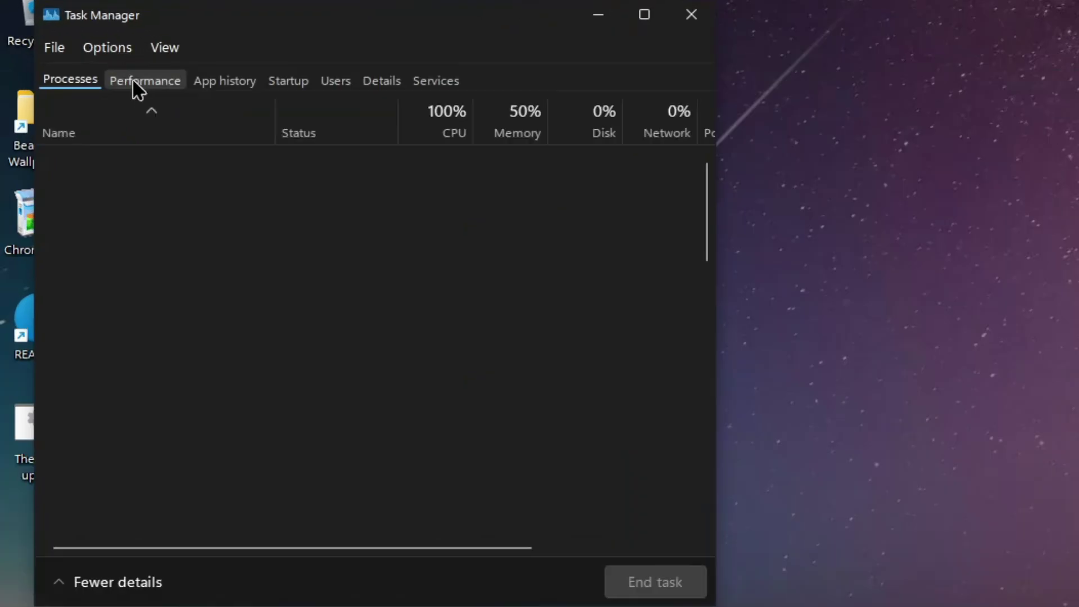
{"action": "left_click", "coordinate": [78, 59]}
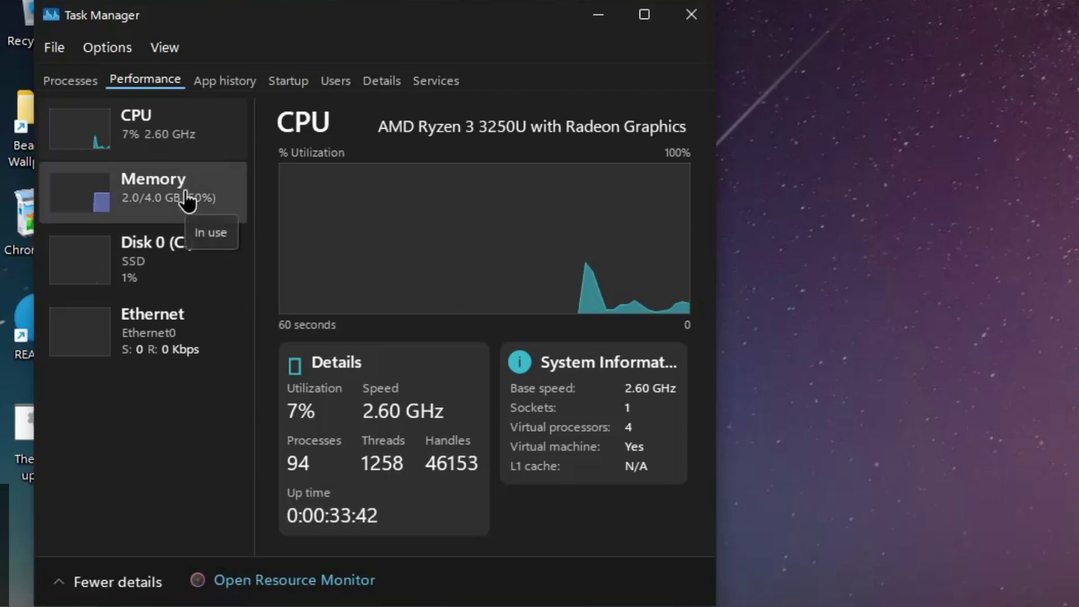
{"action": "left_click_drag", "start_coordinate": [713, 335], "coordinate": [740, 270]}
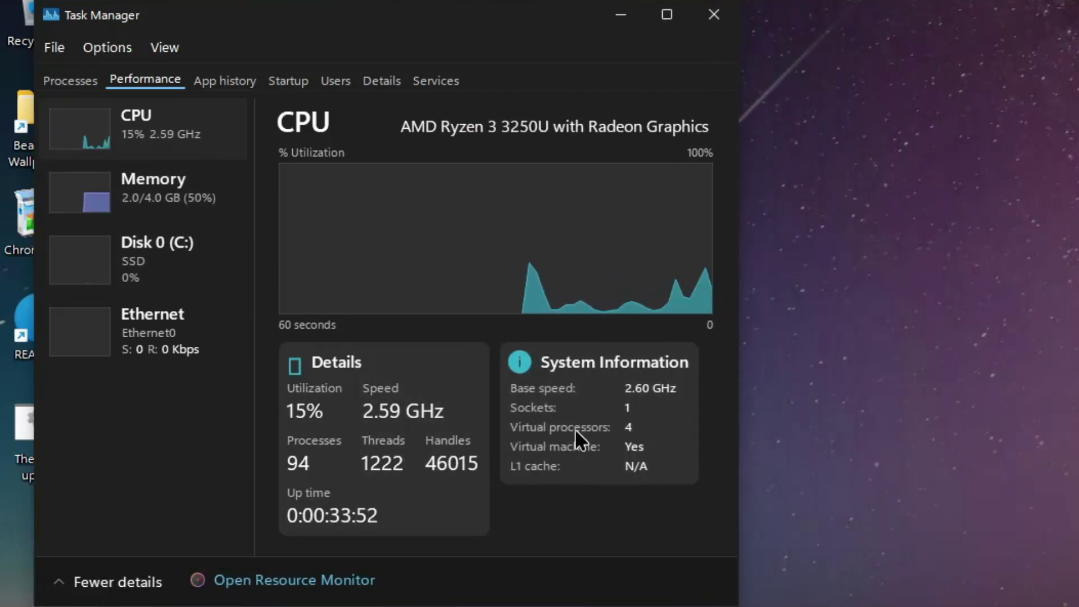
{"action": "left_click", "coordinate": [151, 197]}
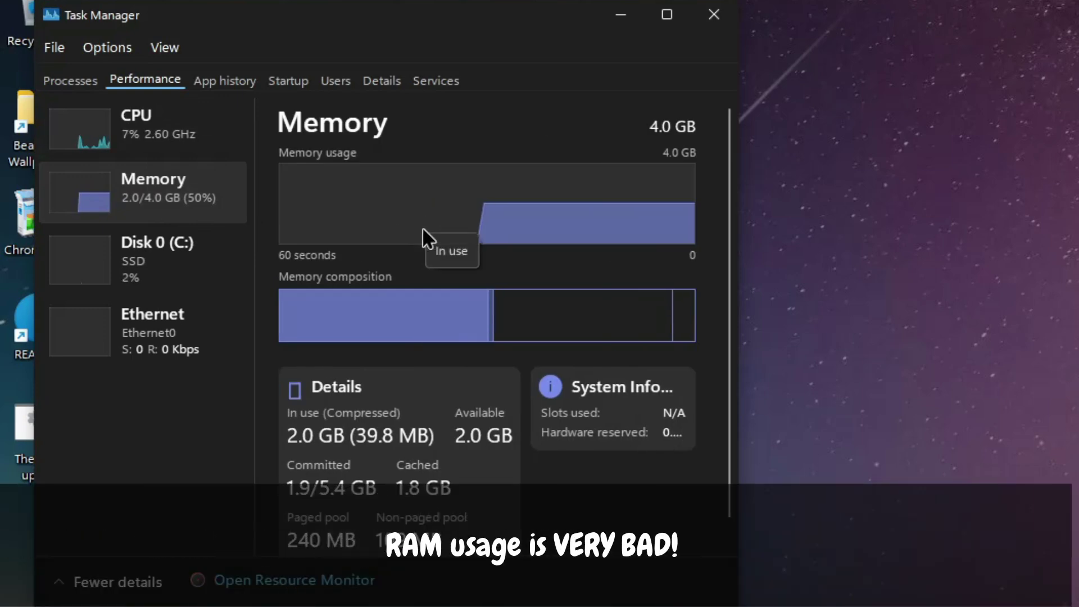
{"action": "scroll", "coordinate": [736, 225], "scroll_direction": "down", "scroll_amount": 1}
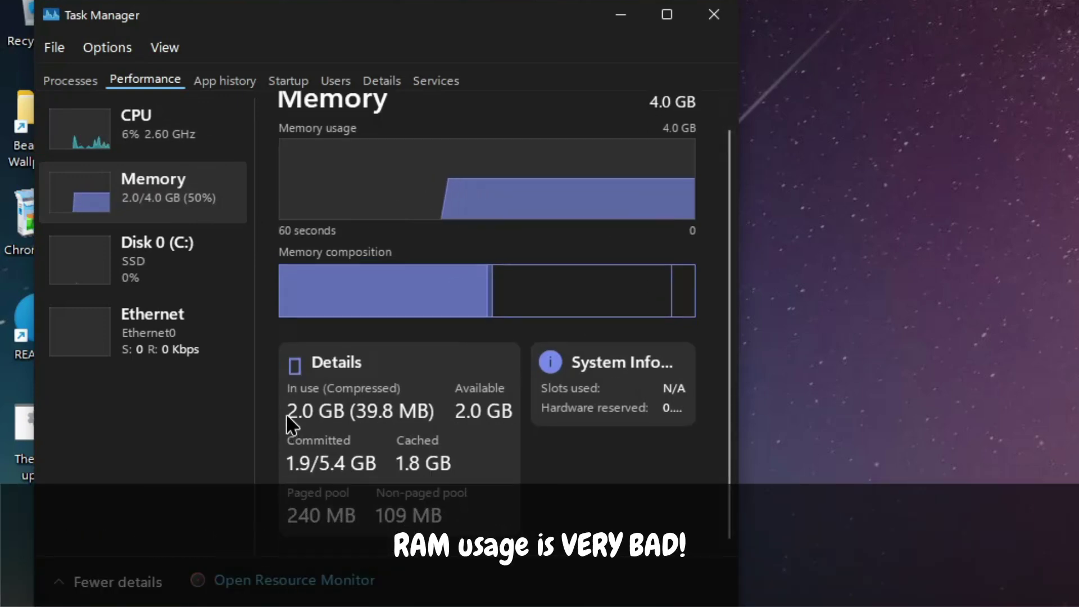
Go through the disk, Ethernet, memory and CPU performance graphs in Task Manager, ending on Ethernet
{"action": "left_click", "coordinate": [168, 264]}
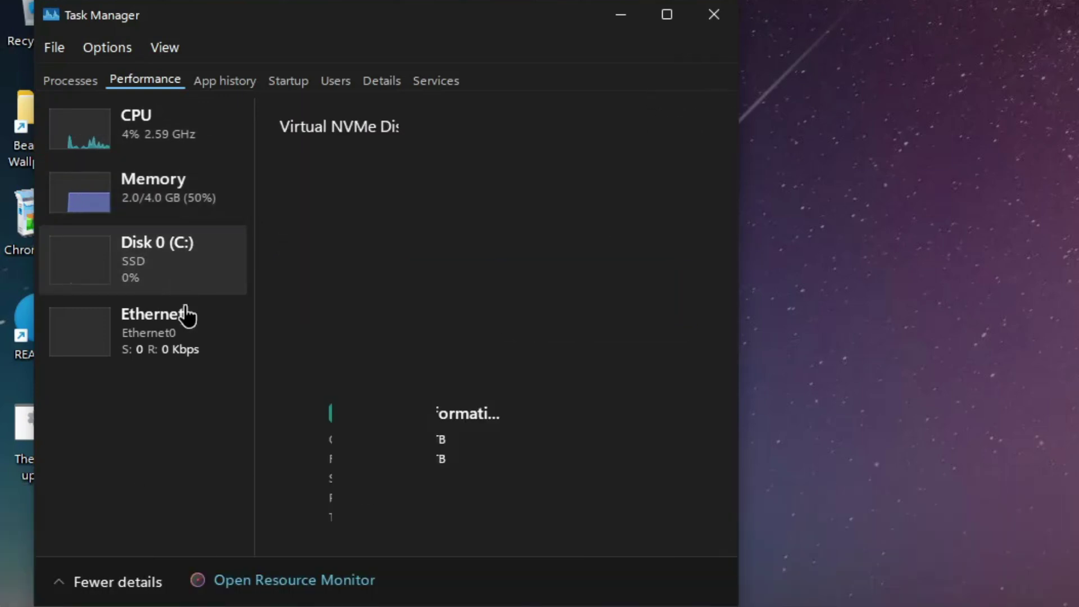
{"action": "left_click", "coordinate": [185, 313]}
{"action": "left_click", "coordinate": [169, 284]}
{"action": "left_click", "coordinate": [152, 194]}
{"action": "left_click", "coordinate": [163, 132]}
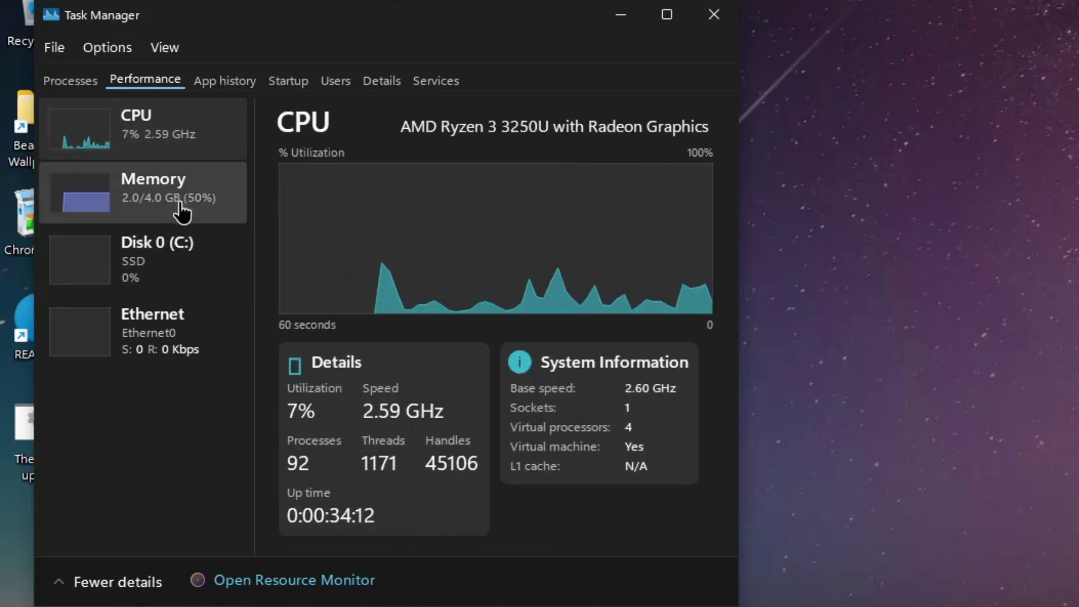
{"action": "left_click", "coordinate": [180, 281]}
{"action": "left_click", "coordinate": [179, 354]}
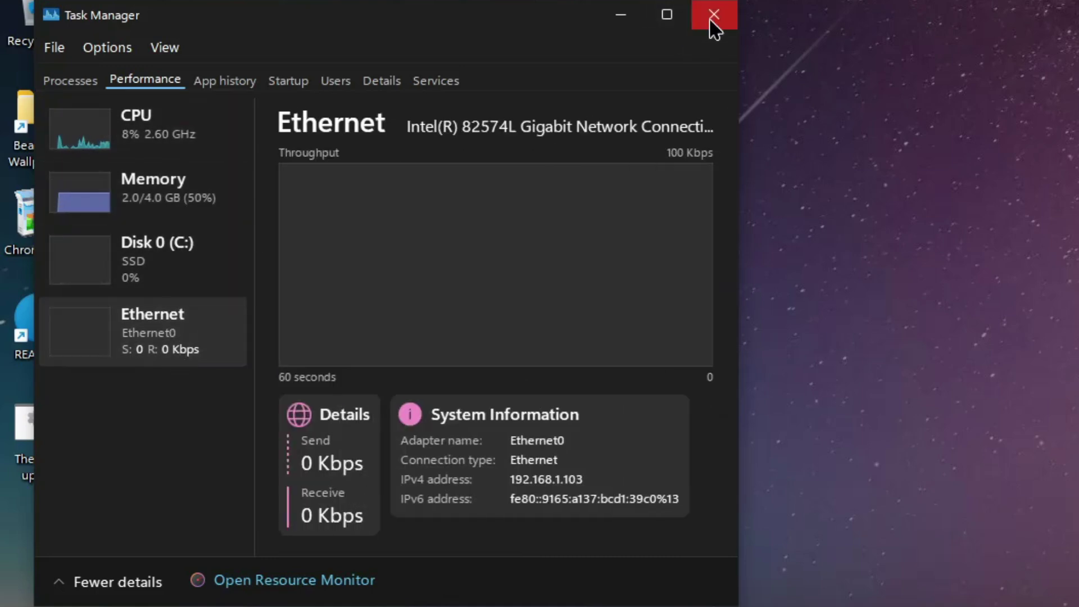
View Task Manager's app history, startup, users, details and services pages, and close Task Manager
{"action": "left_click", "coordinate": [225, 80]}
{"action": "left_click", "coordinate": [288, 80]}
{"action": "left_click", "coordinate": [336, 80]}
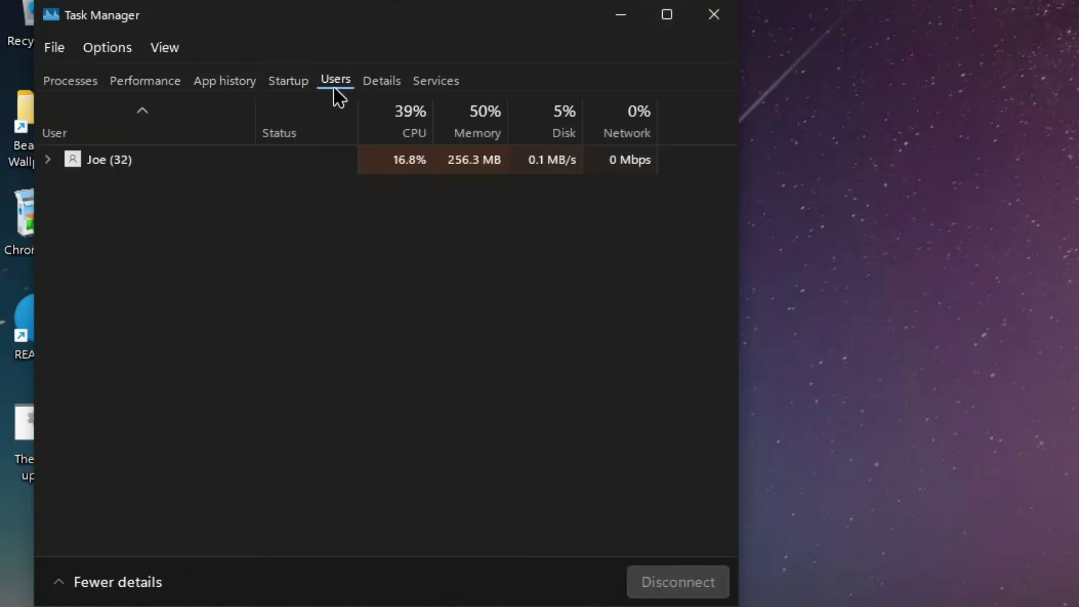
{"action": "left_click", "coordinate": [382, 81]}
{"action": "left_click", "coordinate": [436, 80]}
{"action": "left_click", "coordinate": [714, 14]}
Lock the PC to view the lock screen, and sign back in to the desktop
{"action": "left_click", "coordinate": [9, 598]}
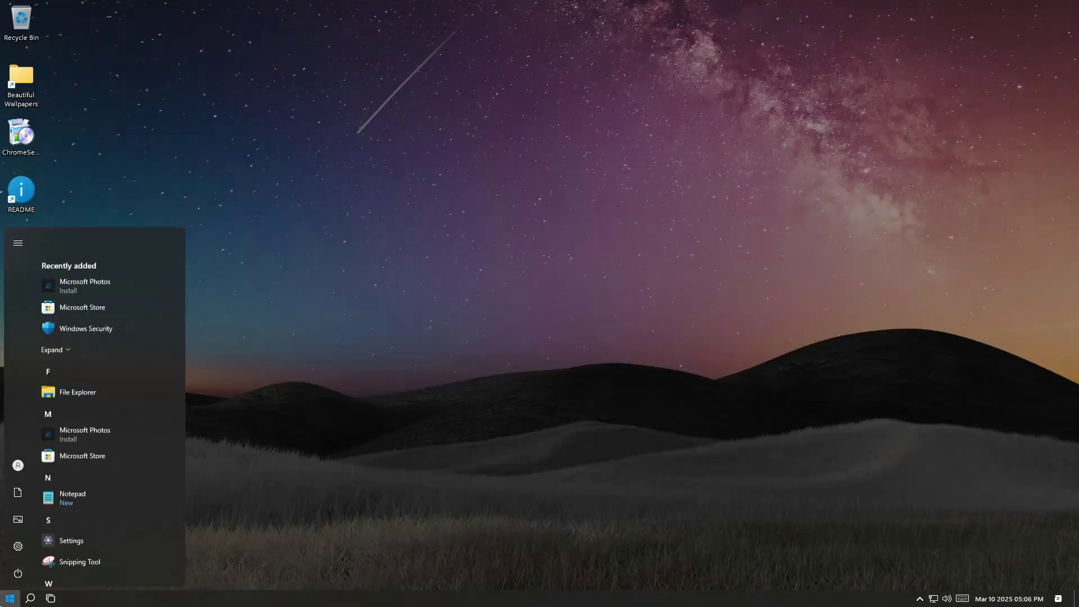
{"action": "left_click", "coordinate": [17, 574]}
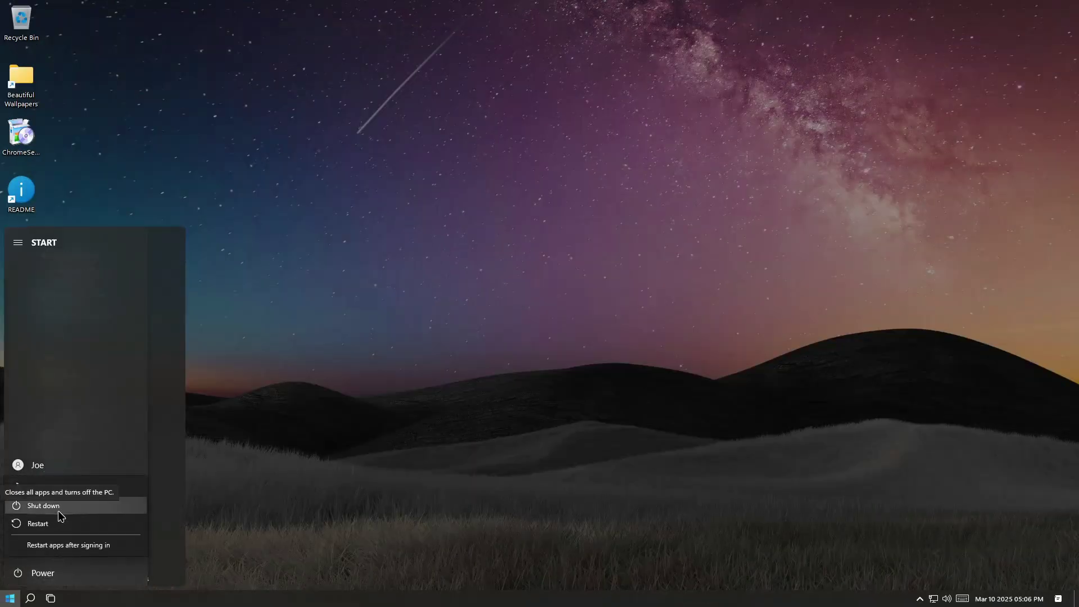
{"action": "left_click", "coordinate": [37, 464]}
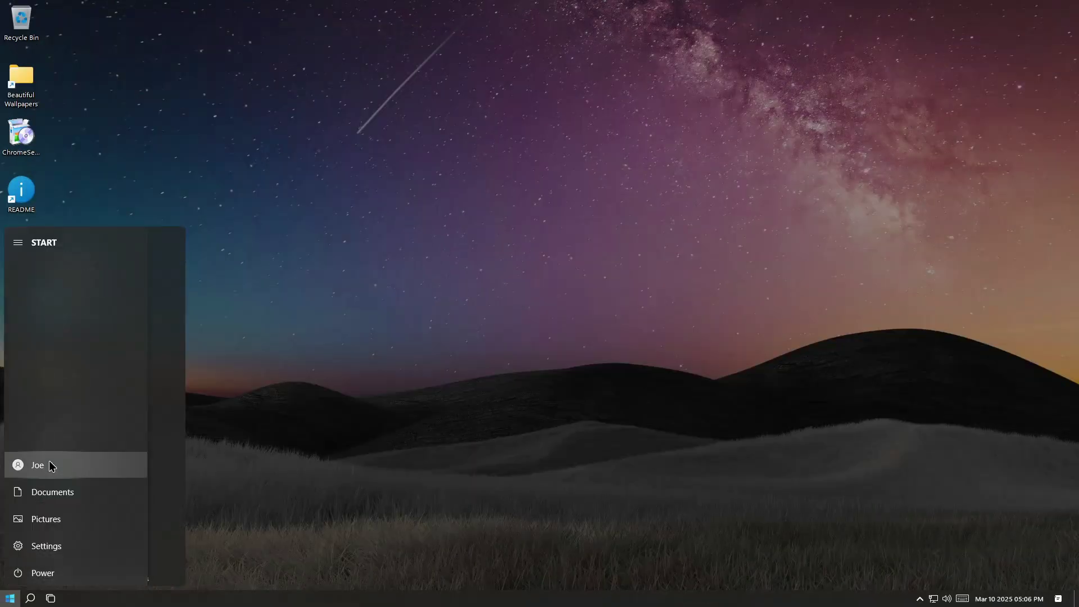
{"action": "left_click", "coordinate": [41, 416]}
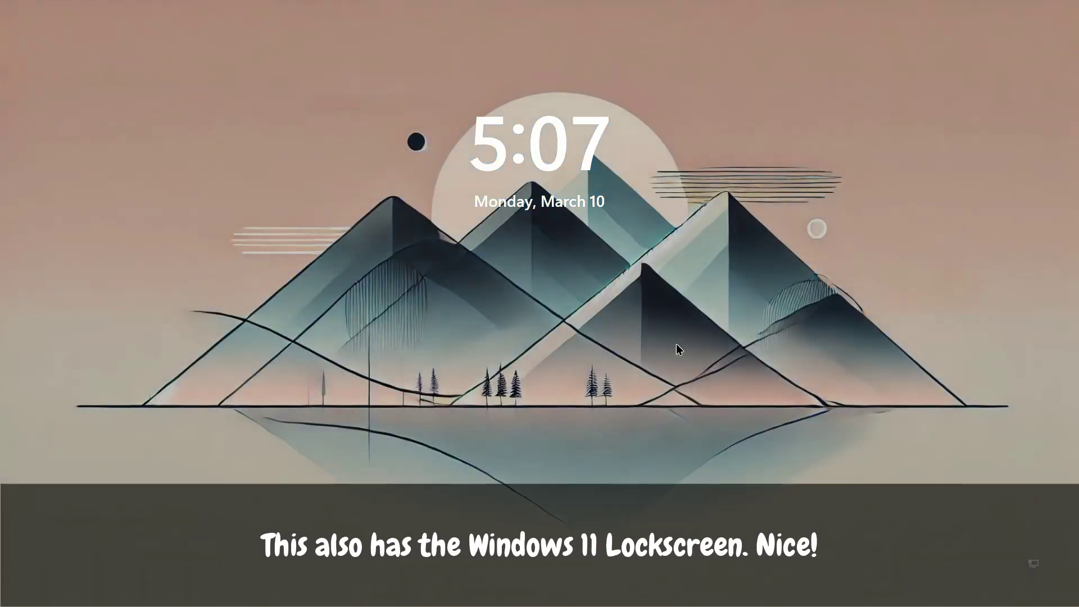
{"action": "left_click", "coordinate": [680, 350]}
{"action": "left_click", "coordinate": [545, 329]}
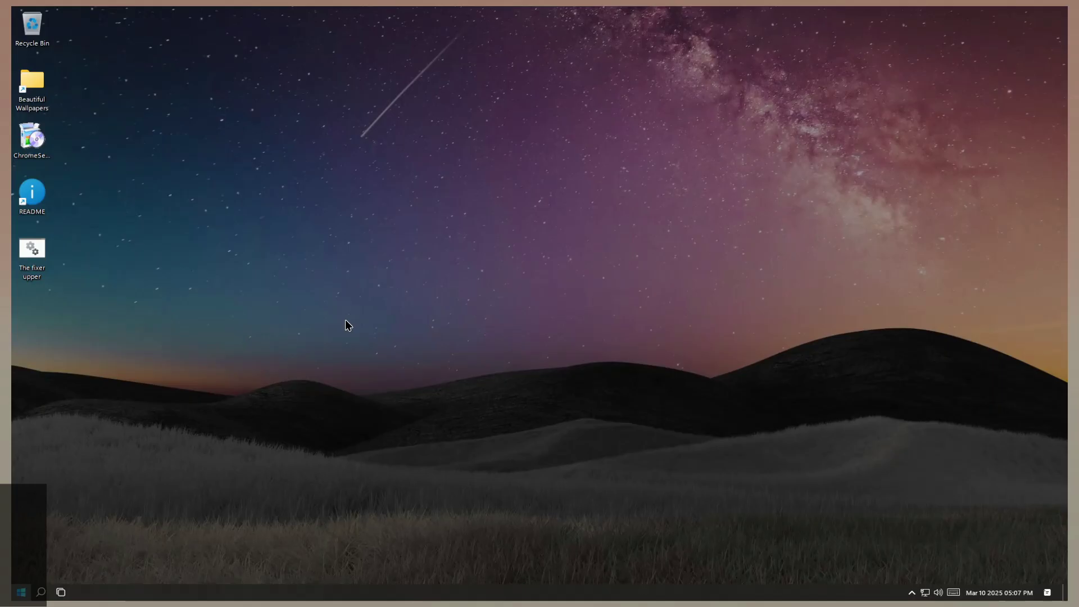
Shut down the PC from the Start menu
{"action": "left_click", "coordinate": [10, 598]}
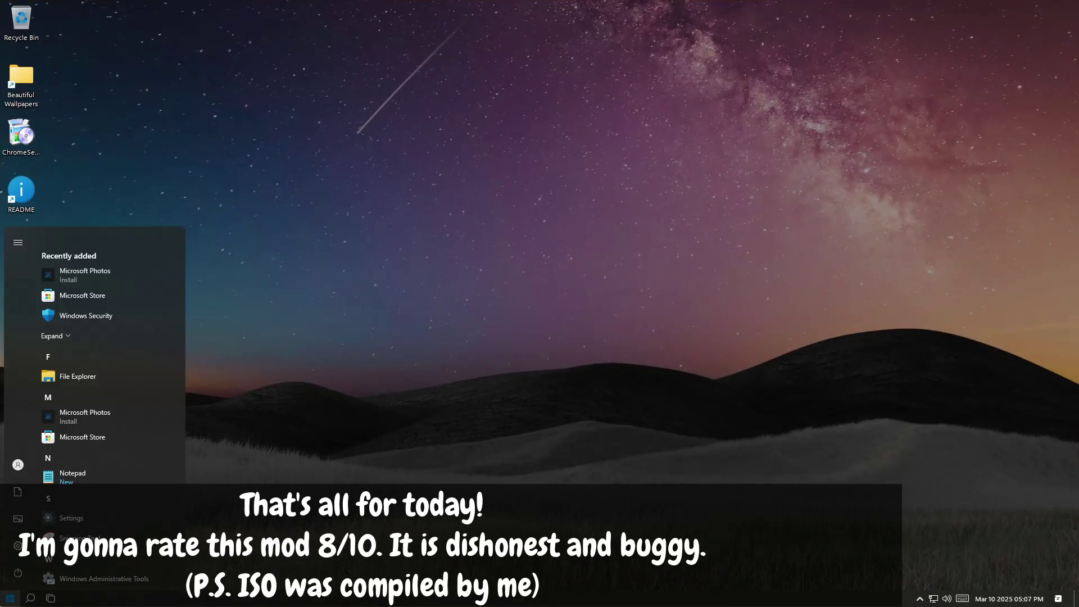
{"action": "left_click", "coordinate": [18, 573]}
{"action": "left_click", "coordinate": [36, 504]}
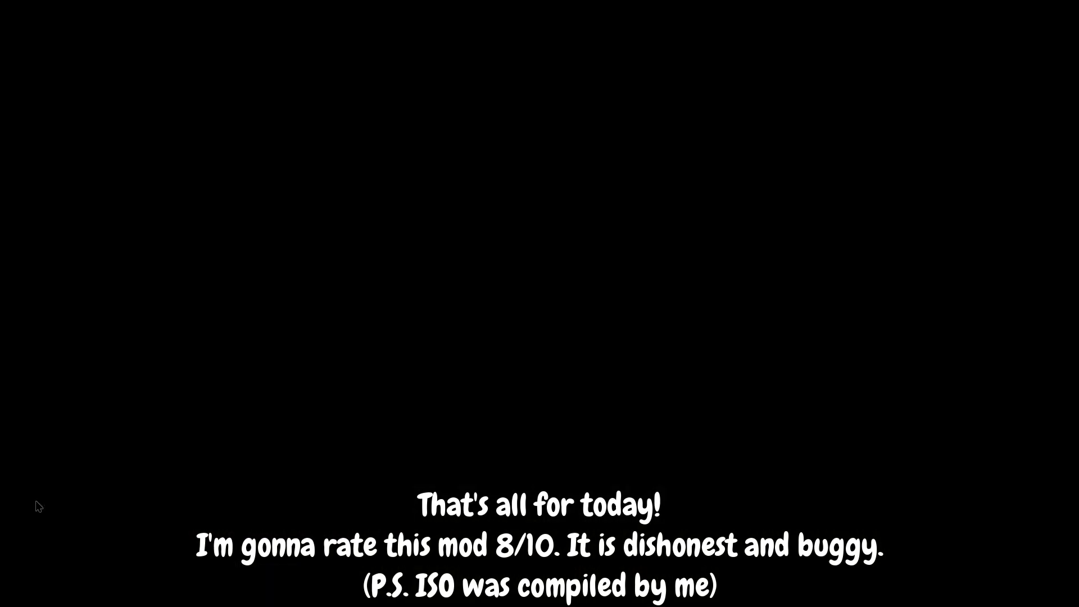